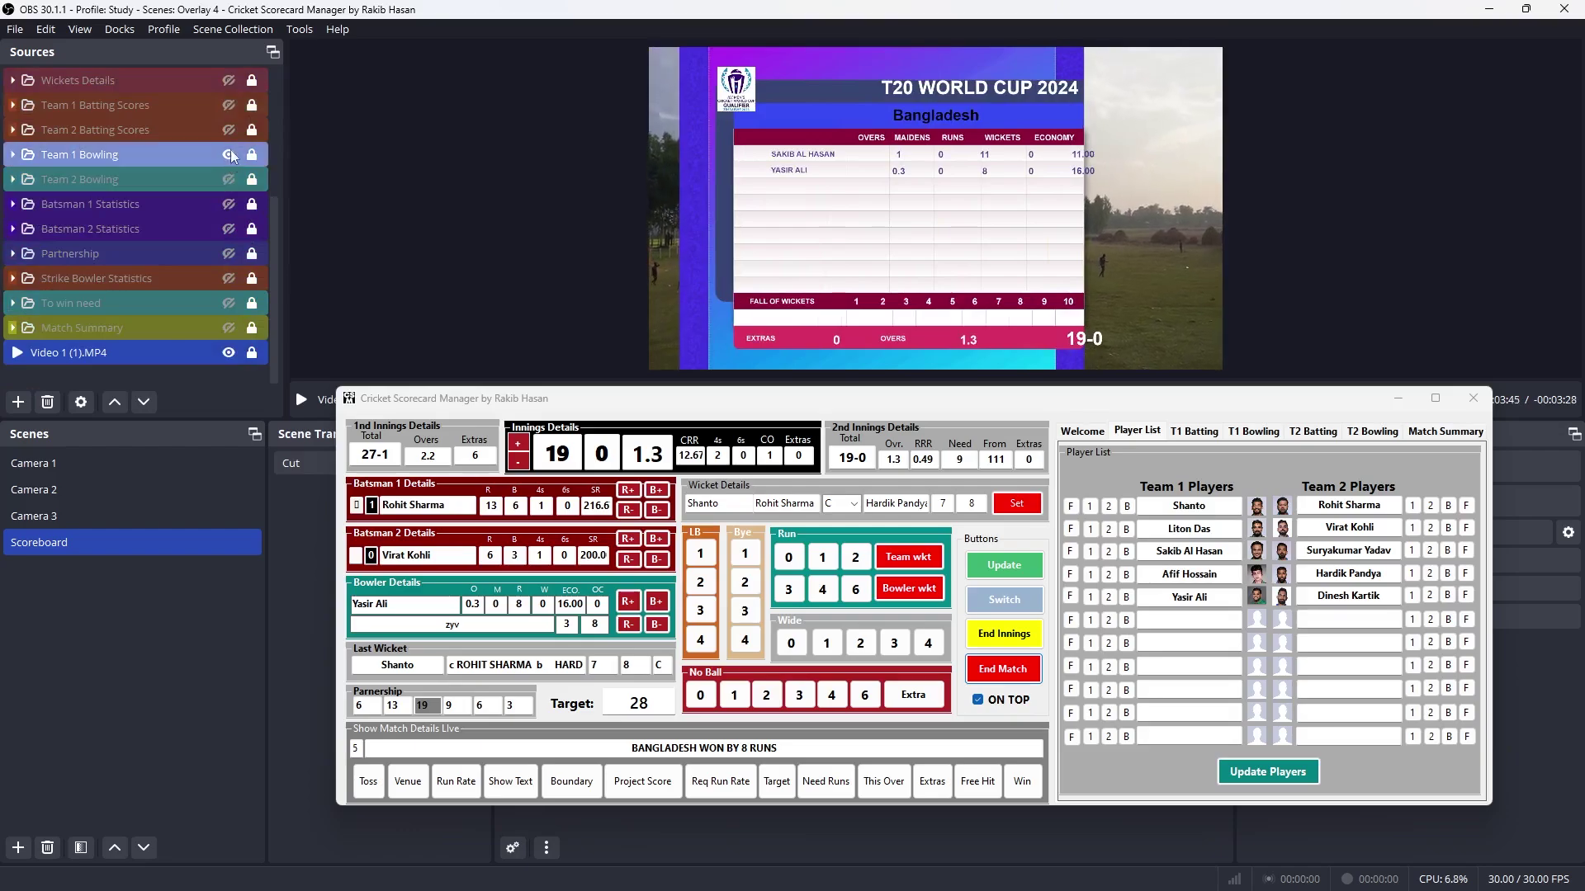
Preview the Team 2 Bowling overlay, hide it again and show the Match Summary overlay
left_click(228, 179)
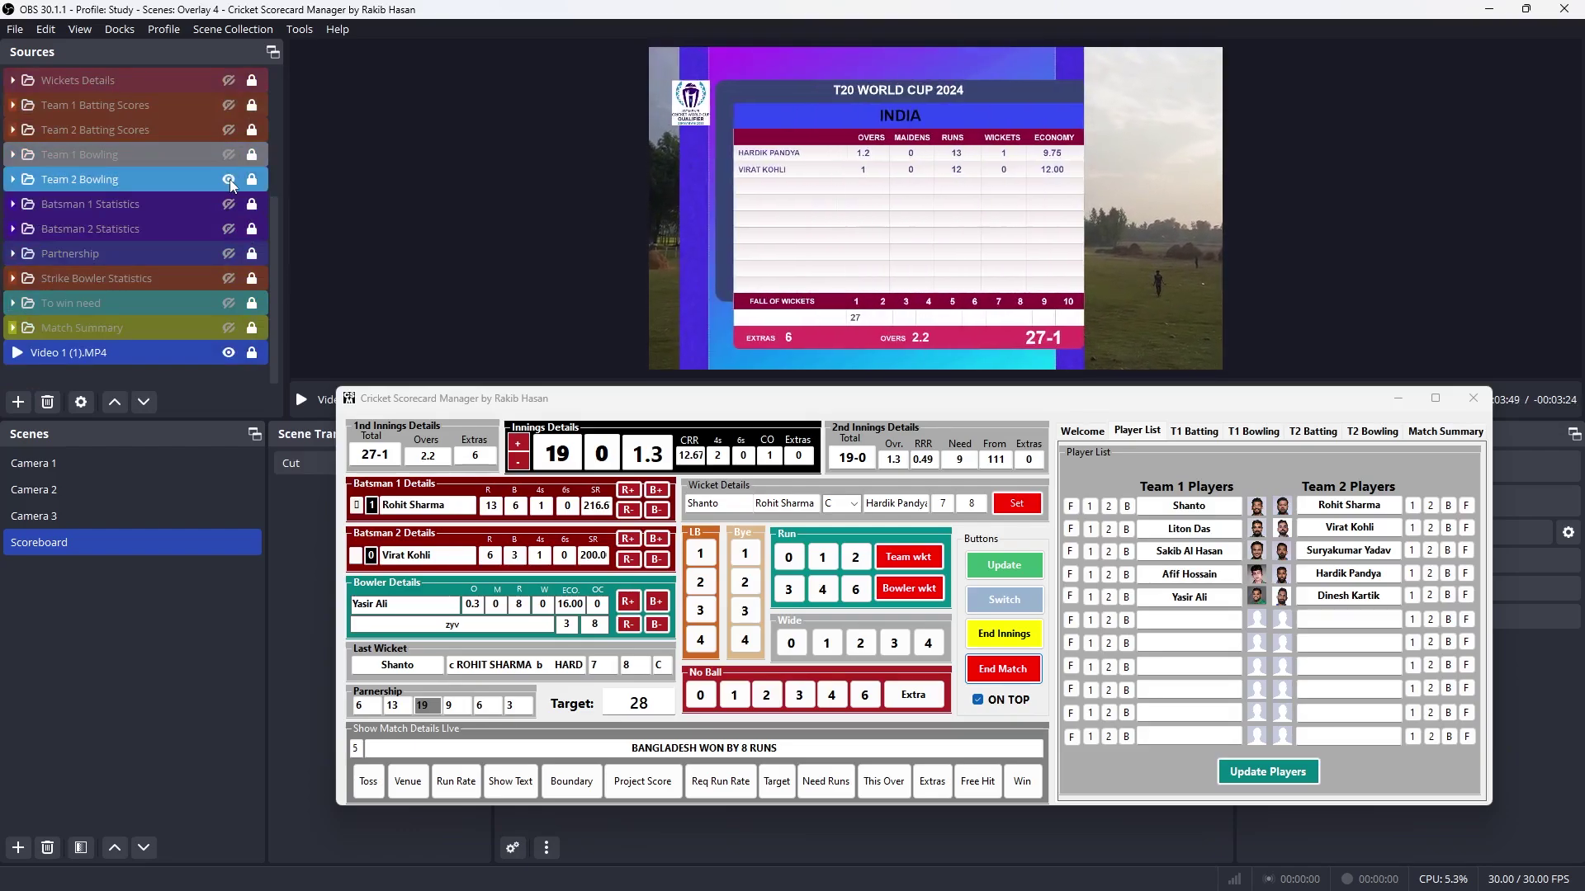
left_click(229, 179)
left_click(229, 328)
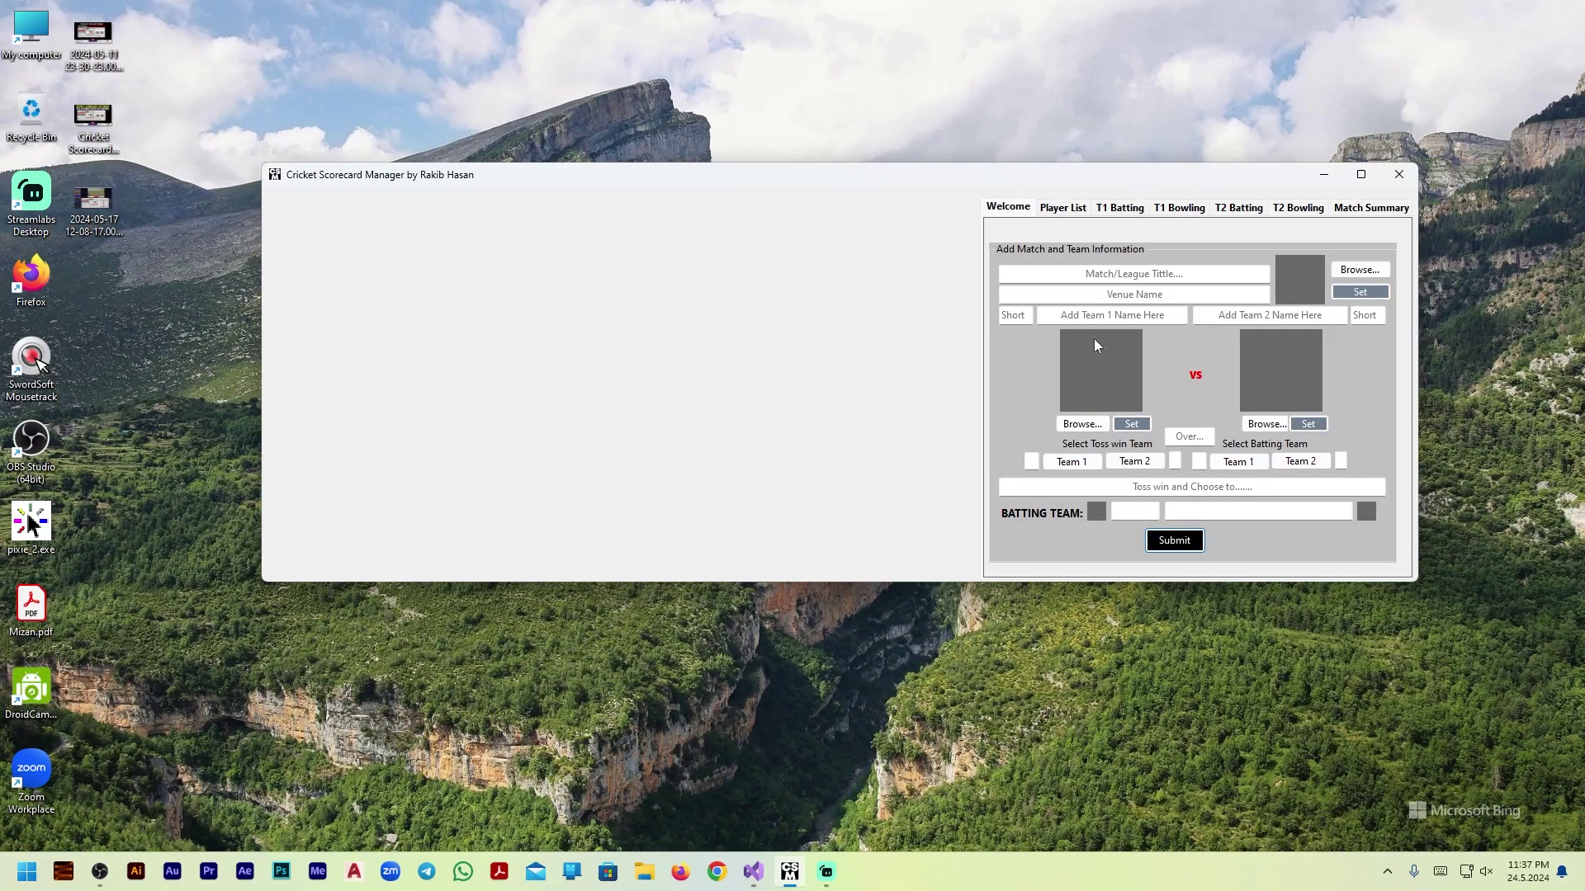
Enter "T20 World cup 2024" as the match title and "Mirpur Cricket Stadium" as the venue
left_click(1153, 276)
type("T20 World cup 2022")
key("BackSpace")
type("4")
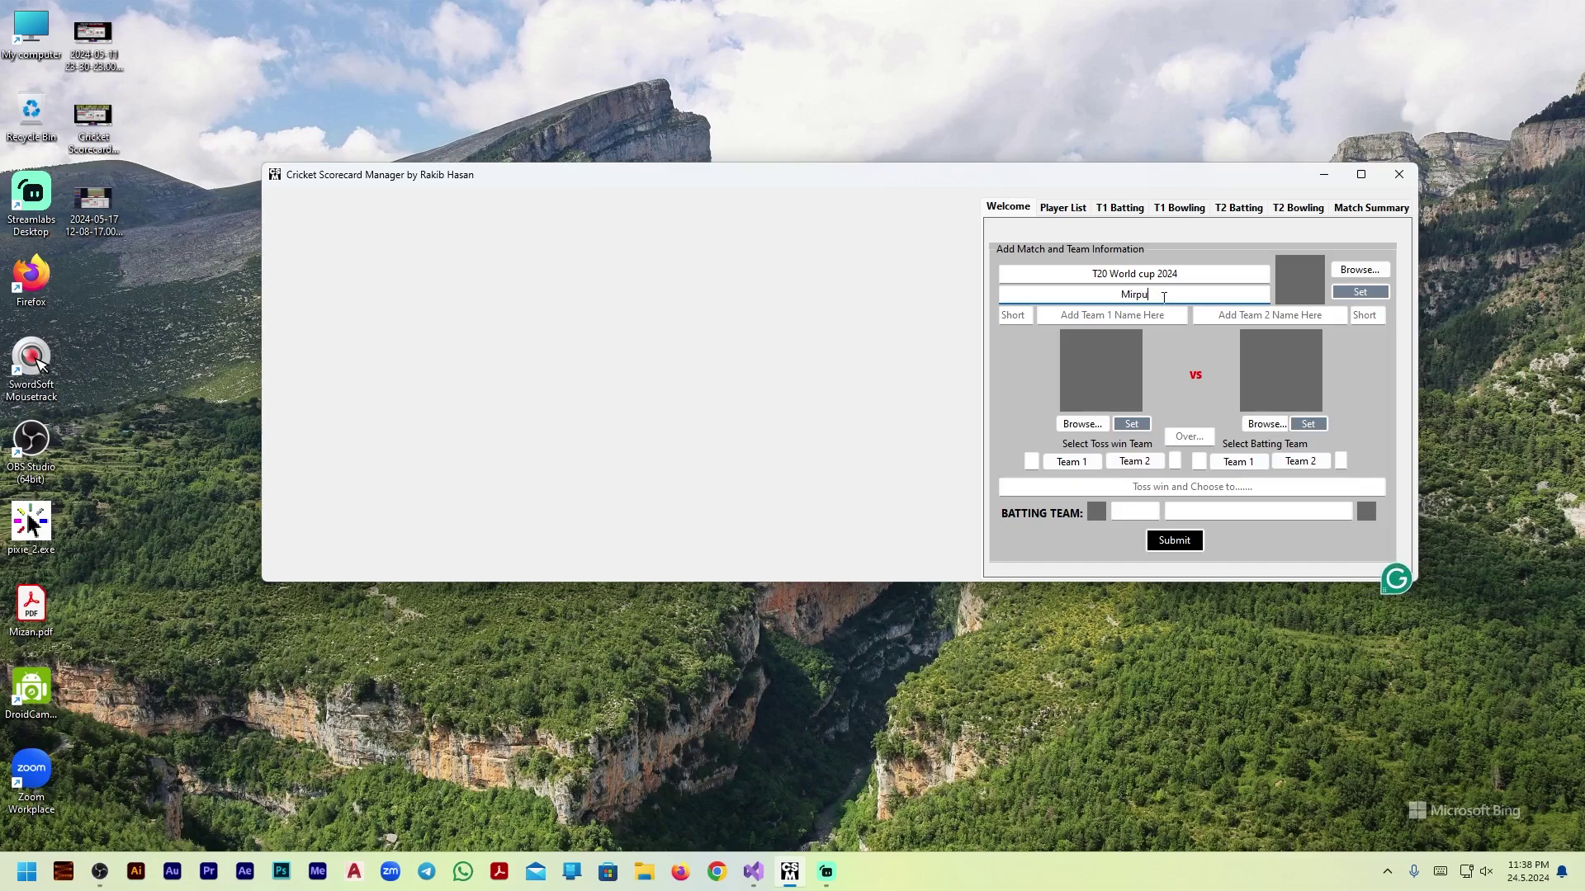
type("cket Stadium")
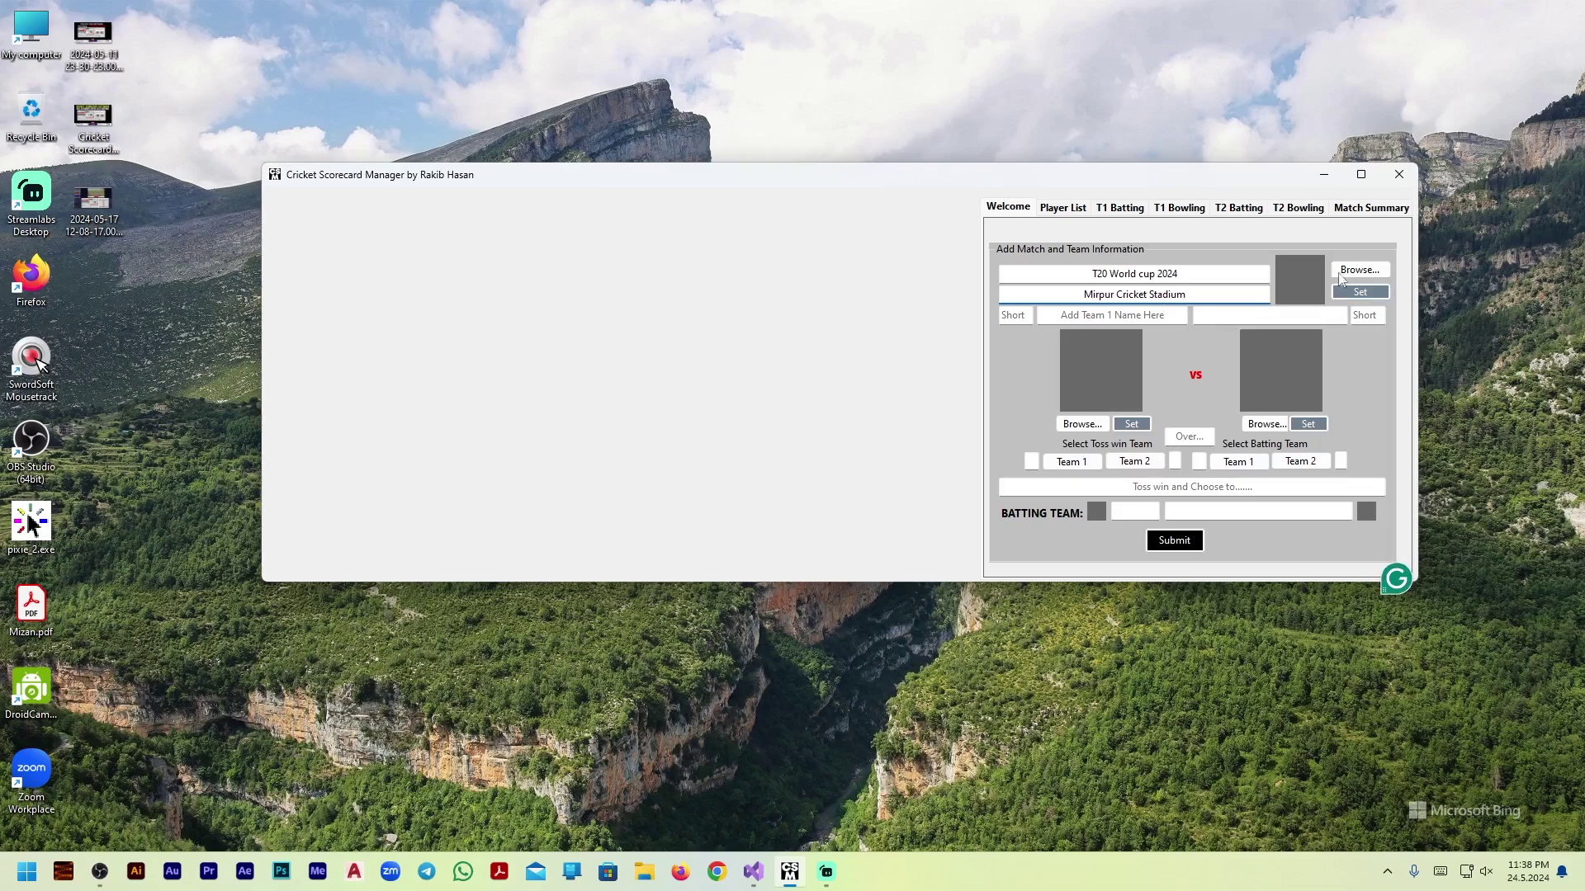
Set the tournament logo to World_Cup_2023_qualifers_official_logo.jpeg from the Downloads folder
left_click(1370, 269)
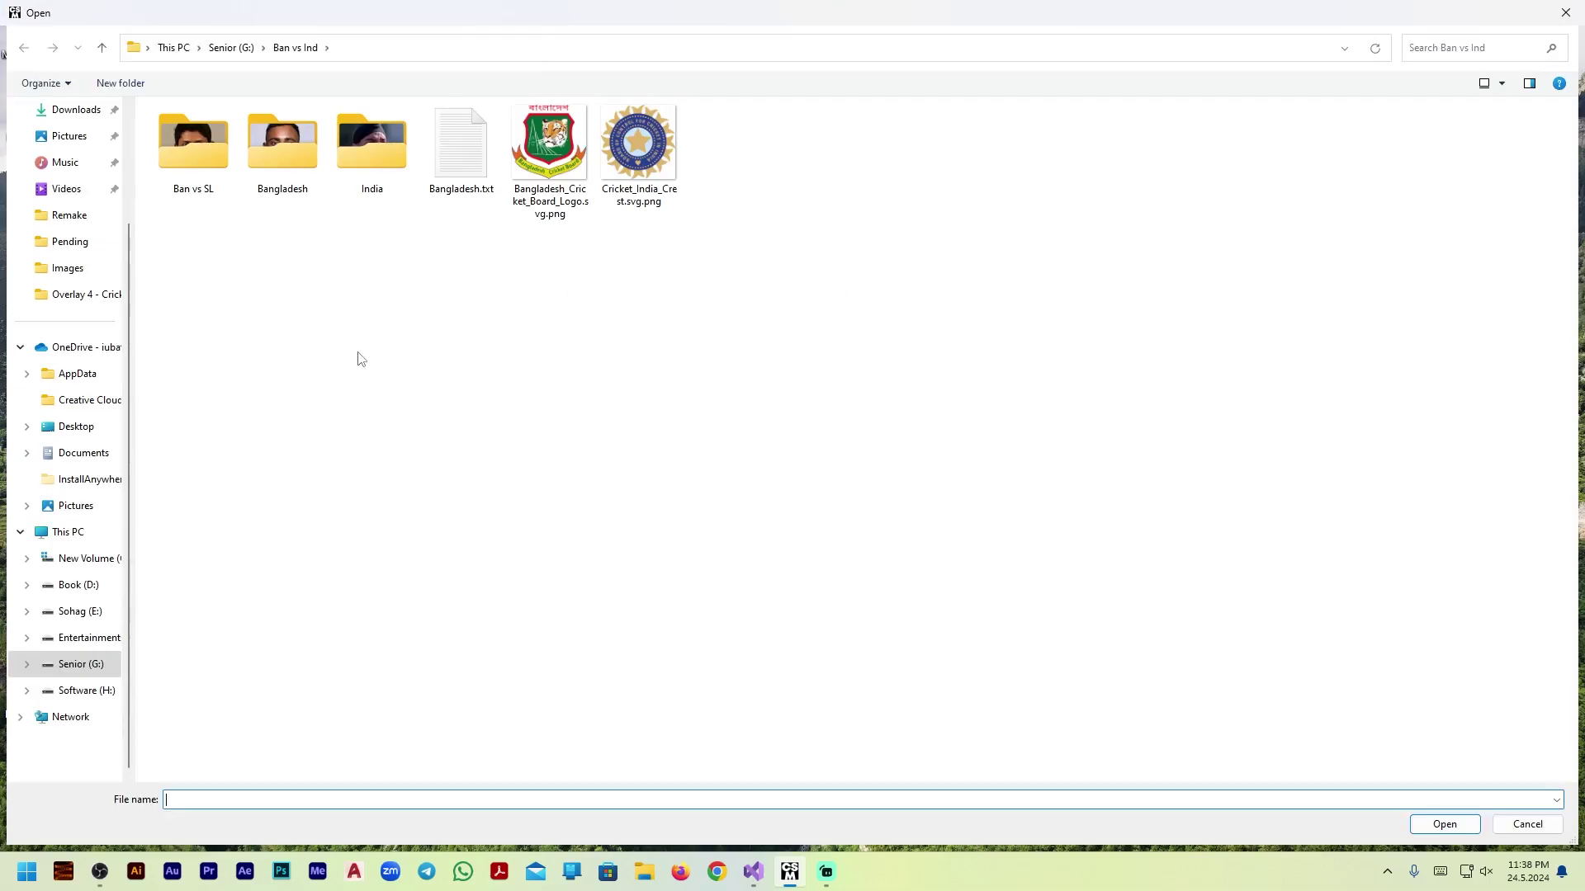
left_click(76, 110)
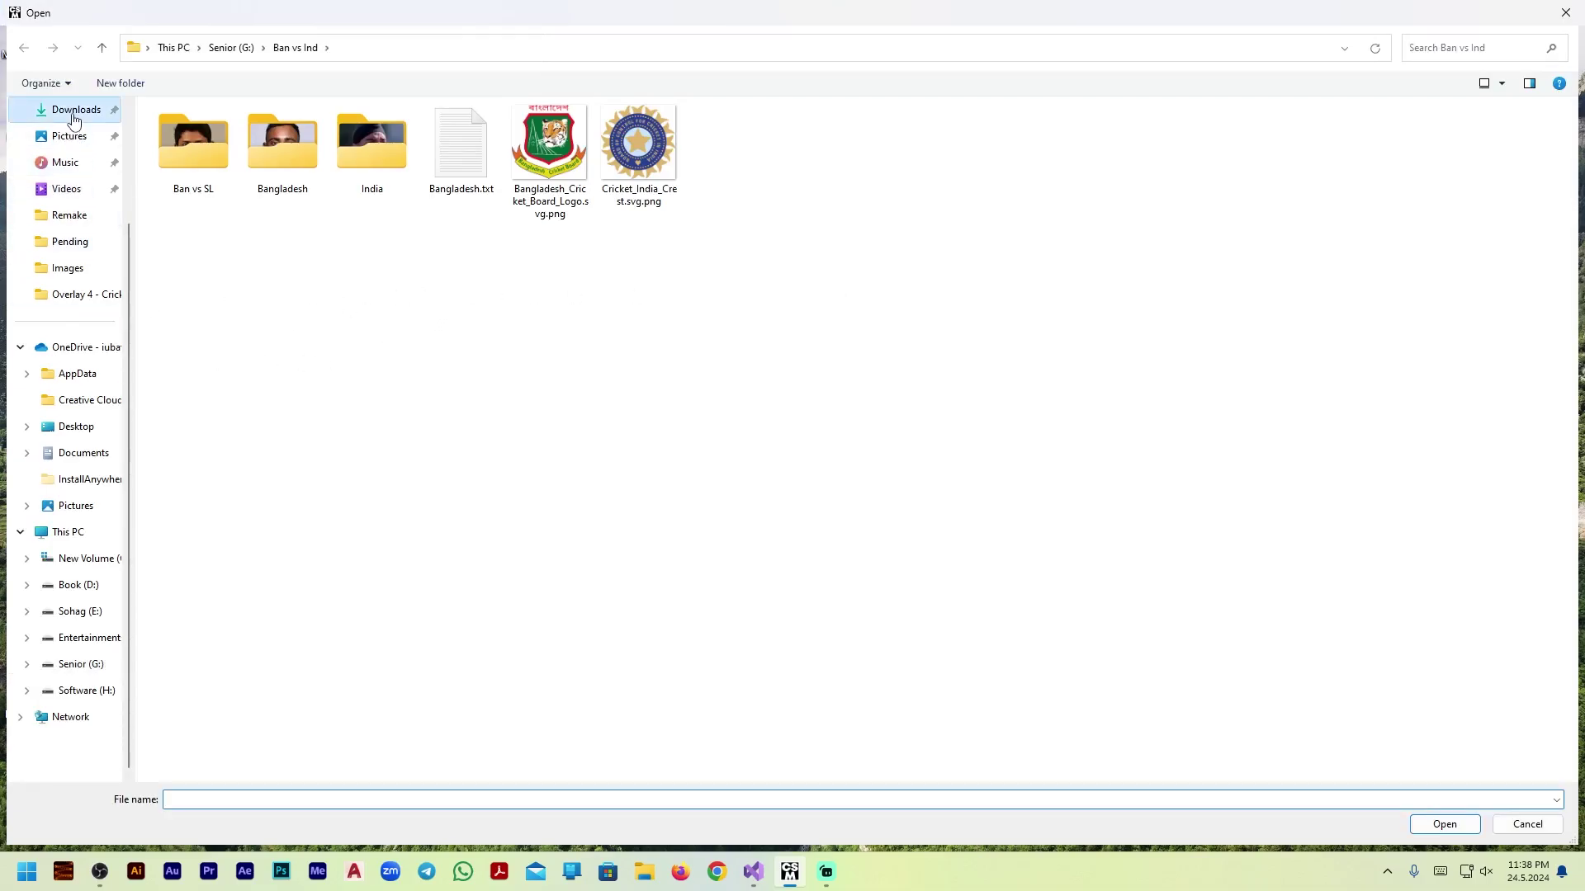
scroll(644, 380, "down", 1)
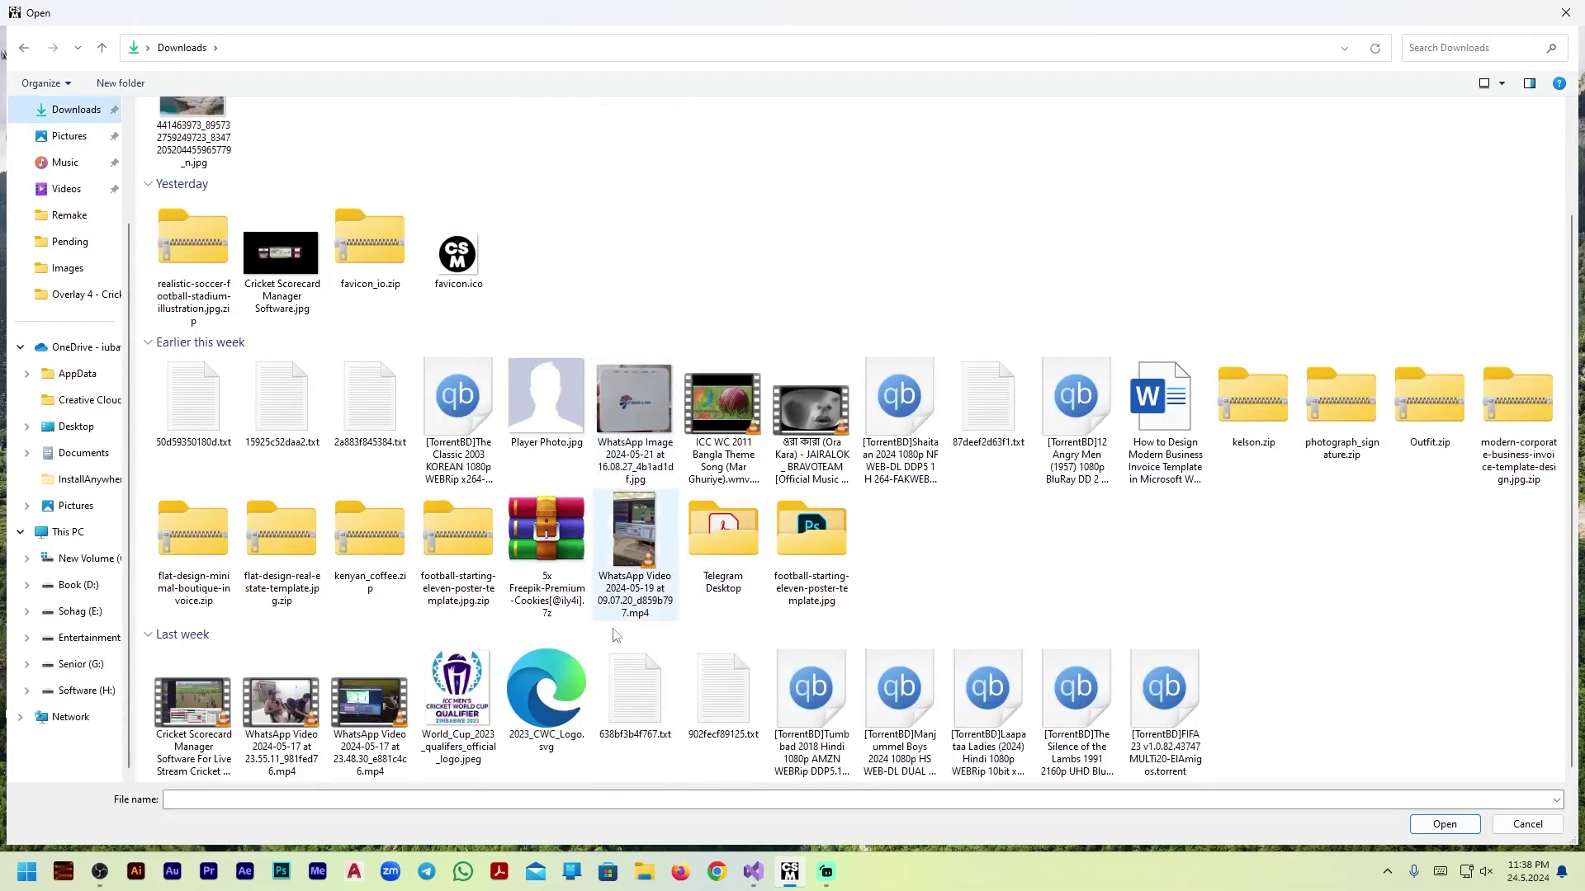
left_click(462, 696)
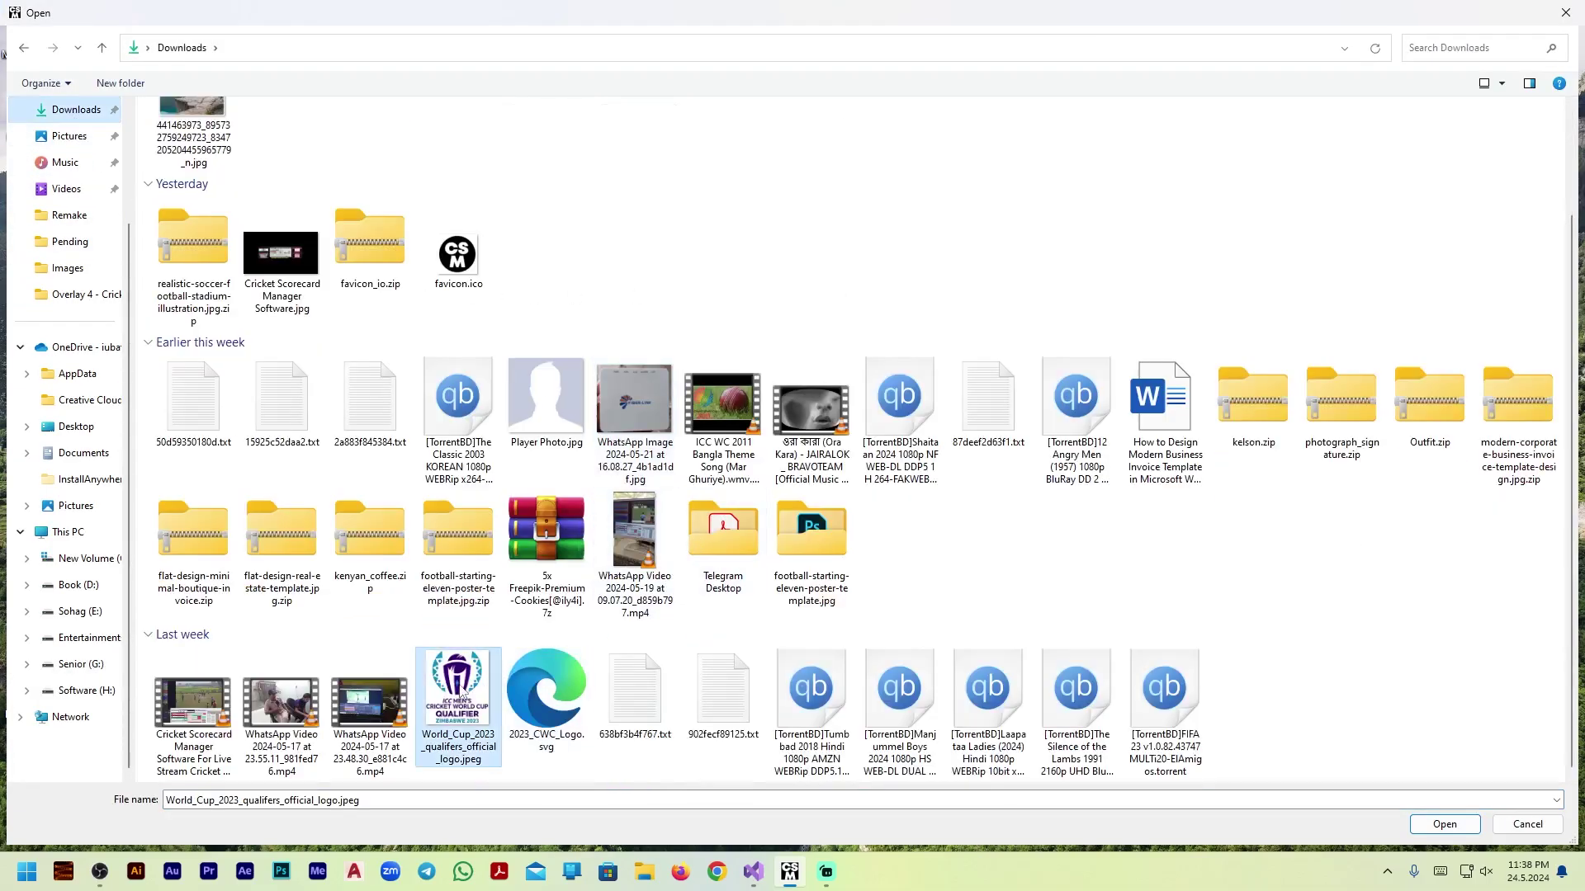
left_click(1417, 826)
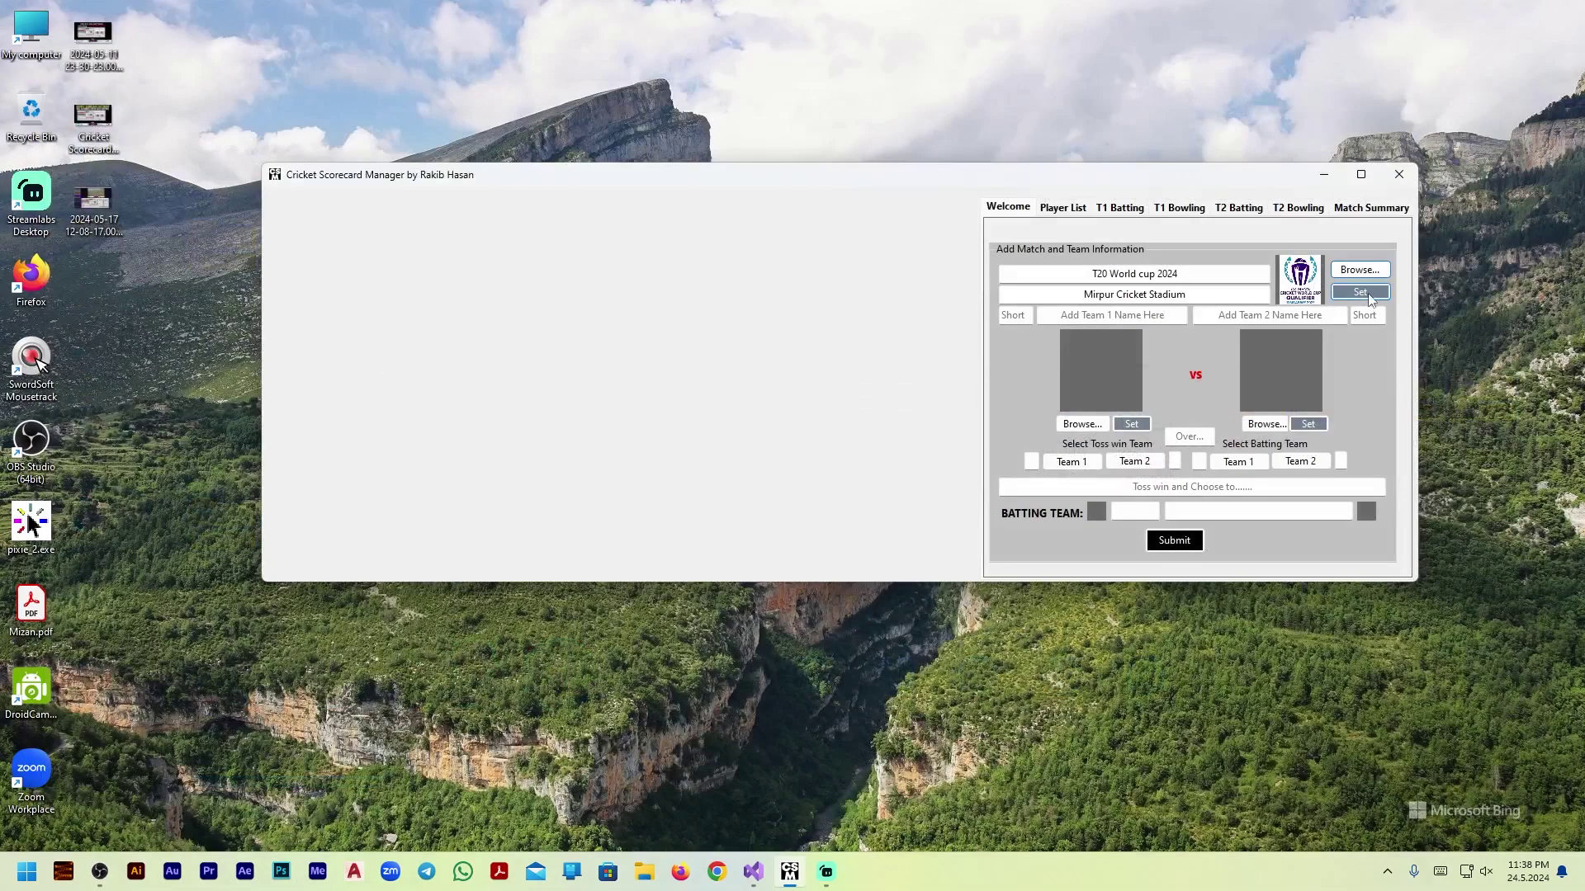
Name team 1 Bangladesh with short name BAN and team 2 India with short name IND
left_click(1092, 314)
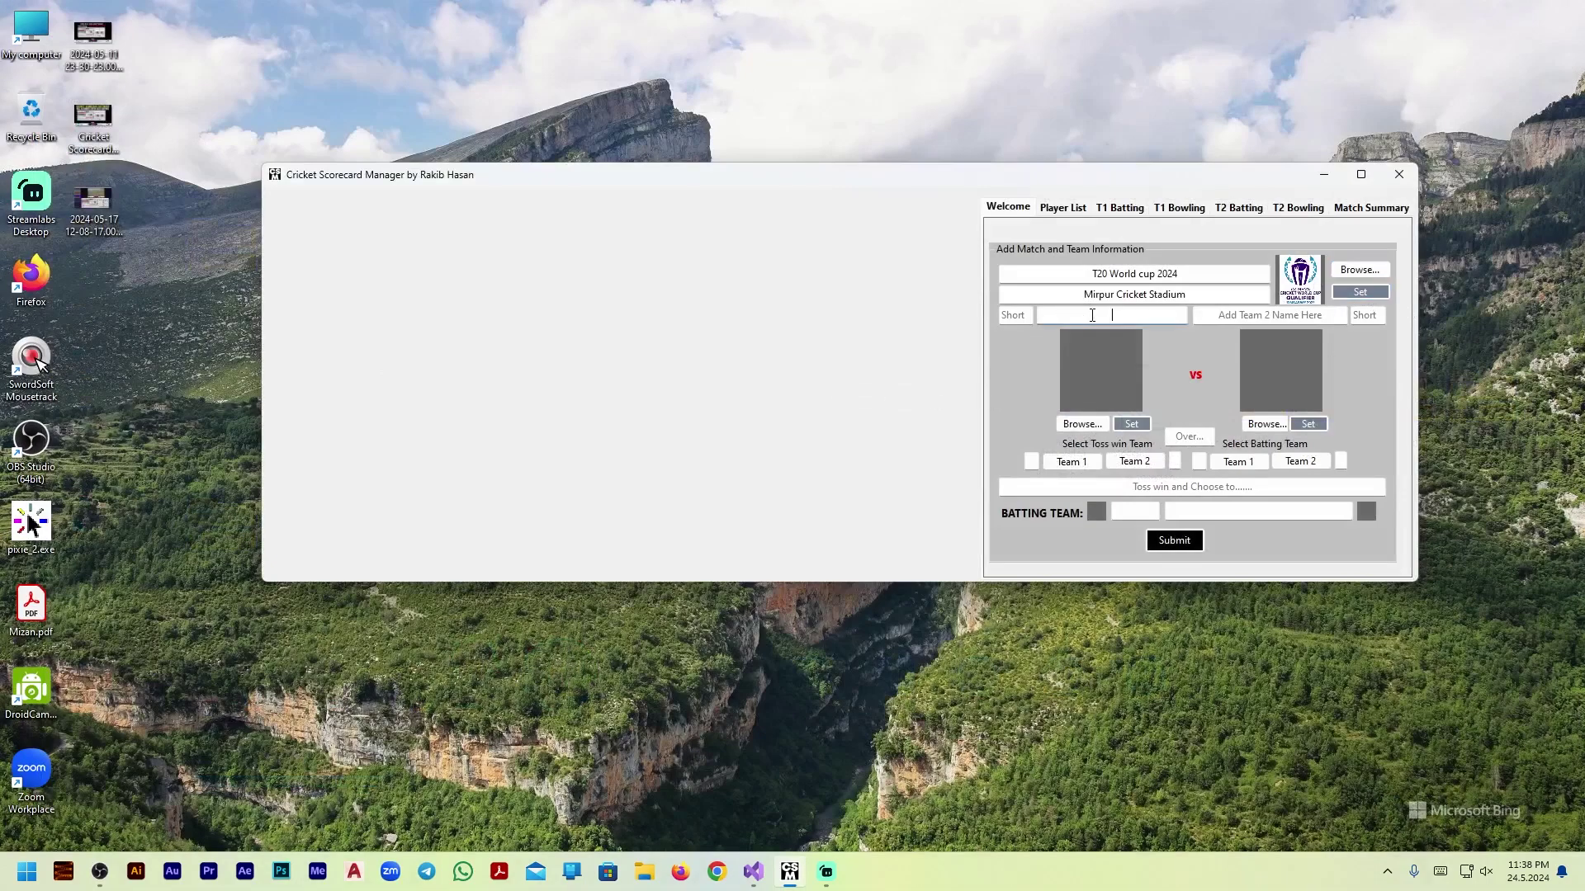
type("Bangladesh")
left_click(1229, 314)
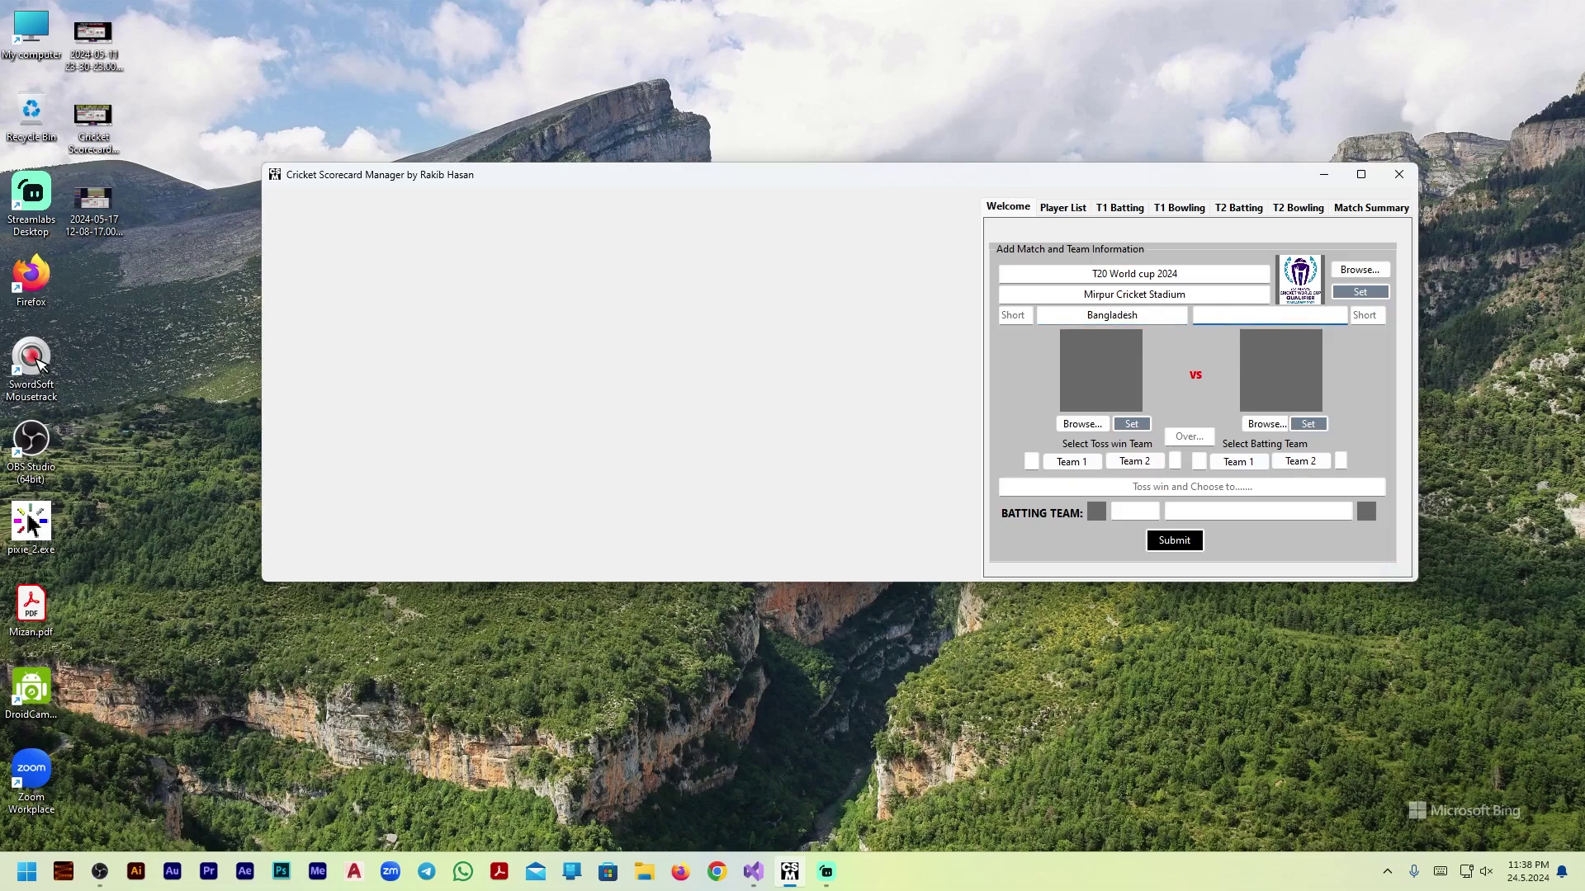
type("India")
left_click(1018, 318)
Set team 1's logo to the Bangladesh Cricket Board image from the Ban vs Ind folder on drive G
left_click(1077, 423)
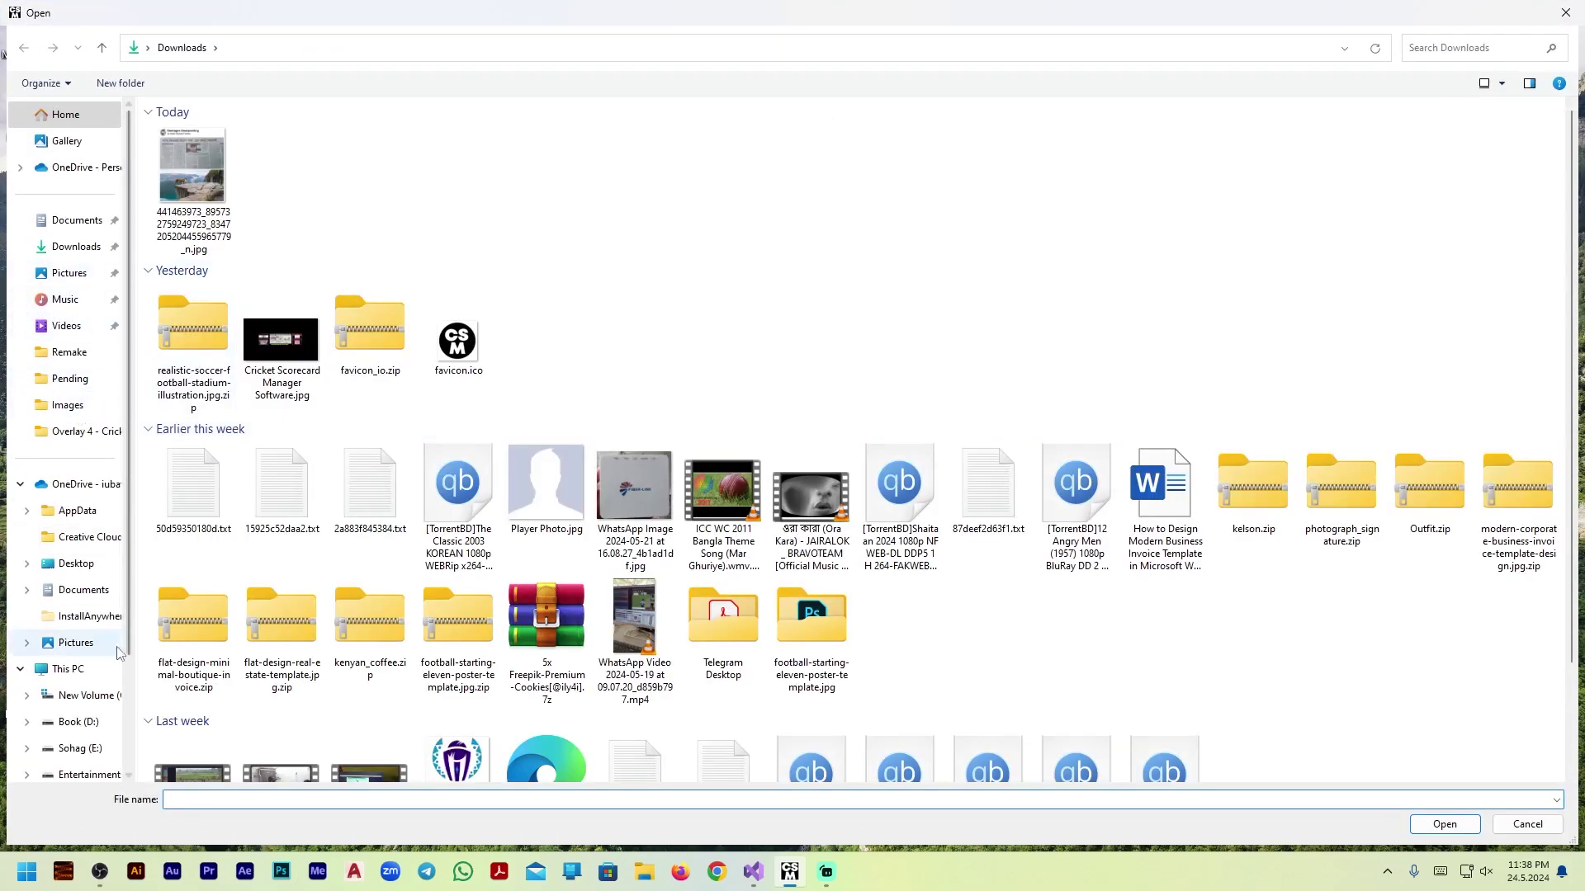
scroll(91, 660, "down", 2)
left_click(89, 664)
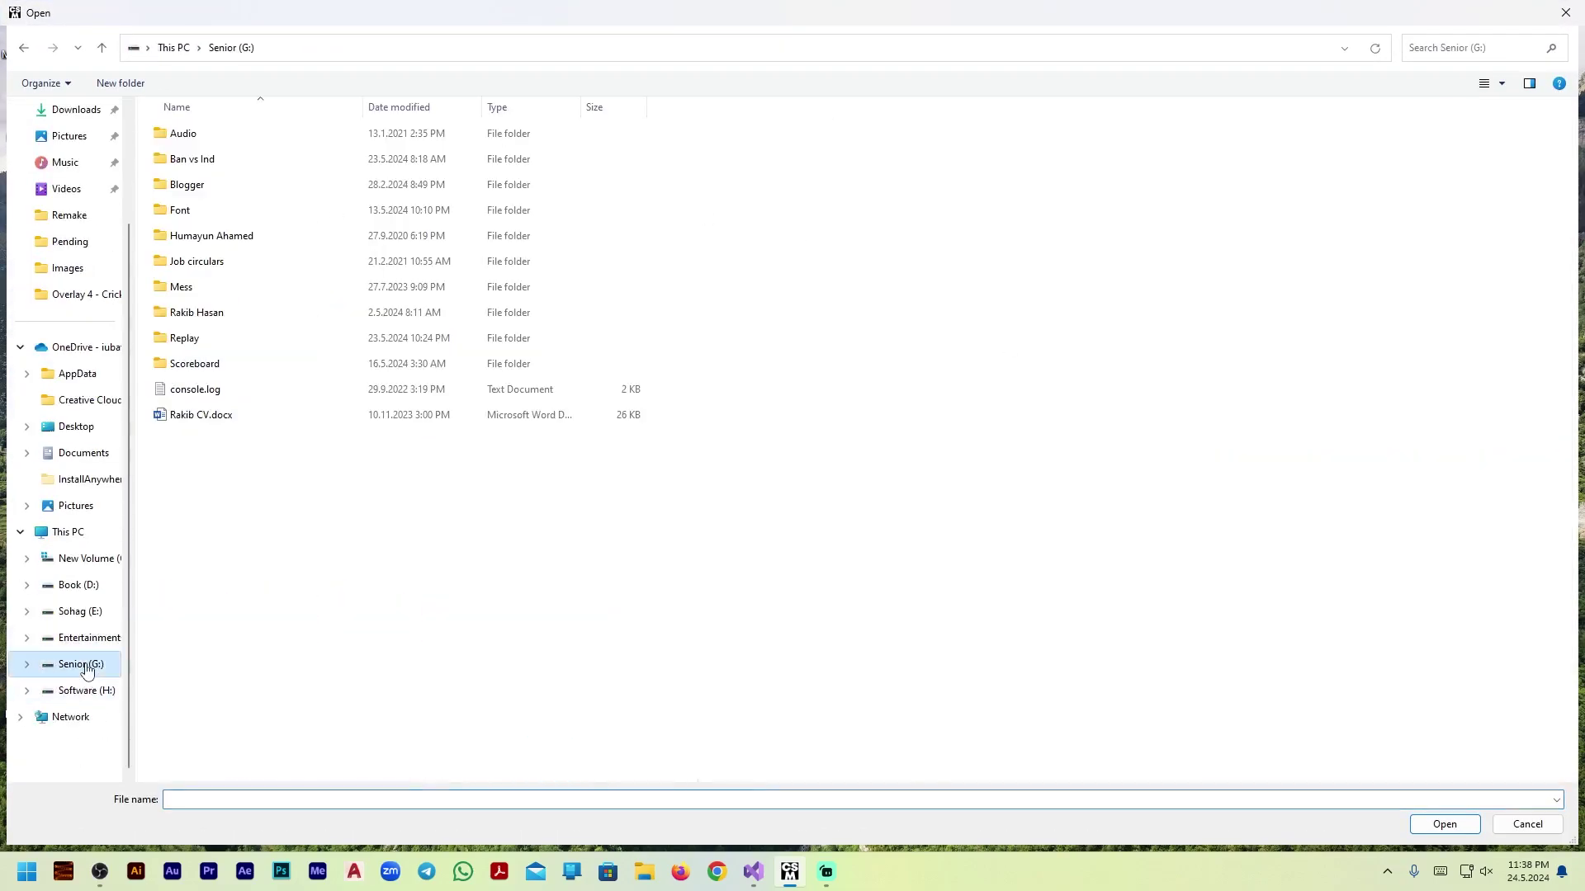
double_click(192, 159)
double_click(545, 166)
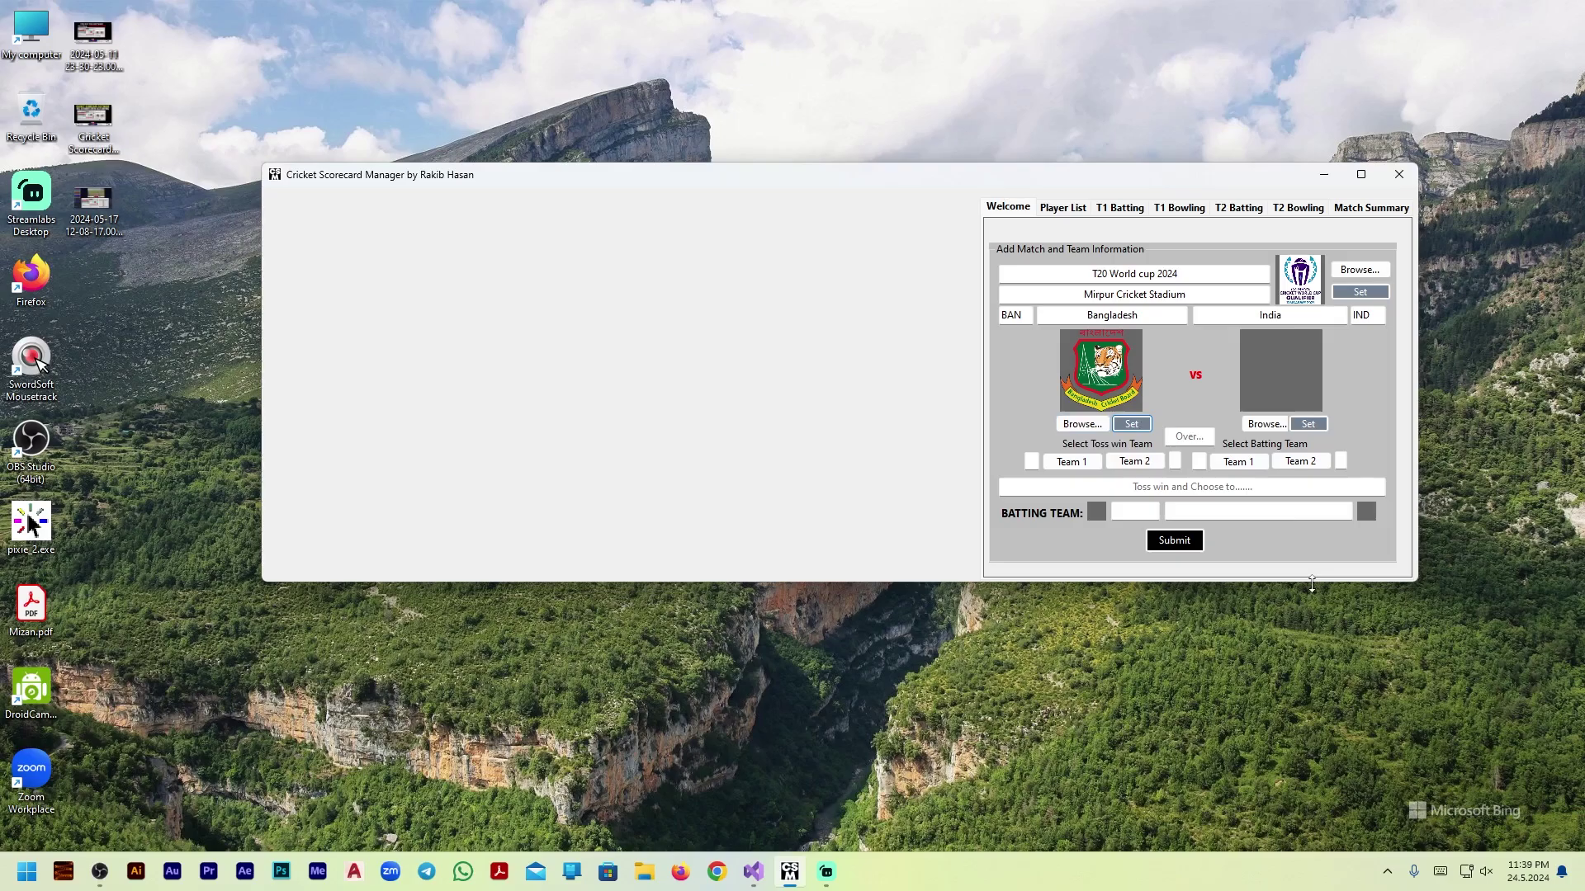
Set team 2's logo to the Cricket India Crest image from the Ban vs Ind folder
left_click(1265, 423)
left_click(652, 178)
double_click(652, 177)
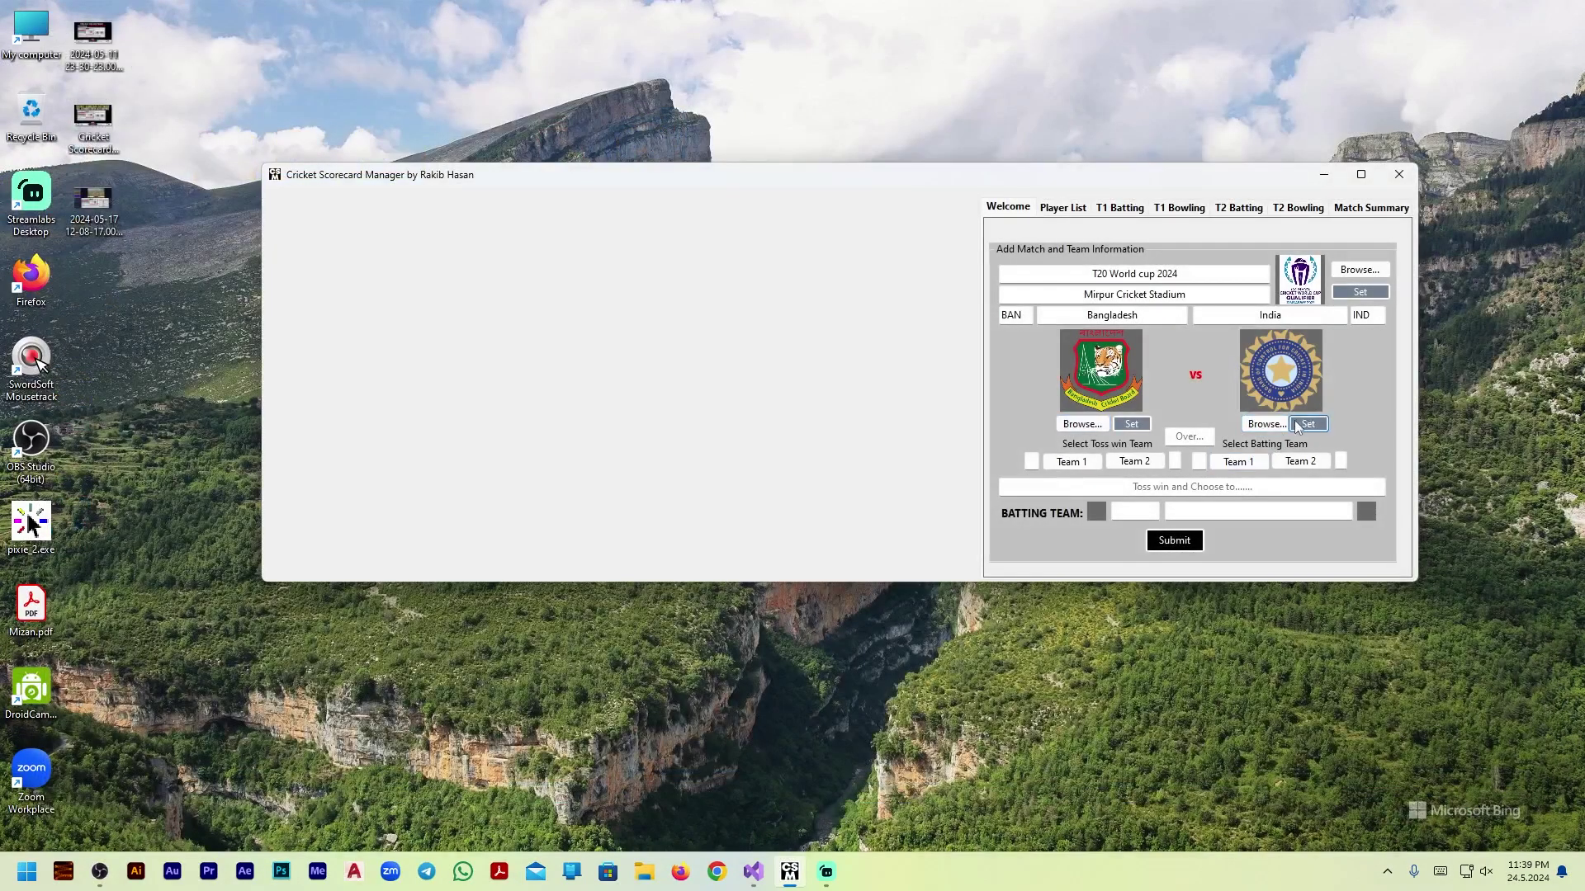
Set team 1 as toss winner and batting team, enter 20 overs, and submit the match information
left_click(1073, 463)
left_click(1202, 435)
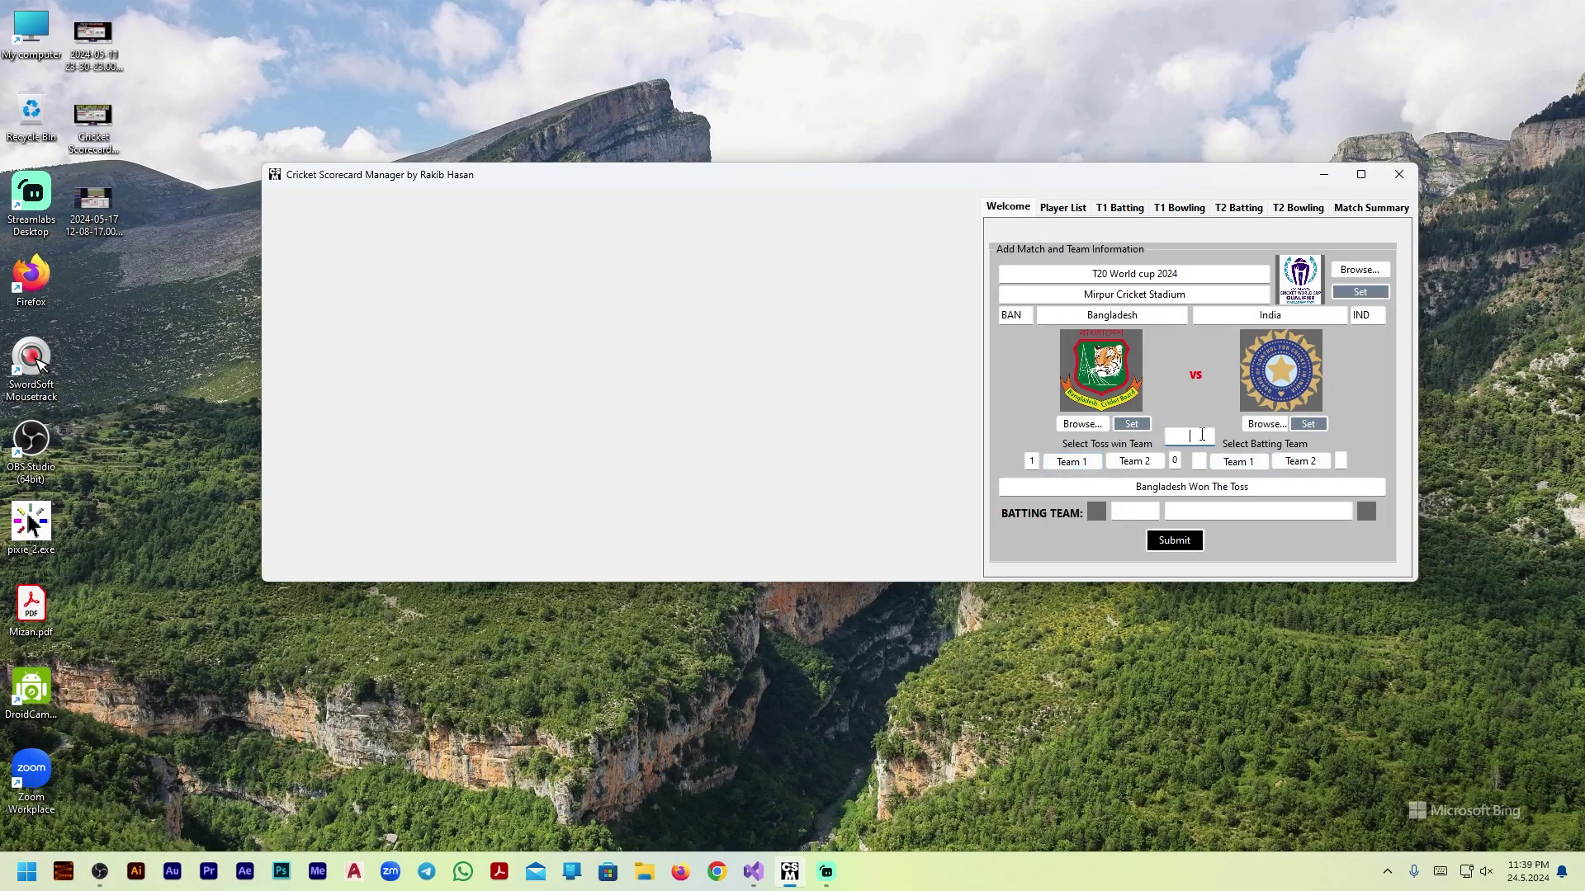
left_click(1251, 467)
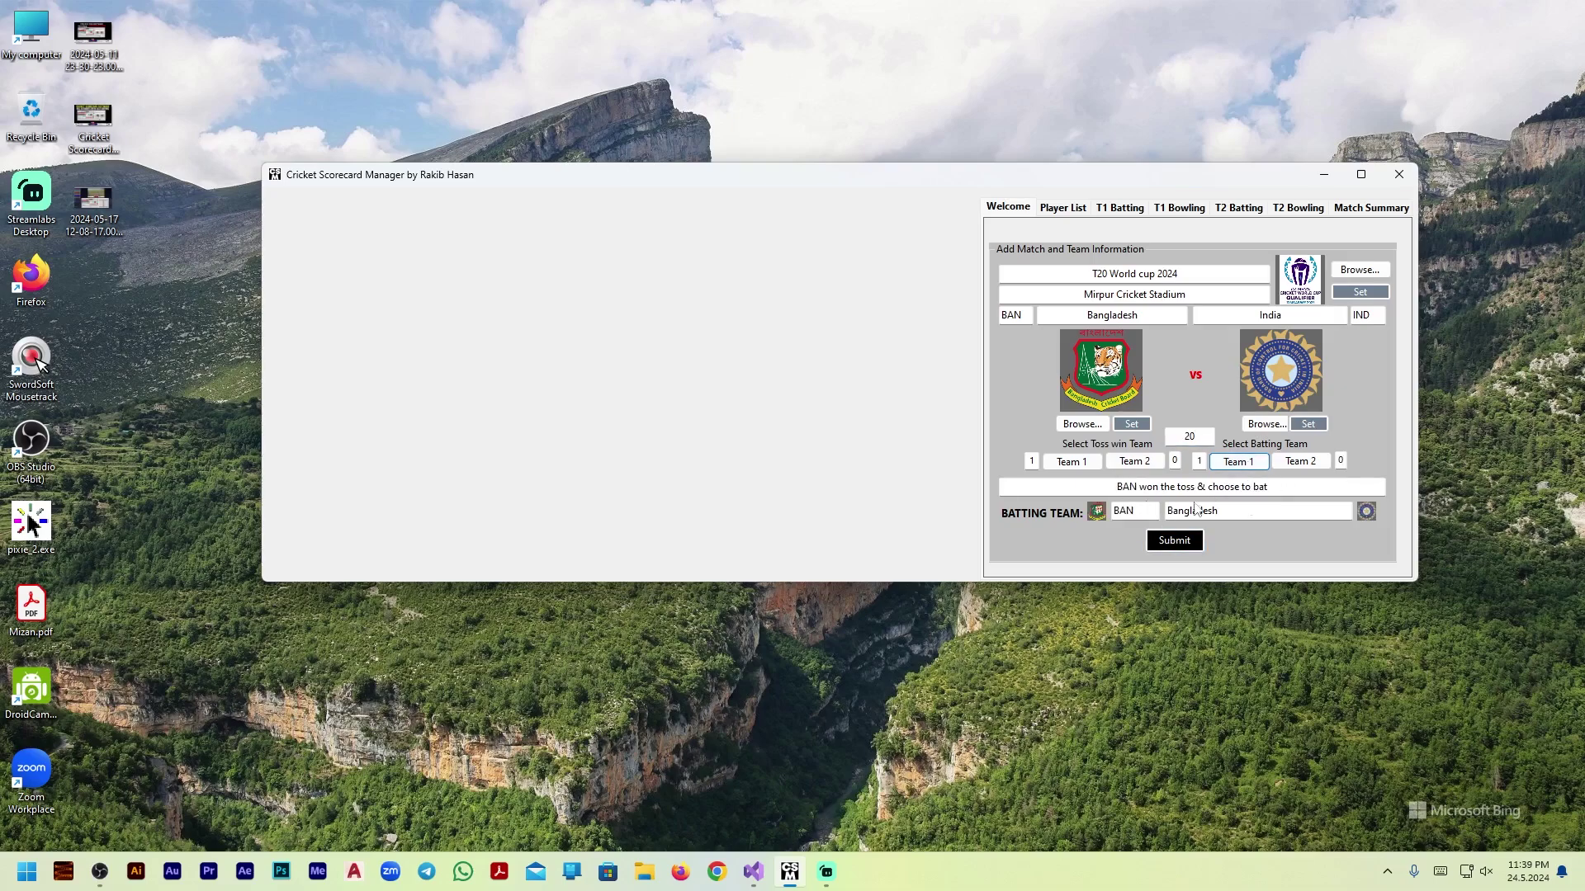
left_click(1175, 542)
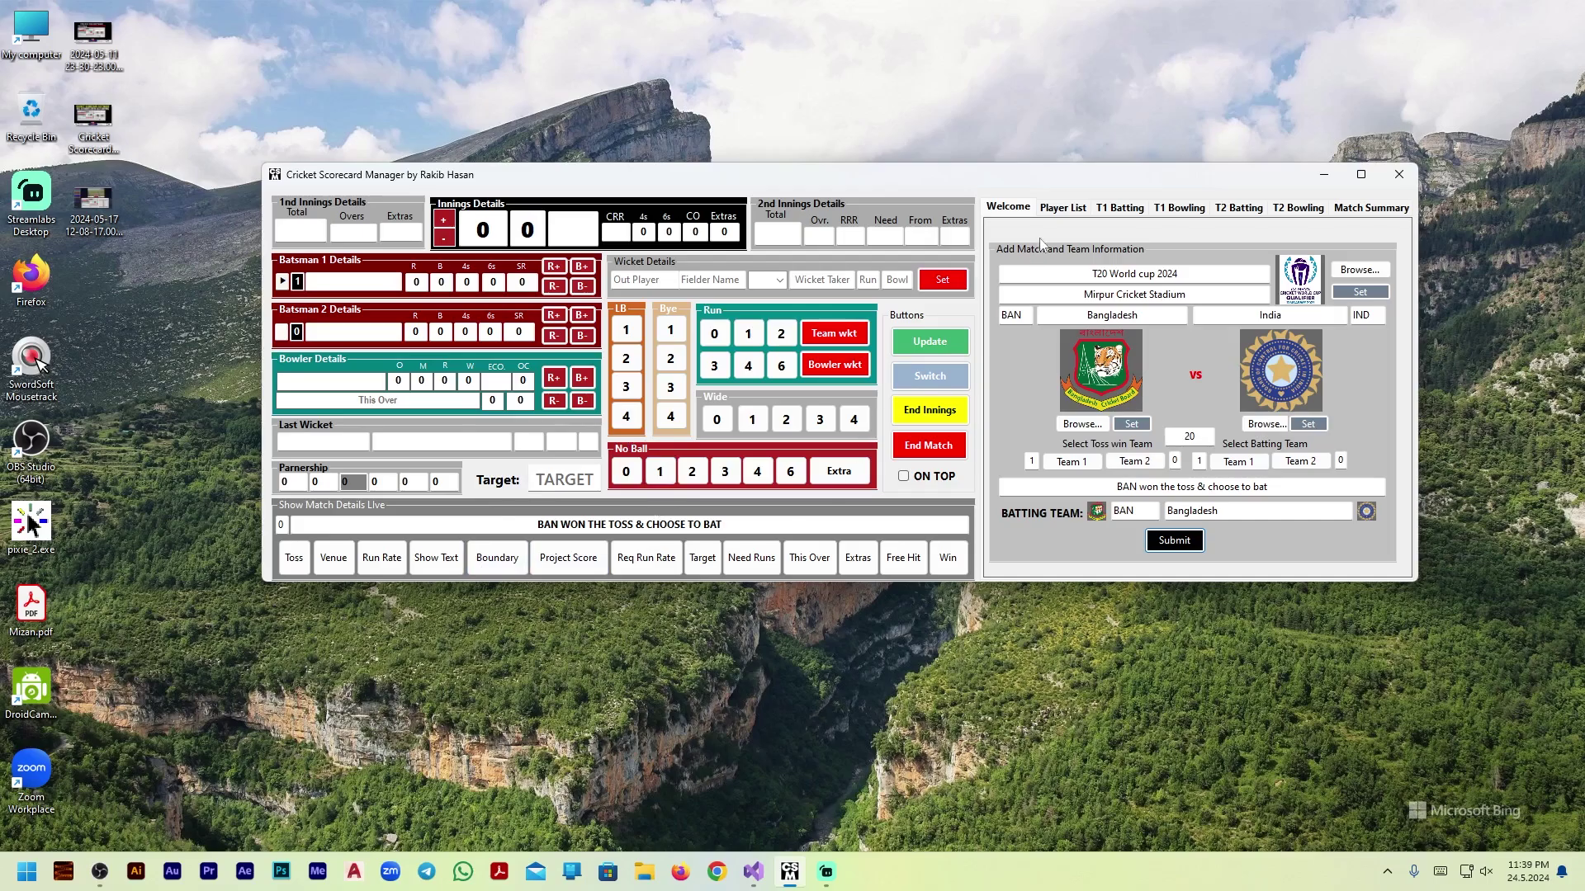
Bring up the player list and open Bangladesh.txt from the Ban vs Ind folder on drive G
left_click(1056, 213)
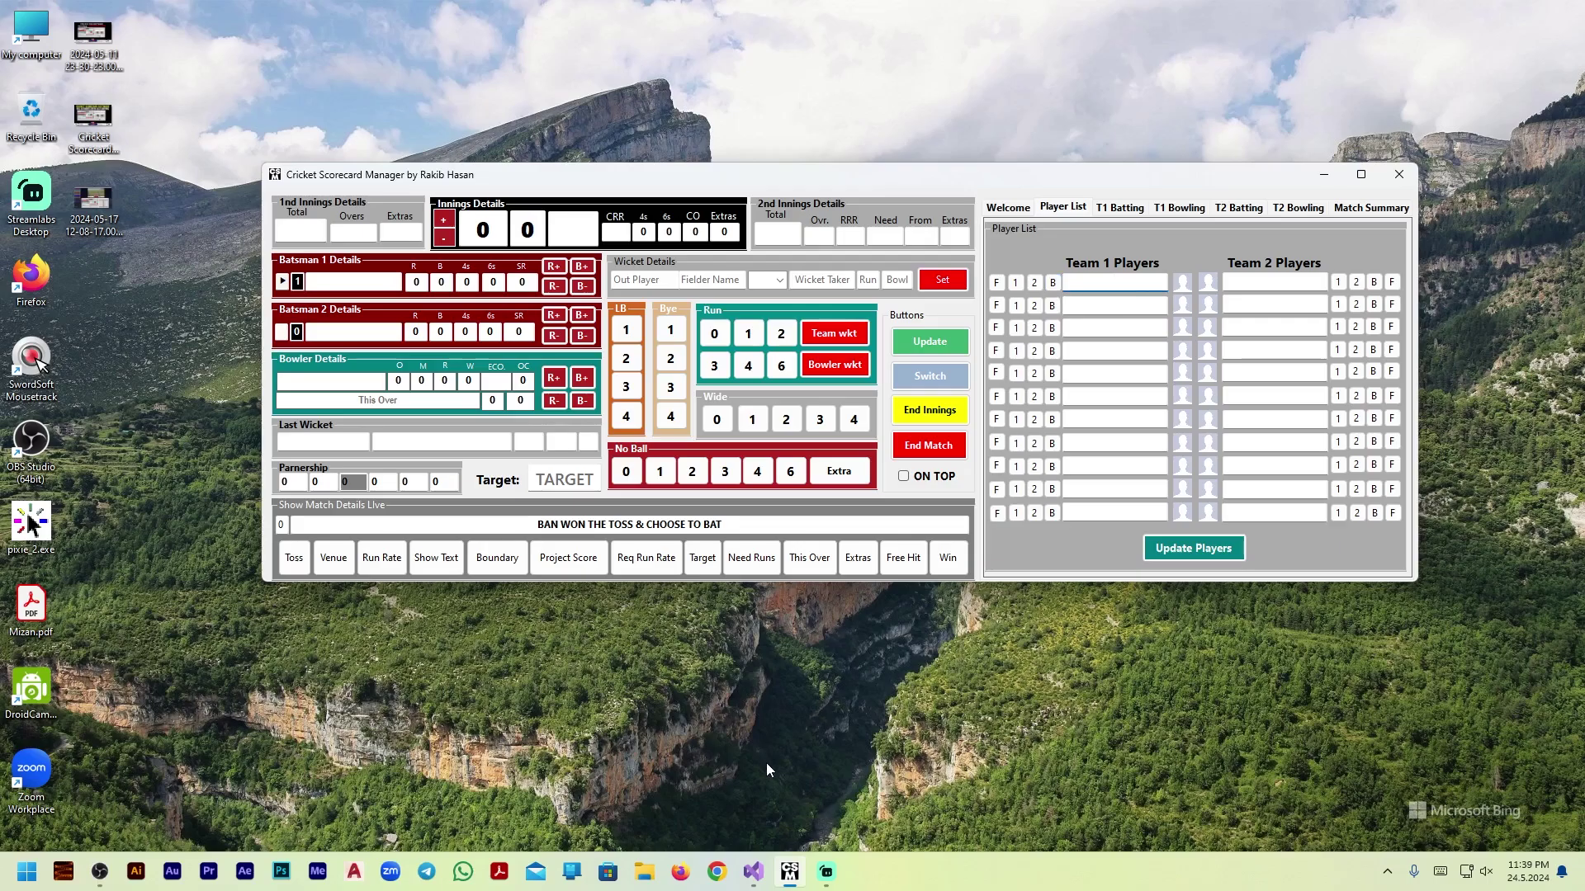
left_click(644, 871)
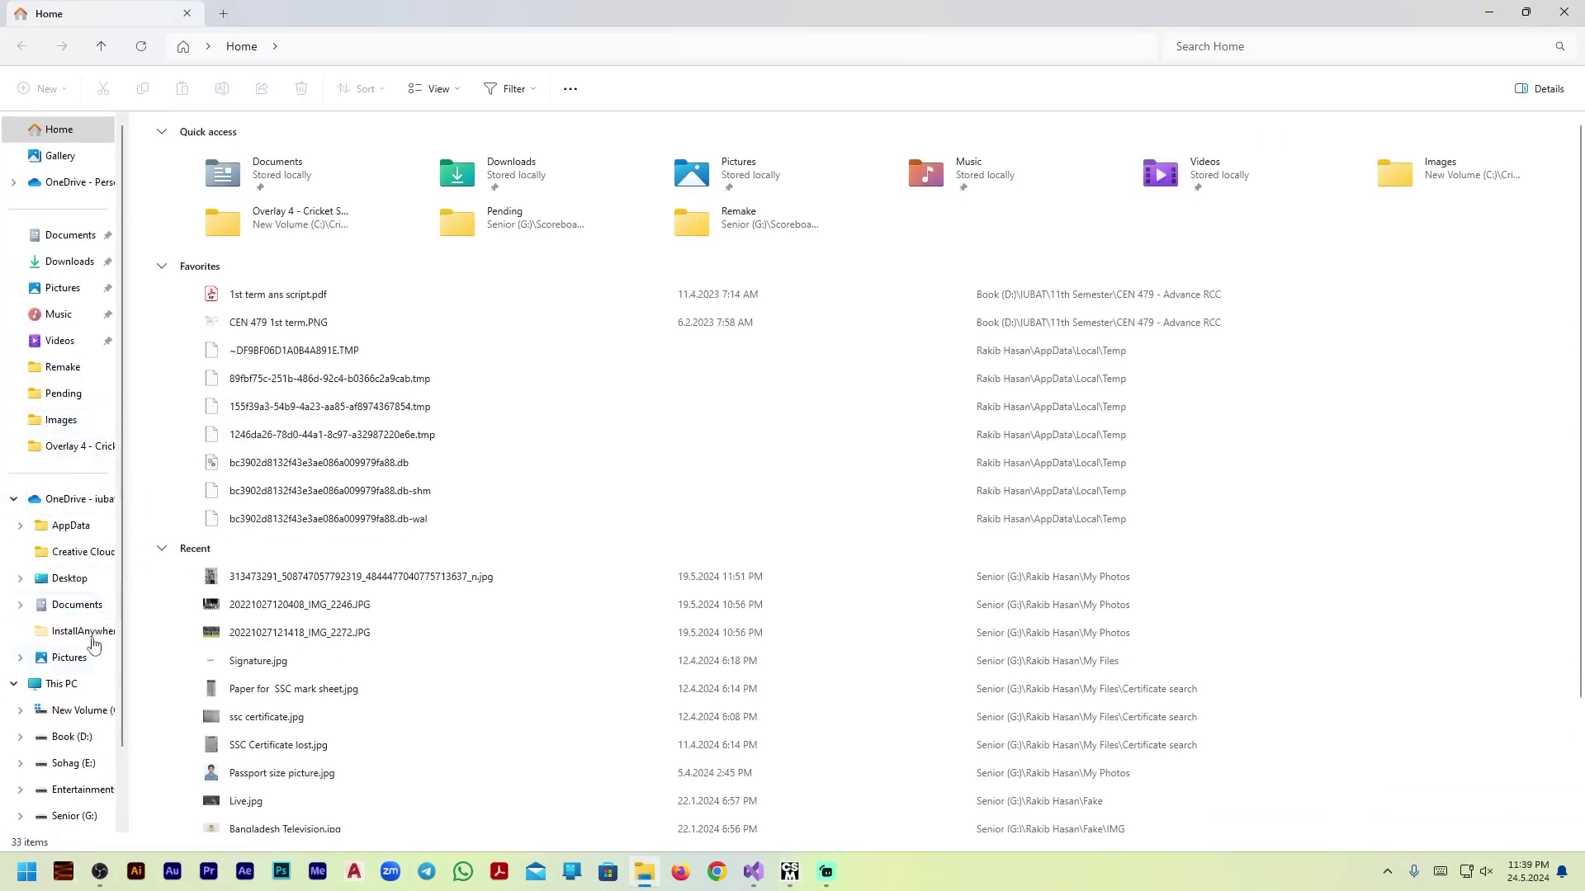
left_click(95, 814)
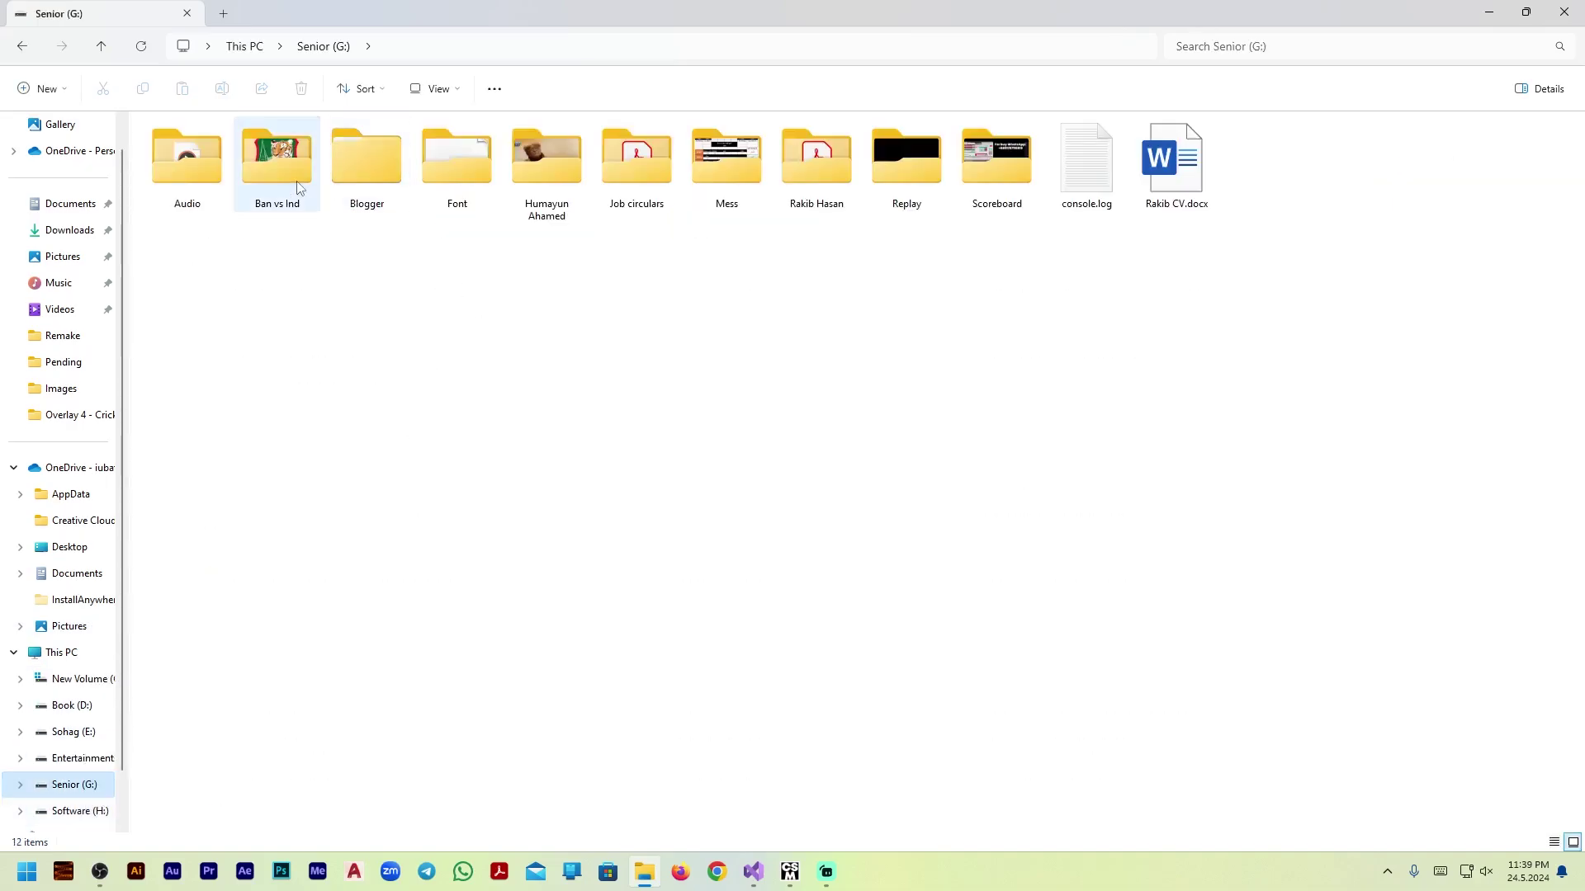
double_click(275, 157)
double_click(446, 195)
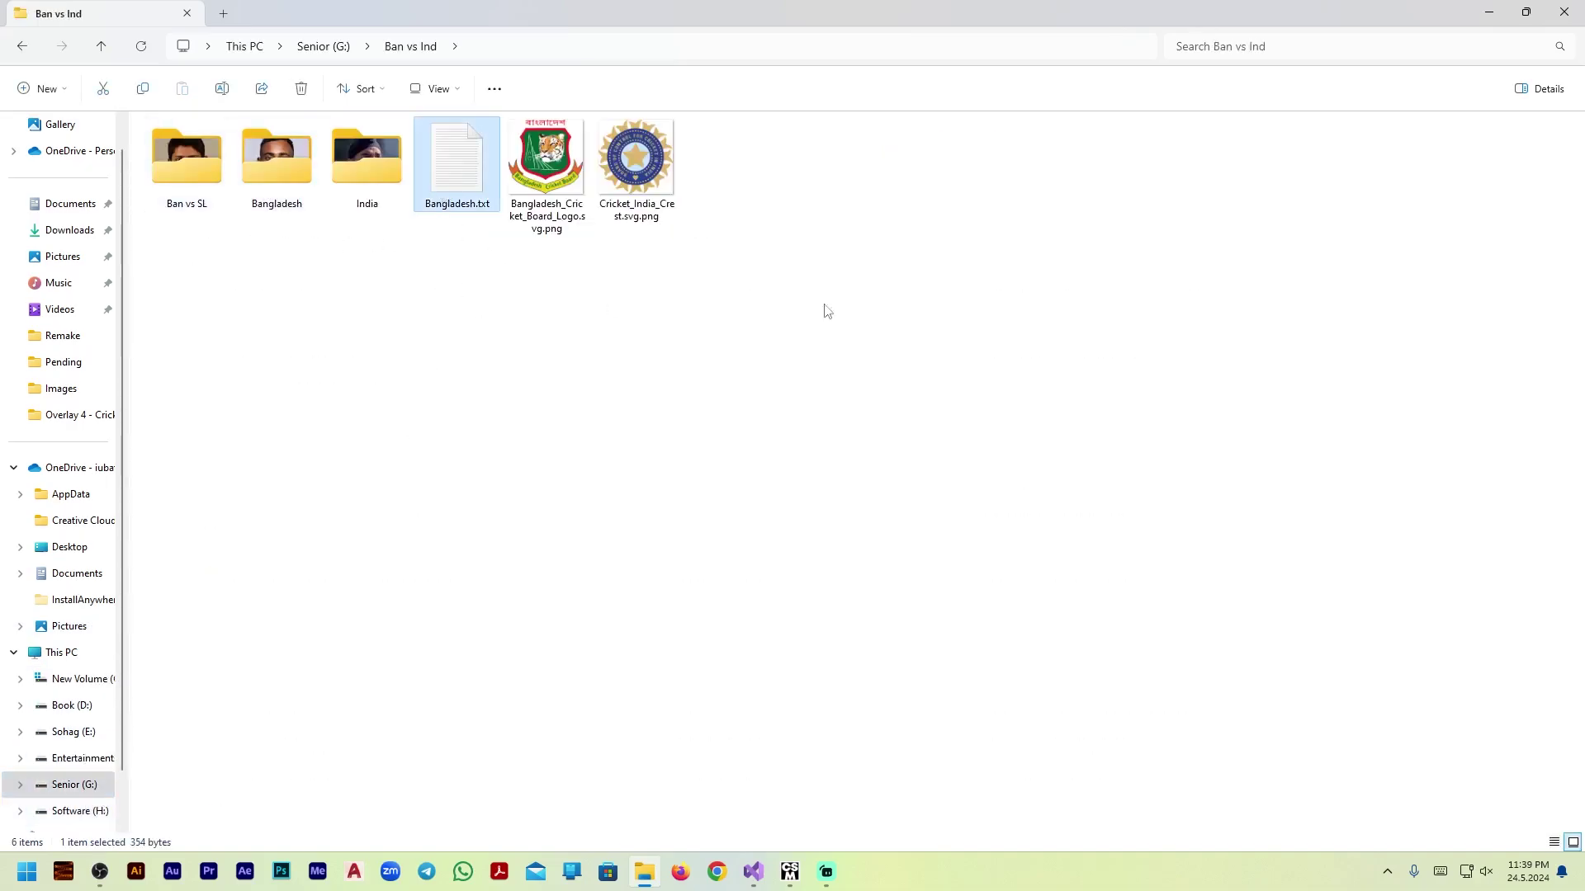
left_click(1489, 12)
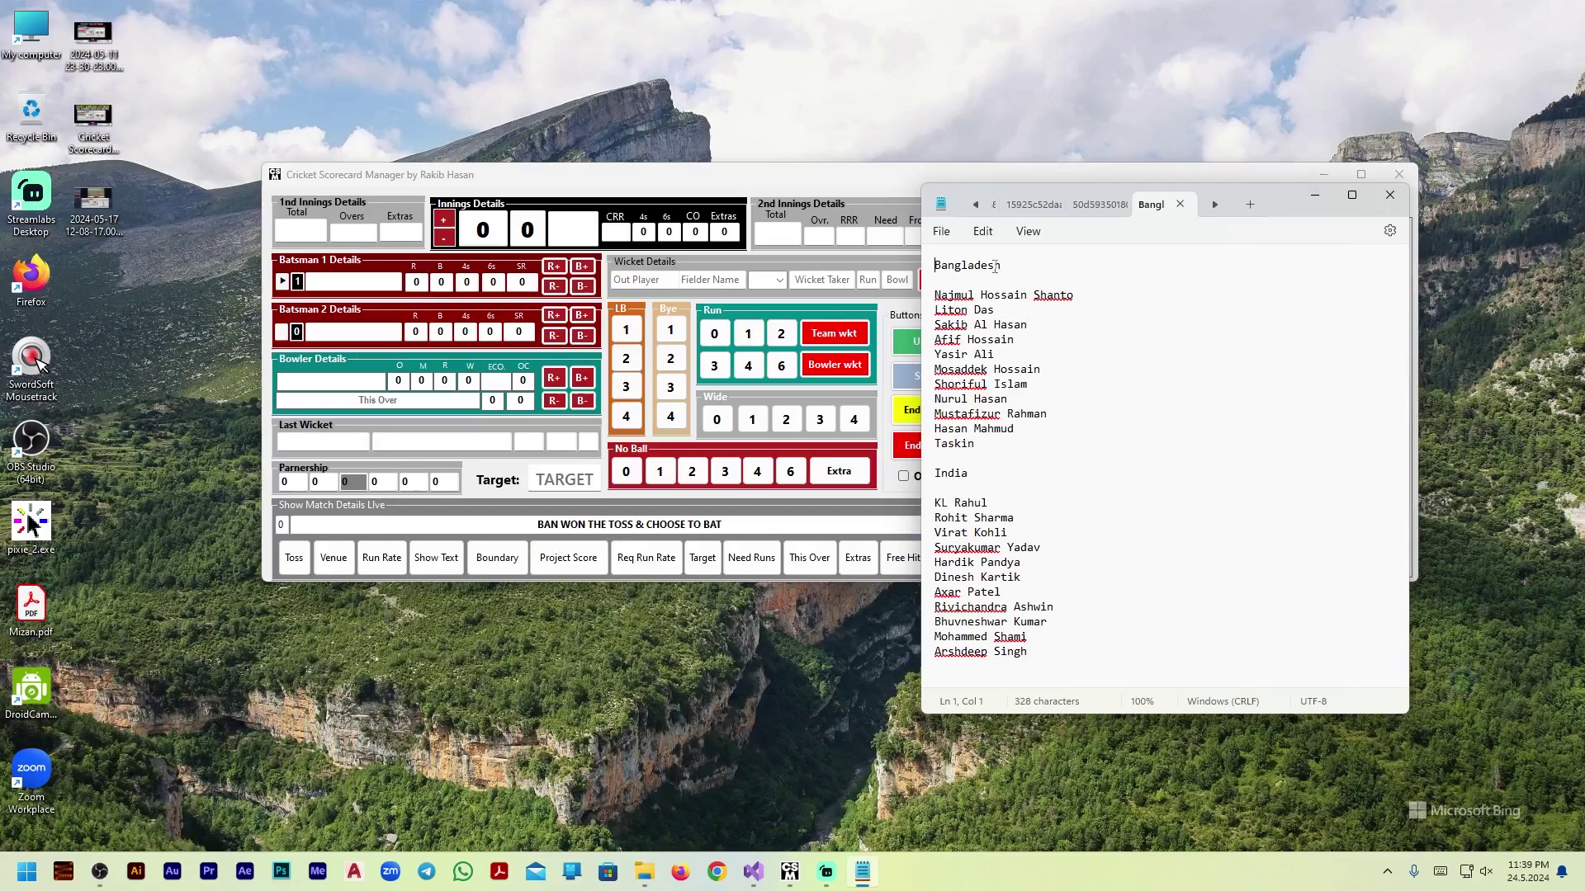
Copy Shanto and Liton Das from the text file into the first two Team 1 player slots
left_click_drag(1274, 206, 579, 154)
left_click_drag(379, 243, 338, 242)
key("ctrl+c")
left_click(1081, 283)
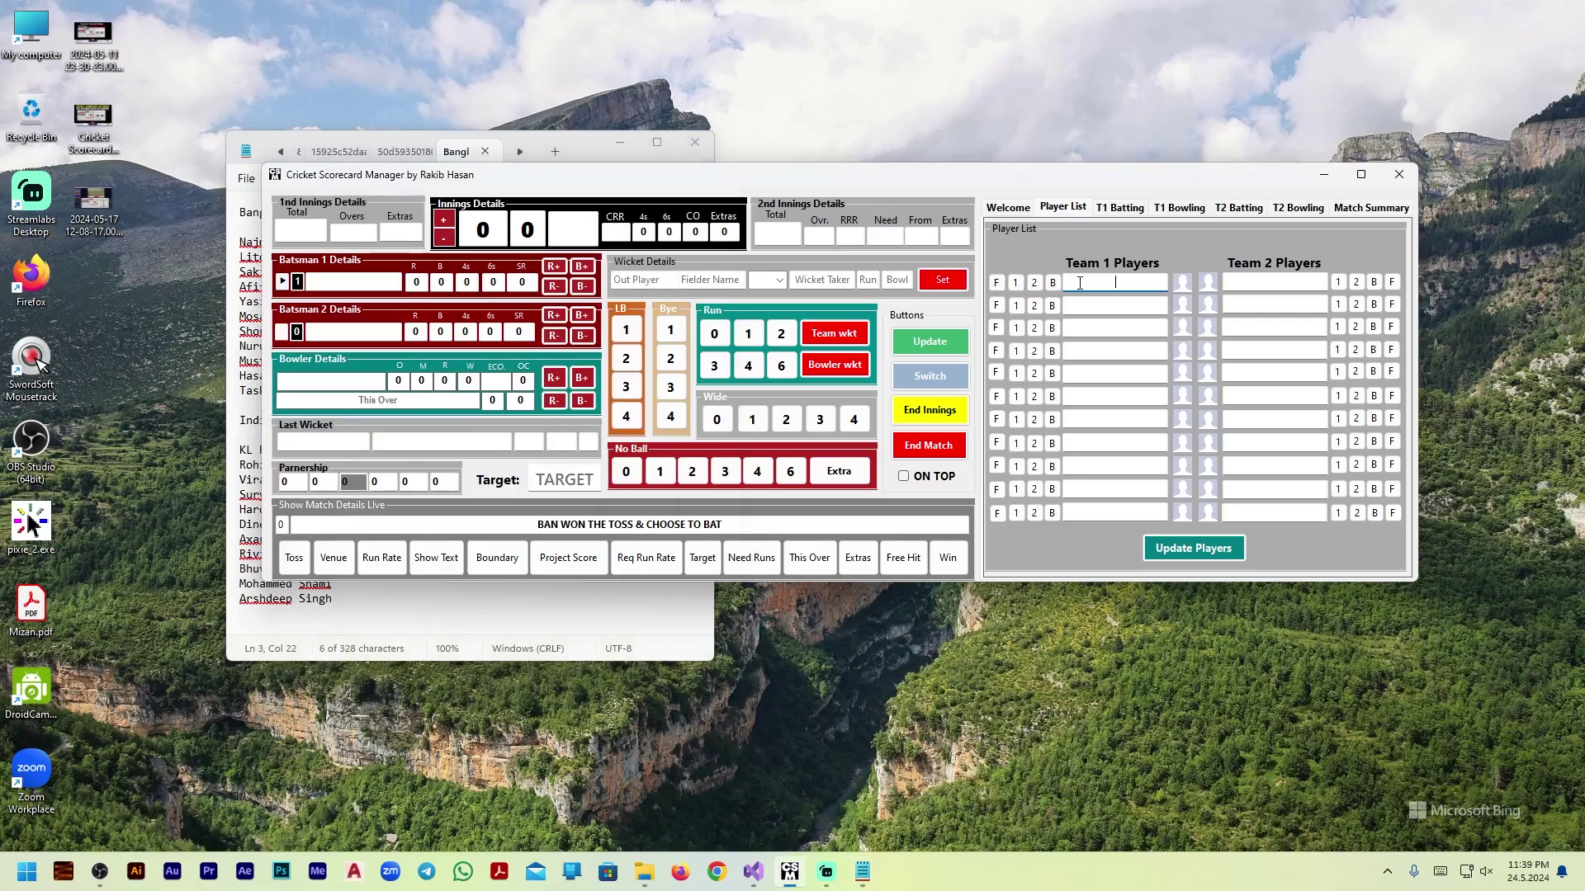
key("ctrl+v")
left_click_drag(581, 147, 383, 149)
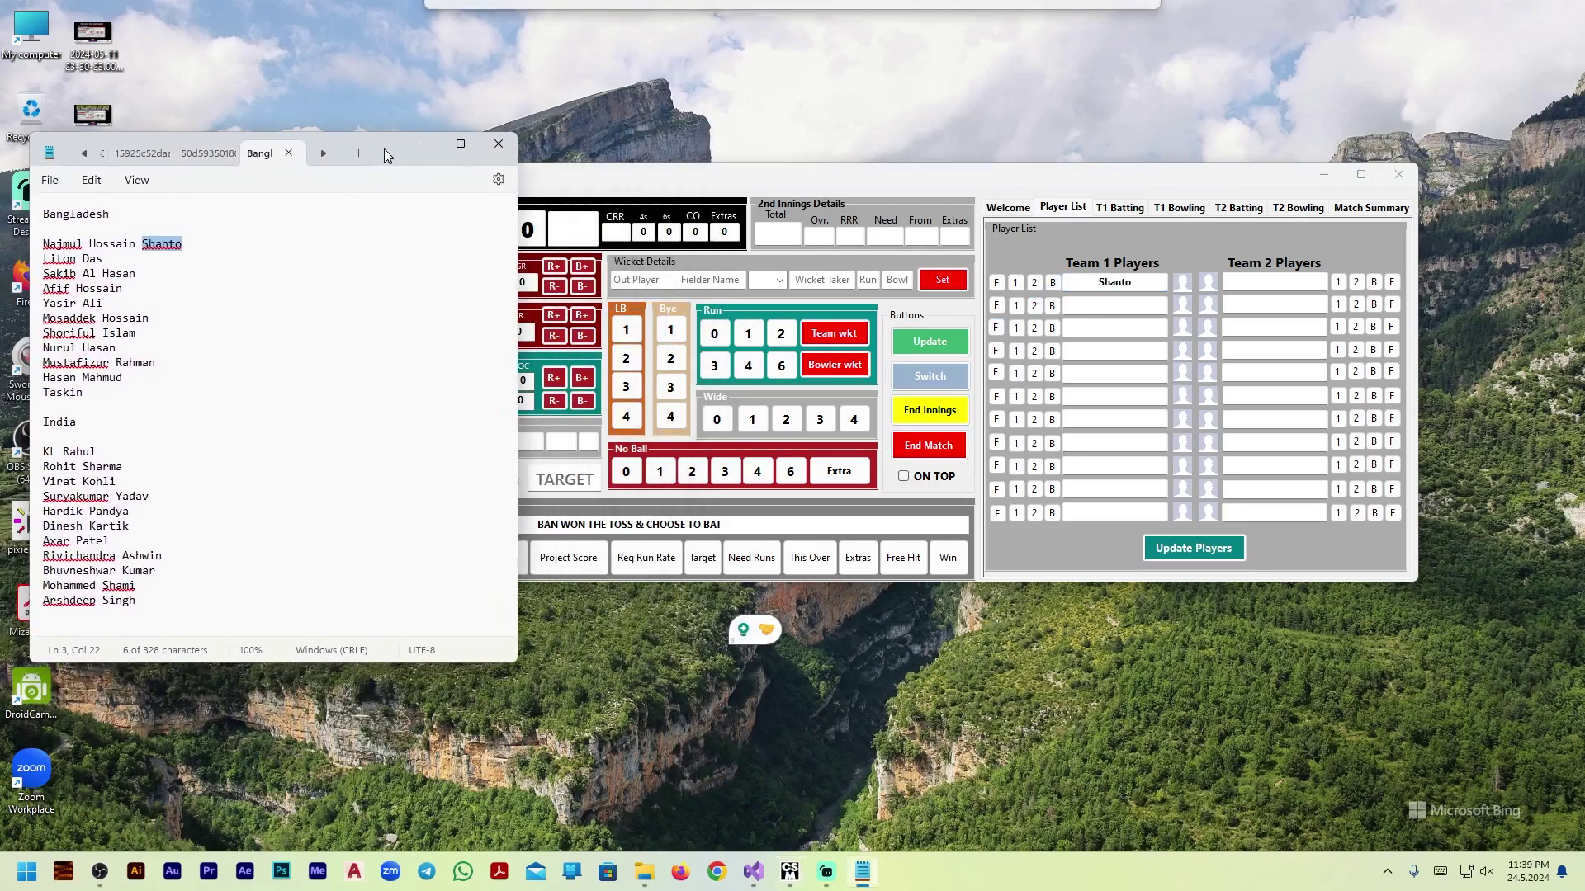
left_click_drag(103, 258, 42, 260)
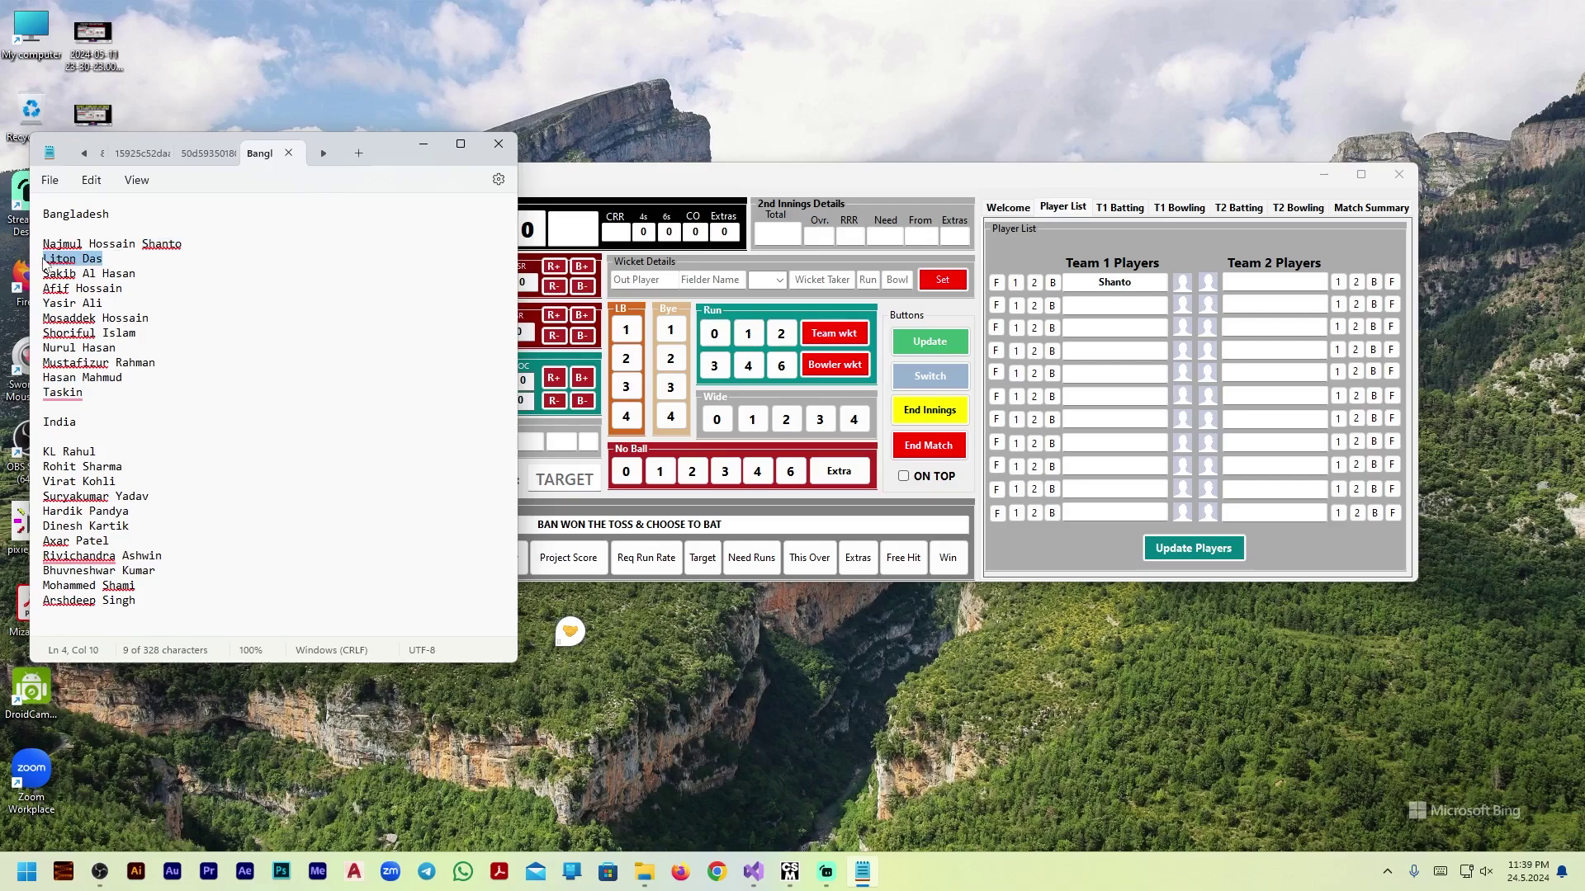
left_click(1114, 304)
type("Liton Das")
Copy Sakib Al Hasan and Afif Hossain into the third and fourth Team 1 player slots
left_click_drag(138, 274, 37, 276)
key("ctrl+c")
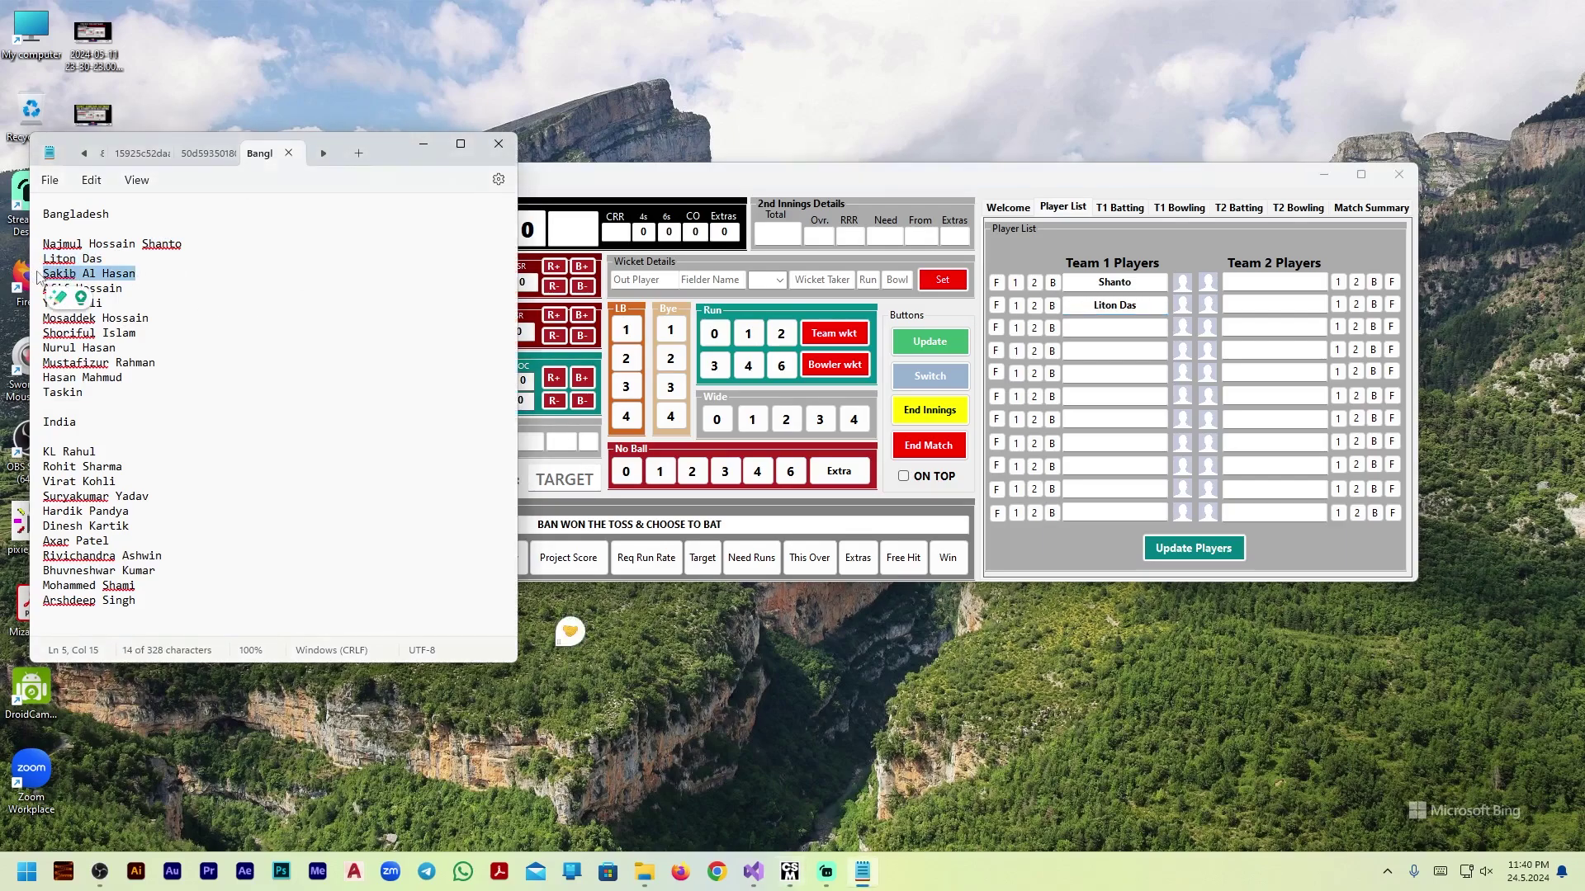
left_click(1088, 326)
key("ctrl+v")
left_click_drag(121, 294, 37, 290)
key("ctrl+c")
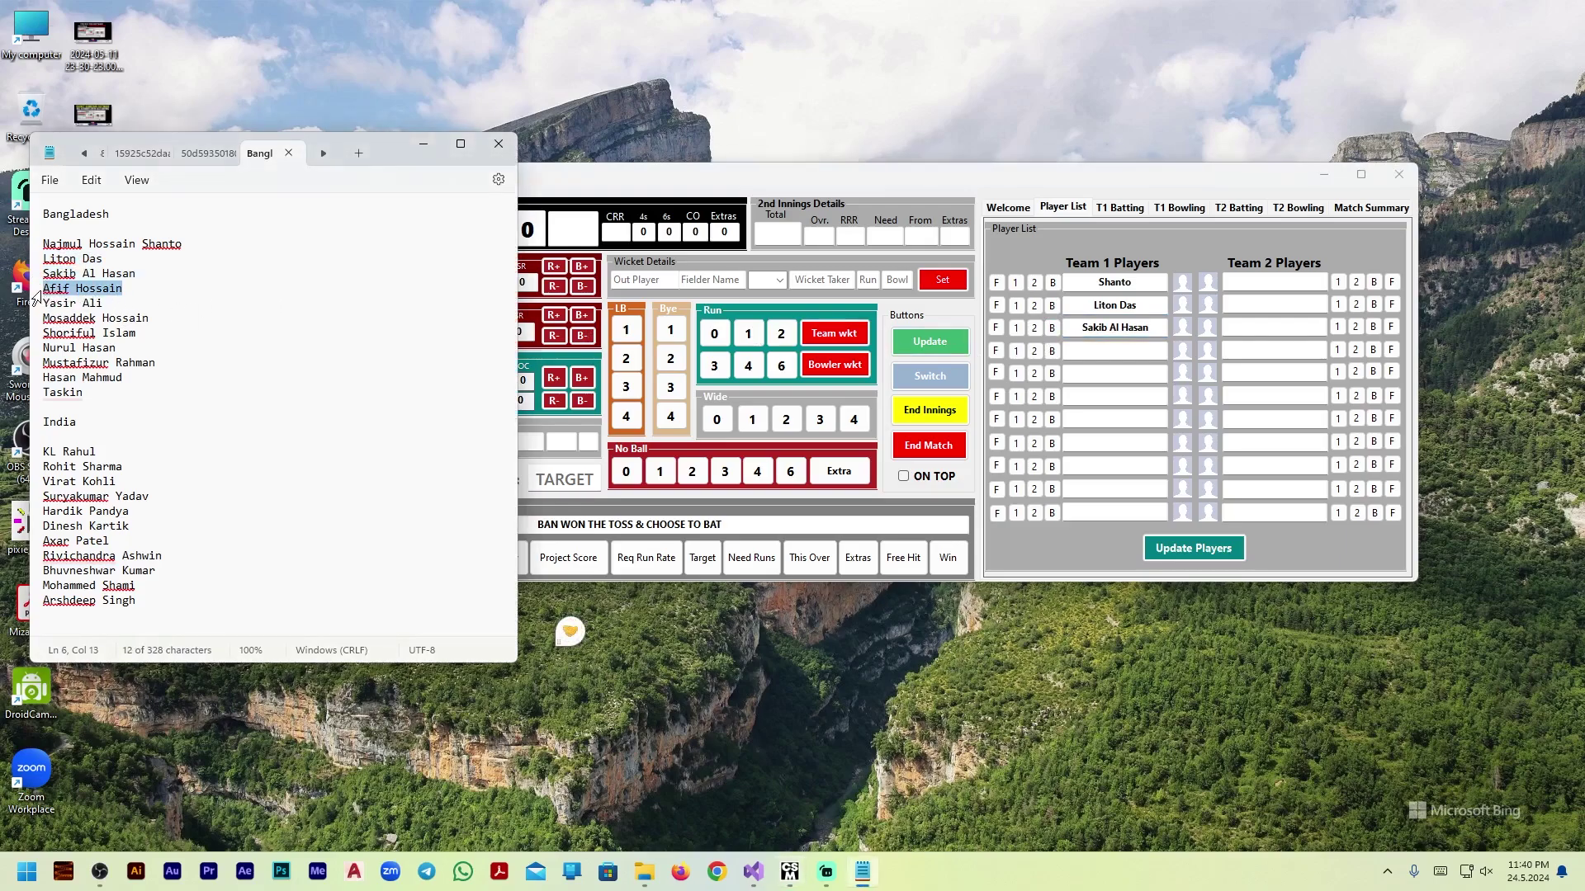
left_click(1103, 351)
key("ctrl+v")
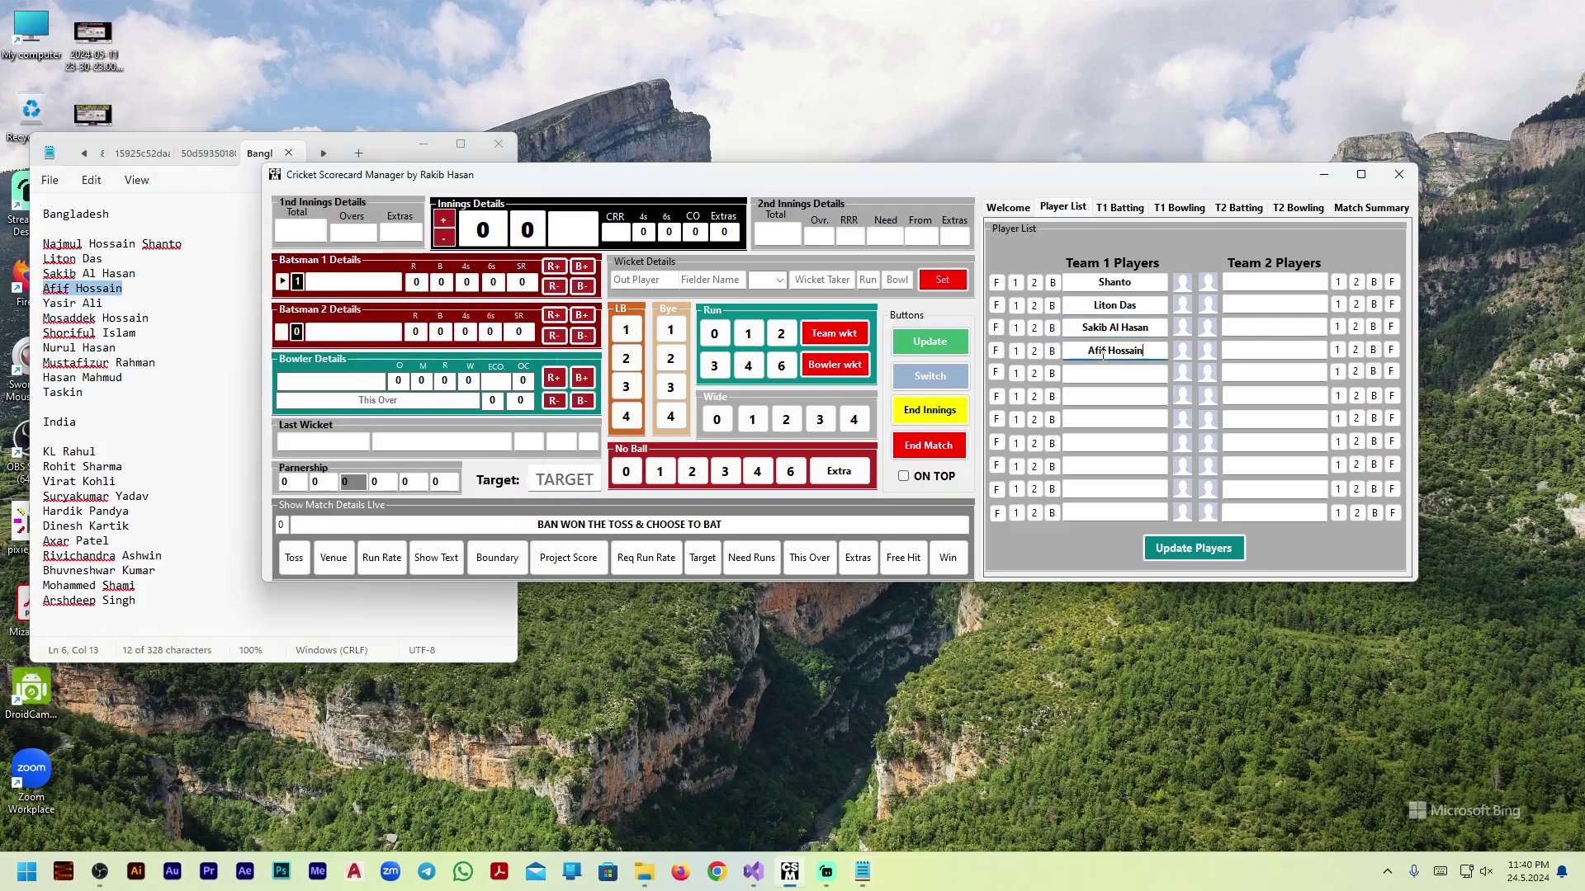
Copy Yasir Ali from the text file into the fifth Team 1 player slot
left_click(121, 304)
left_click_drag(121, 304, 36, 307)
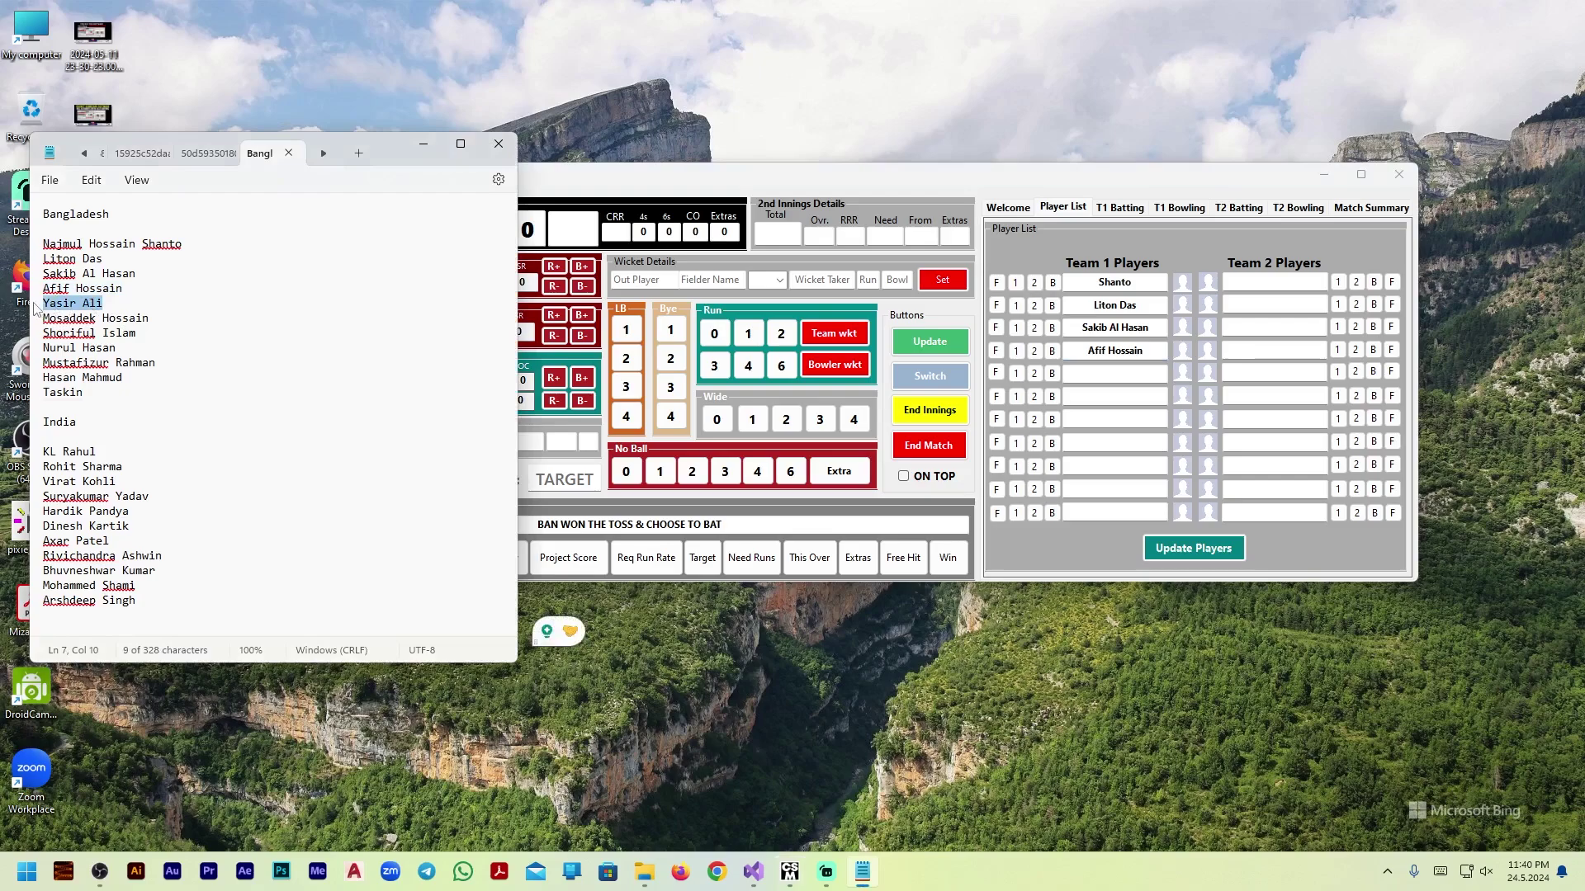
left_click(1110, 372)
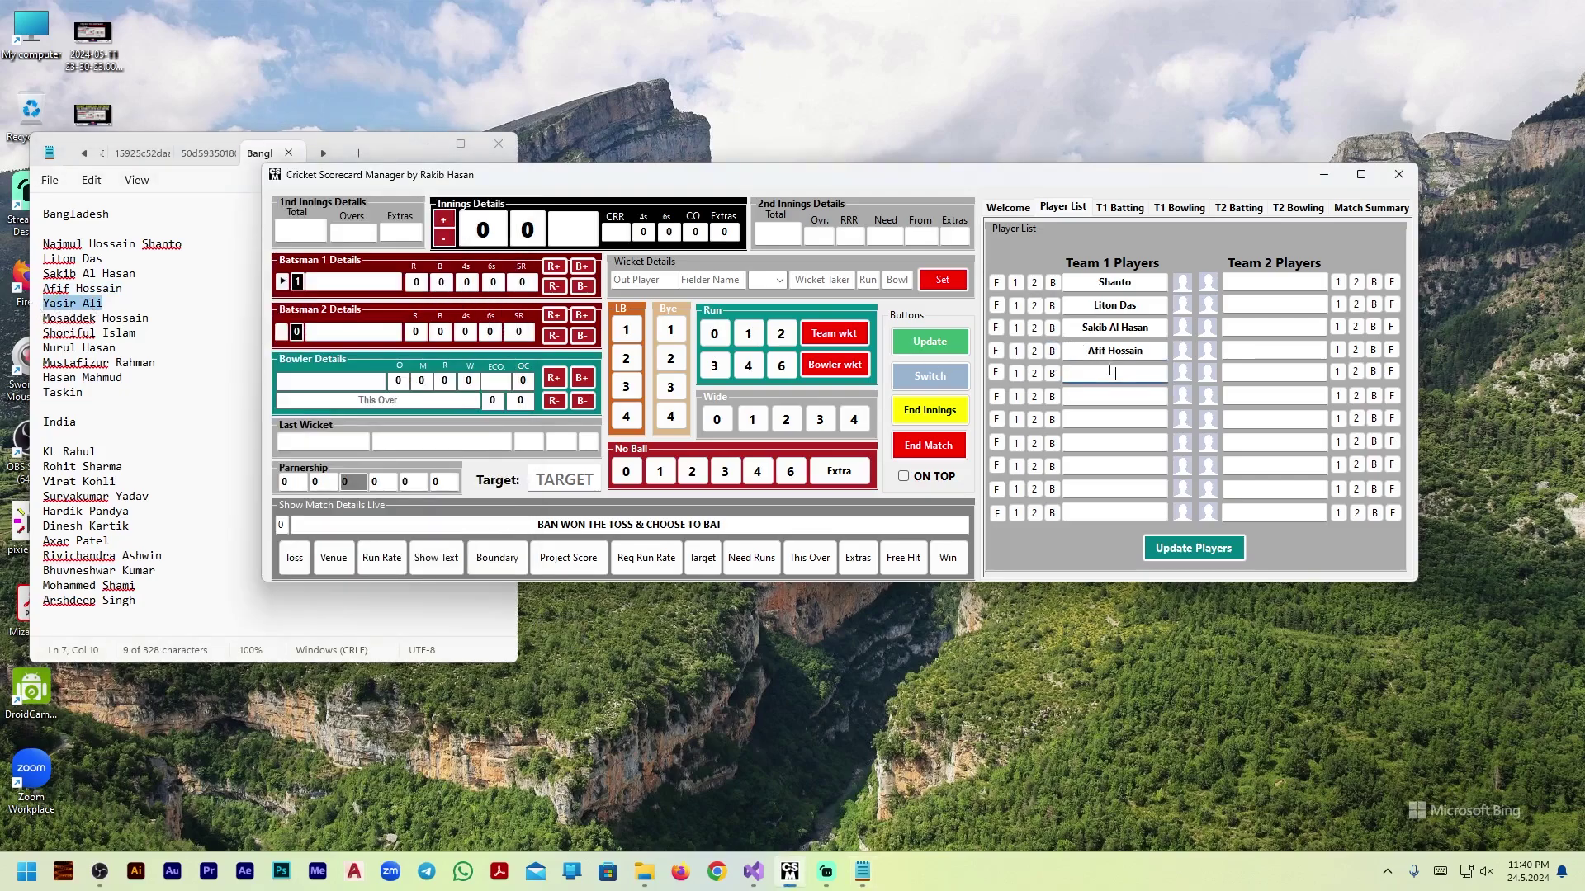
Copy Rohit Sharma and Virat Kohli from the India list into the first two Team 2 player slots
left_click(109, 449)
left_click_drag(109, 449, 25, 452)
left_click_drag(123, 467, 35, 472)
key("ctrl+c")
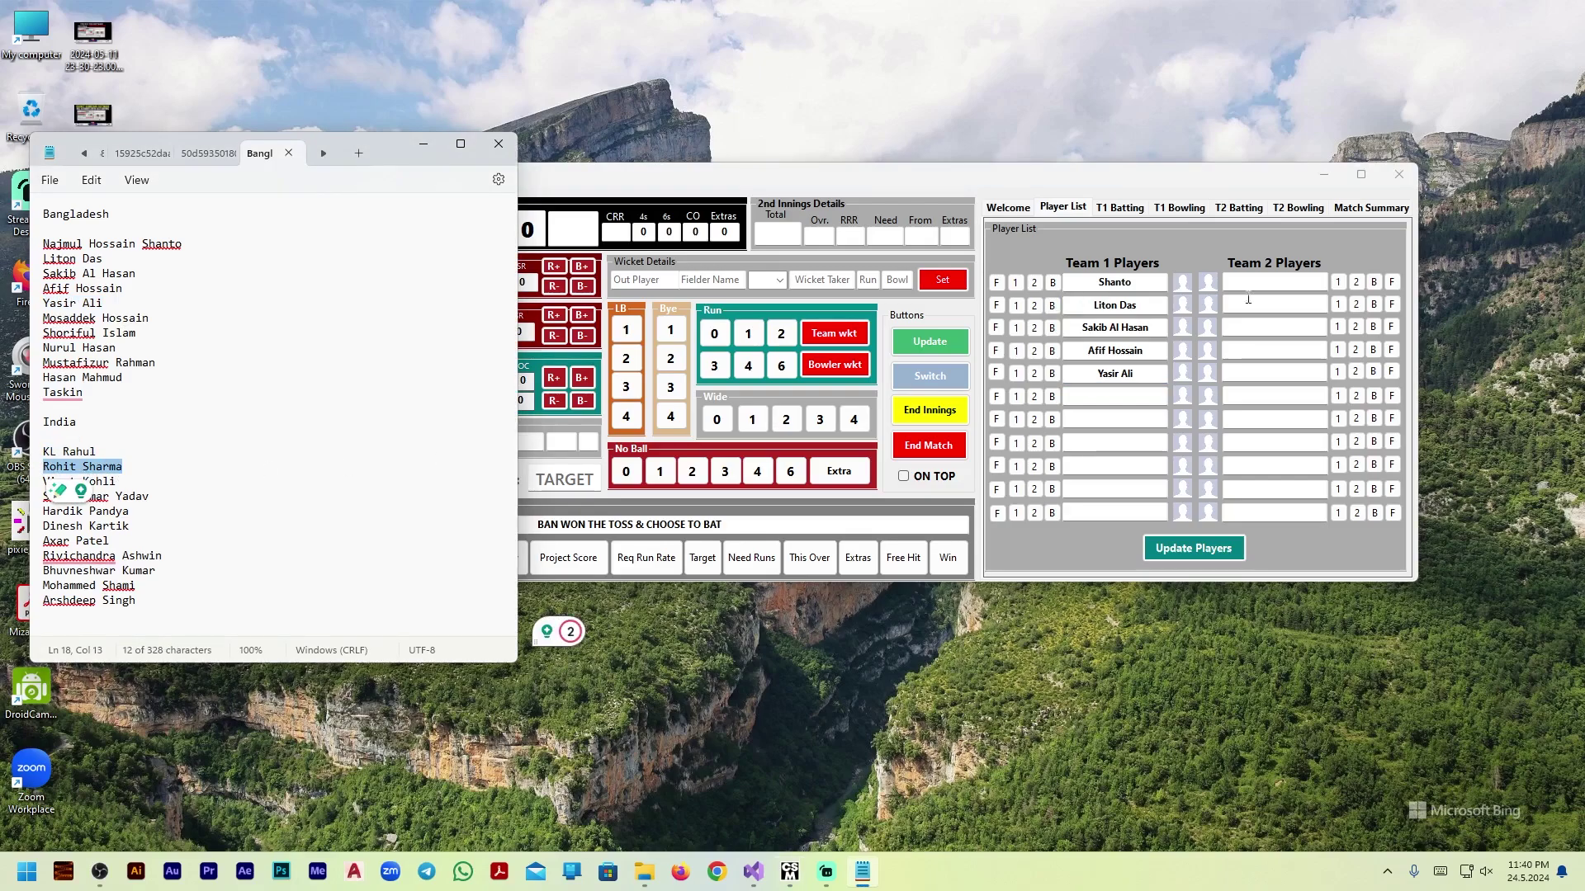
left_click(1247, 284)
key("ctrl+v")
left_click_drag(116, 482, 45, 483)
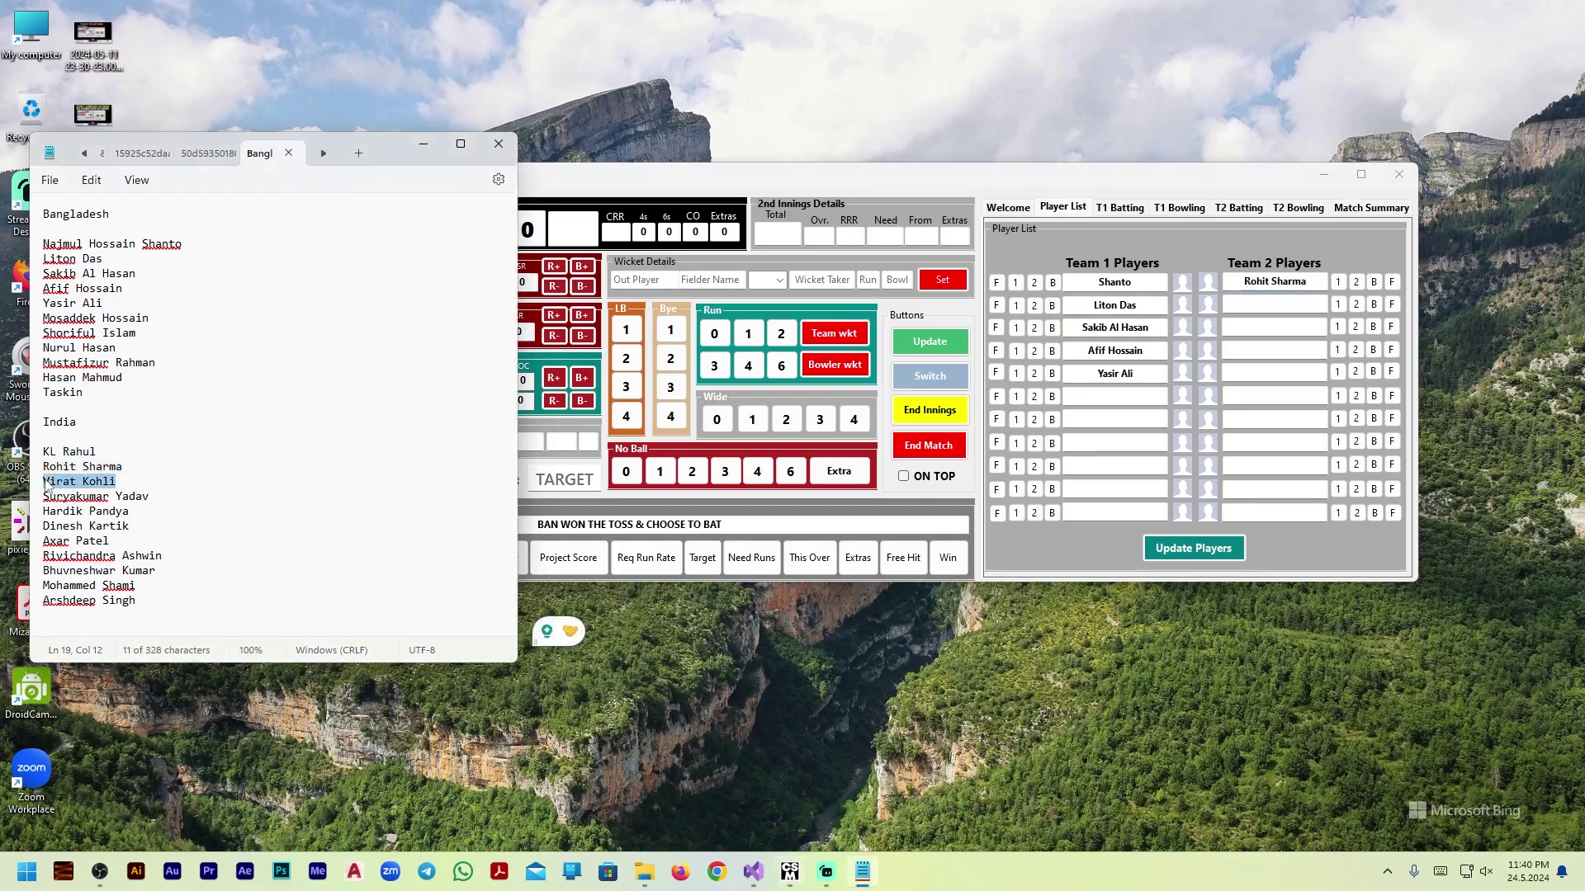
left_click(1275, 304)
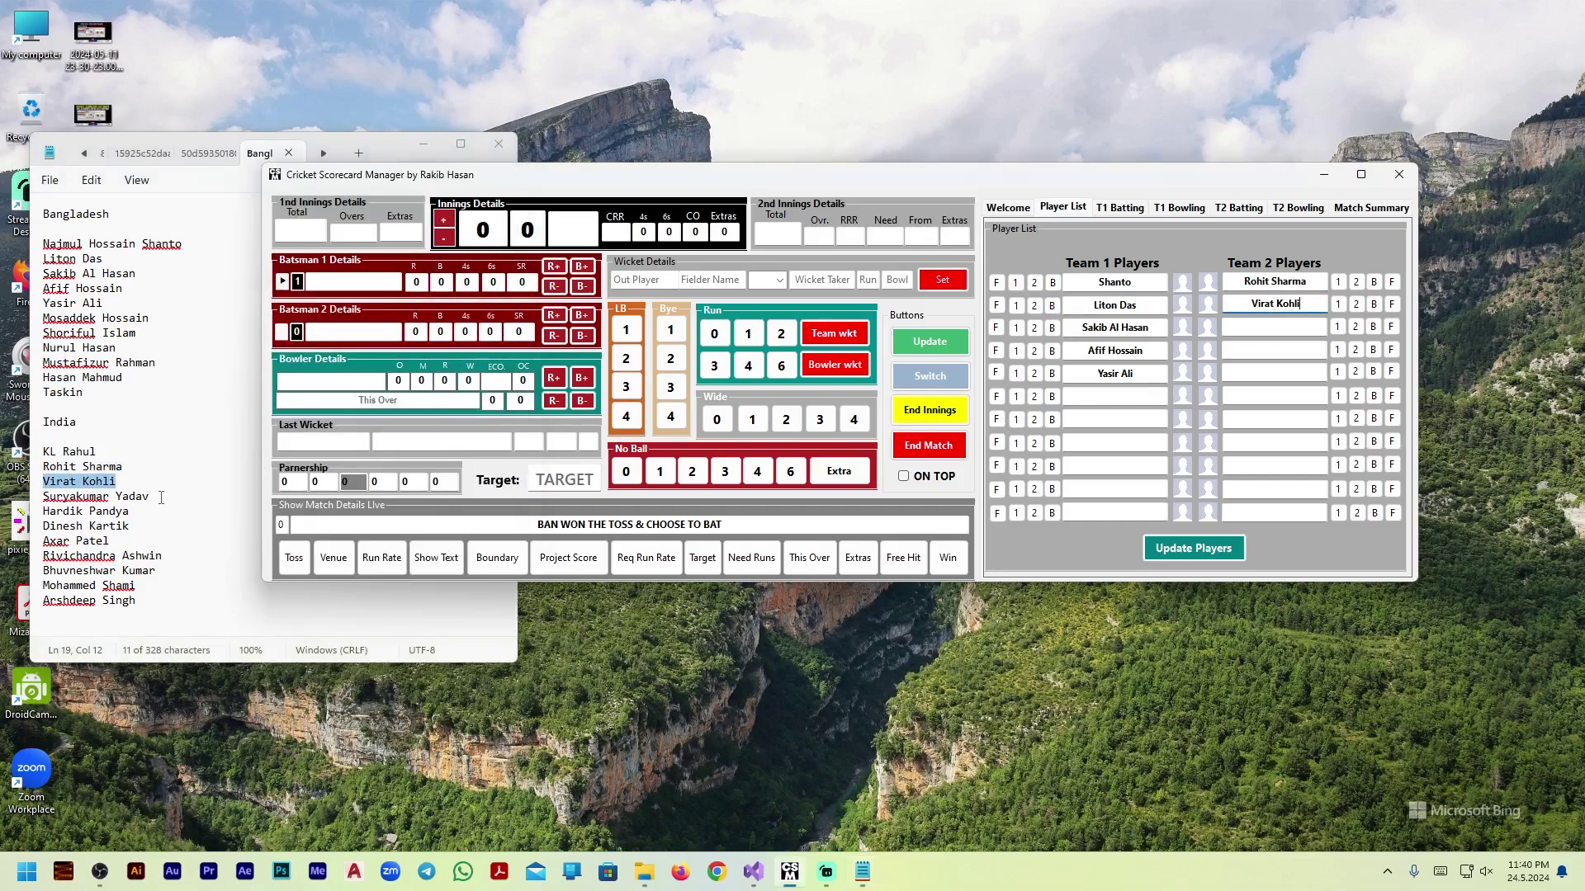
Copy Suryakumar Yadav, Hardik Pandya and Dinesh Kartik into the third to fifth Team 2 player slots, and minimize the text file
left_click_drag(161, 498, 35, 505)
key("ctrl+c")
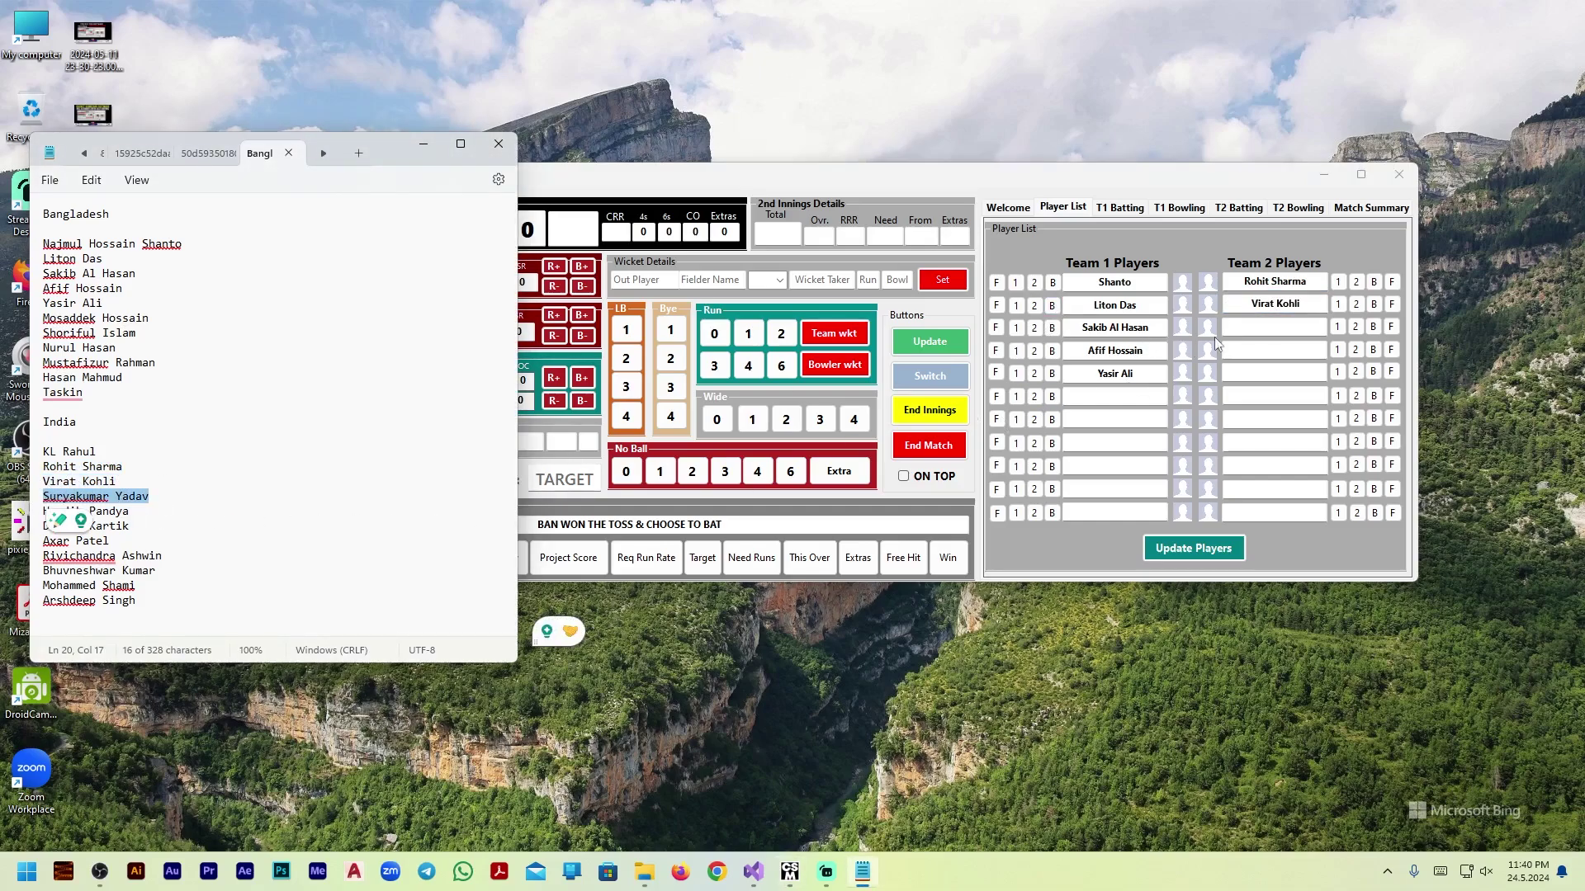
left_click(1276, 327)
key("ctrl+v")
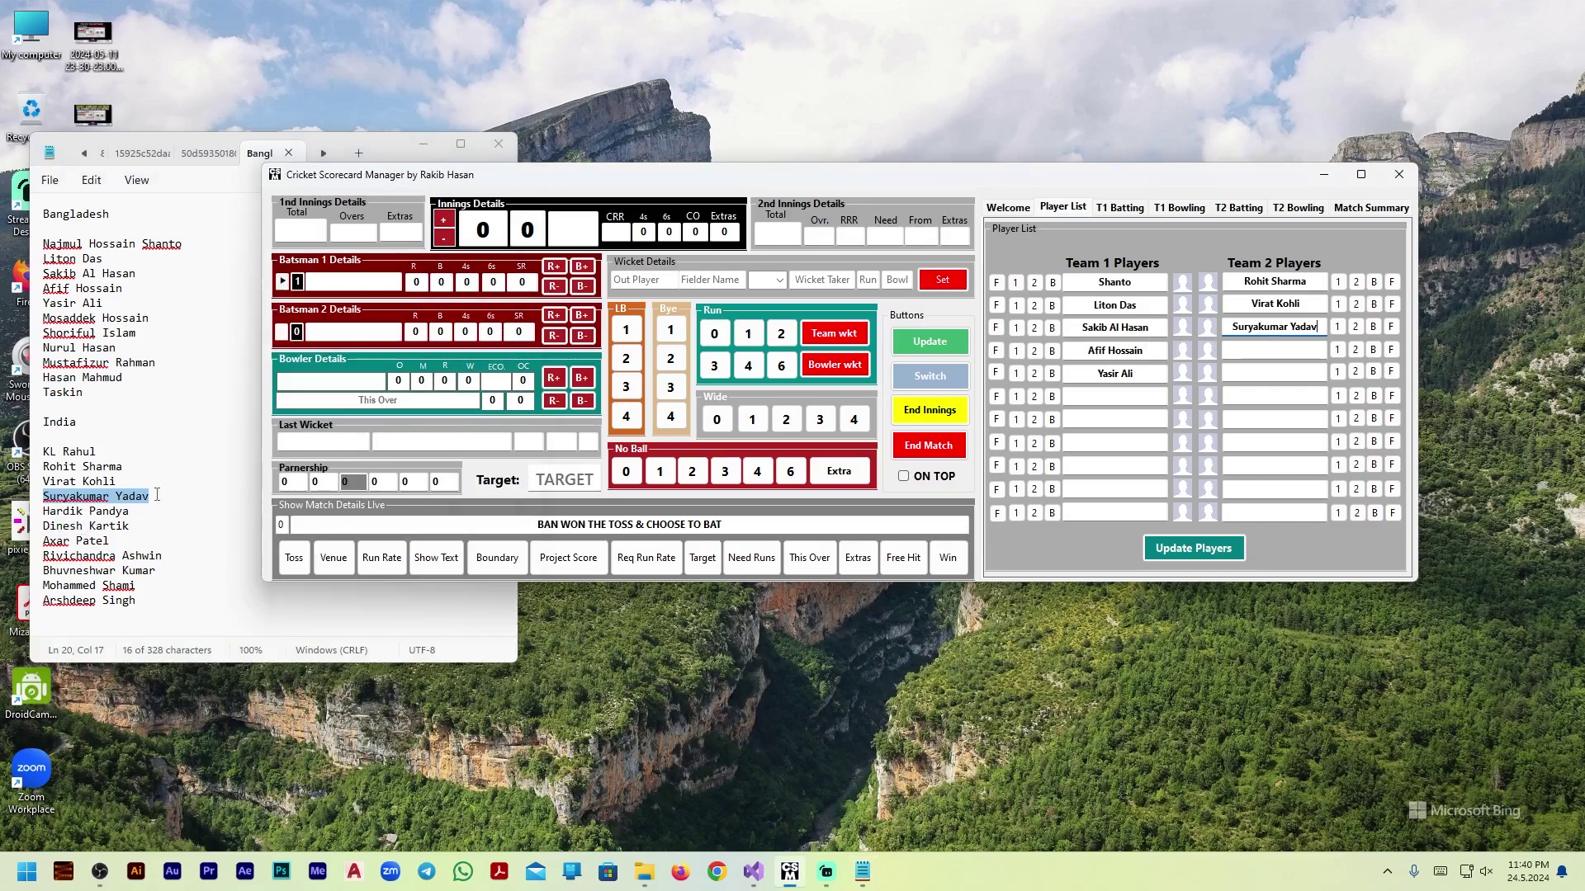
left_click_drag(130, 514, 41, 520)
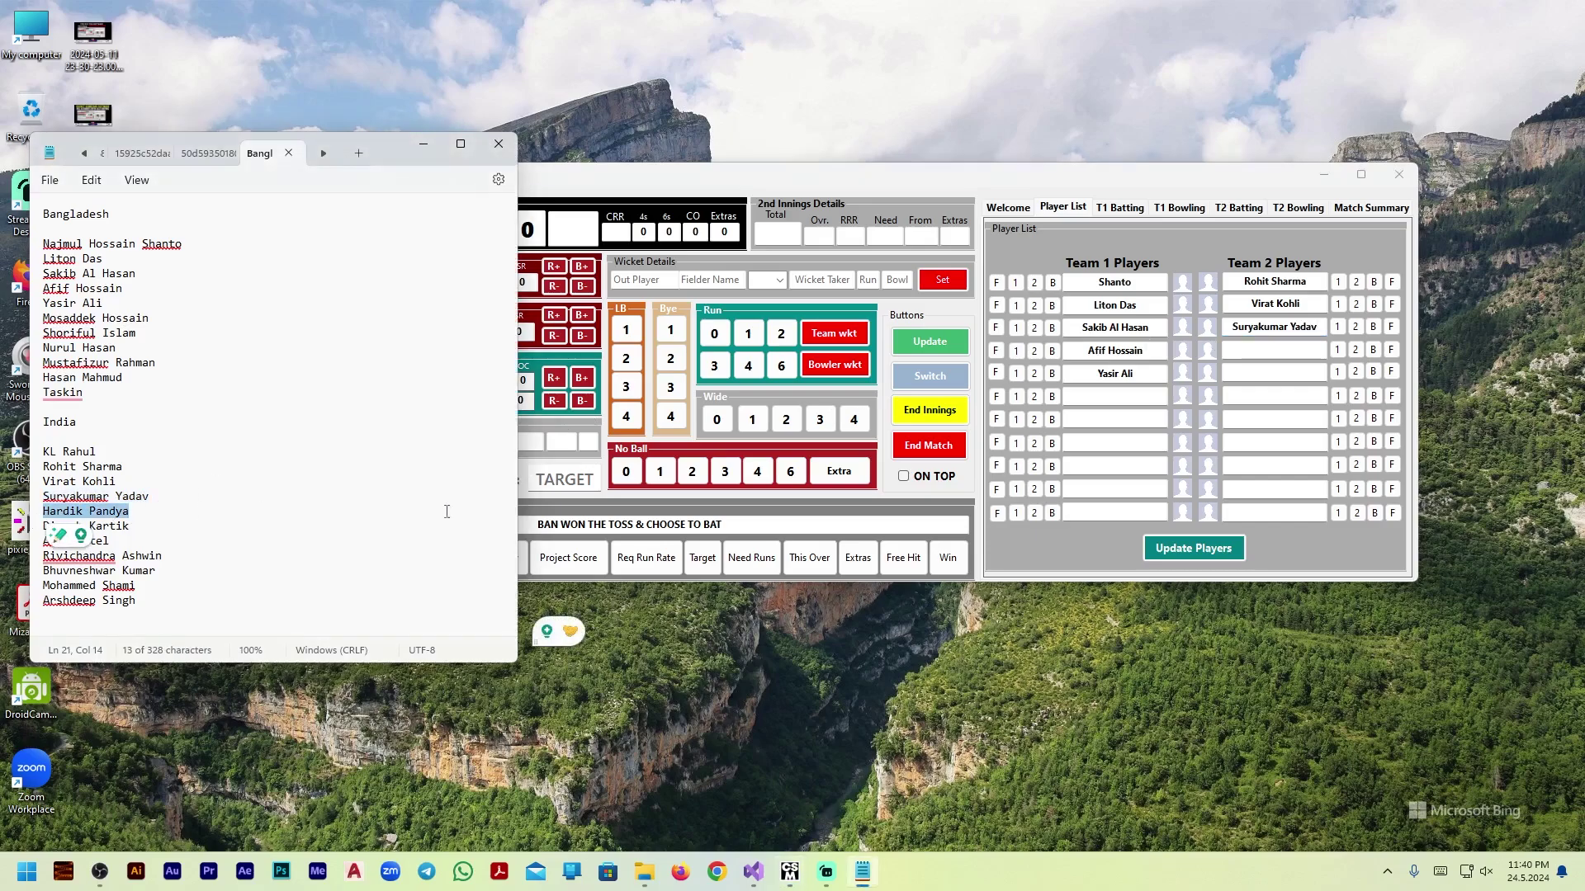
left_click(1256, 350)
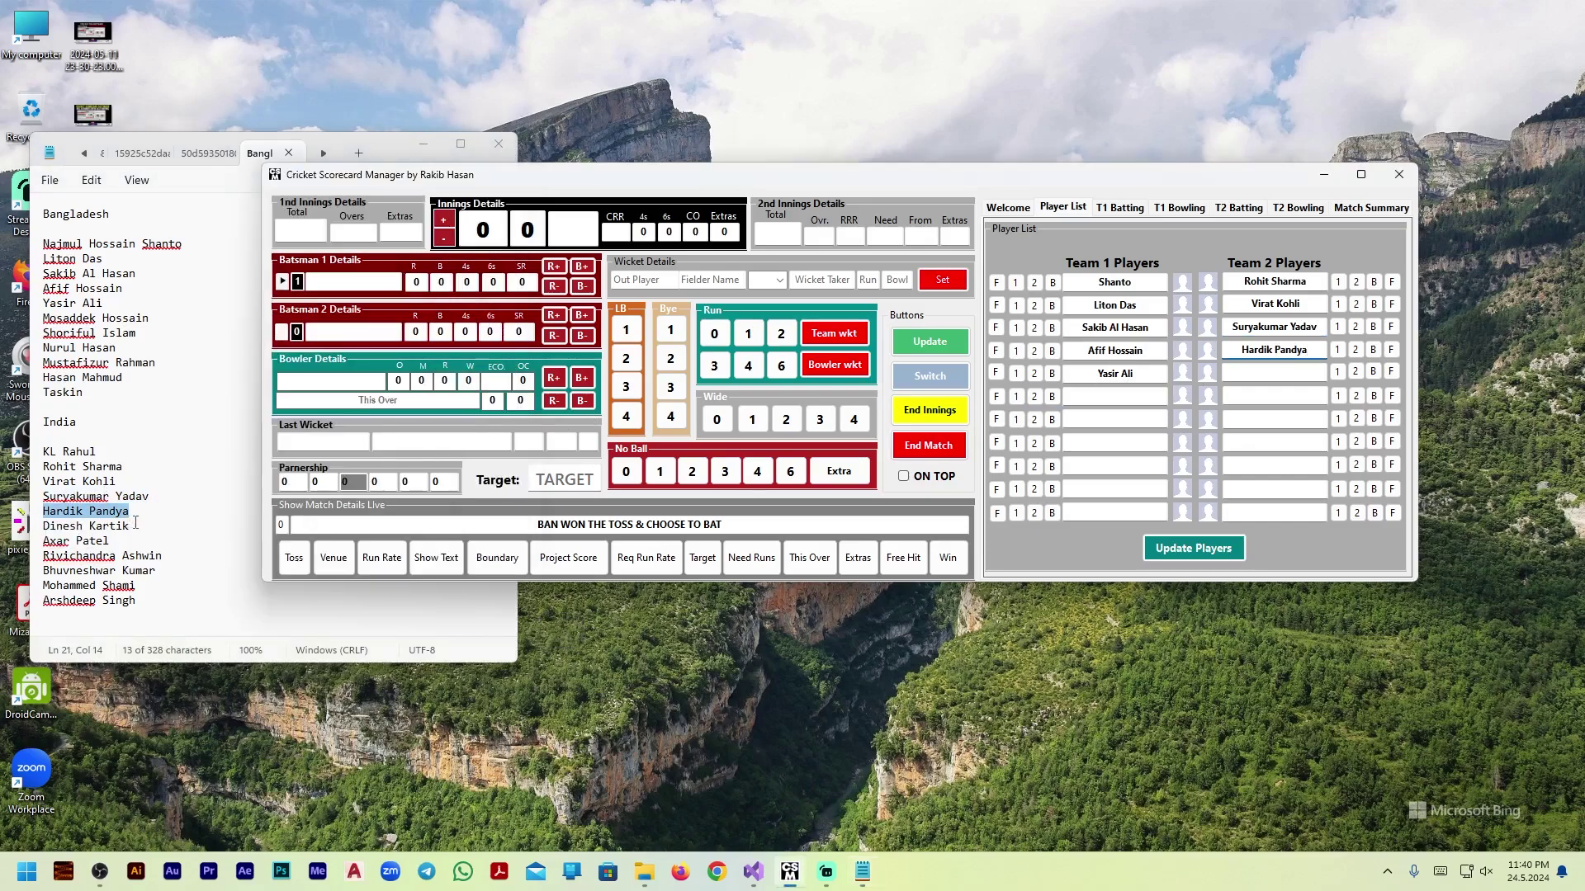
left_click_drag(135, 524, 116, 533)
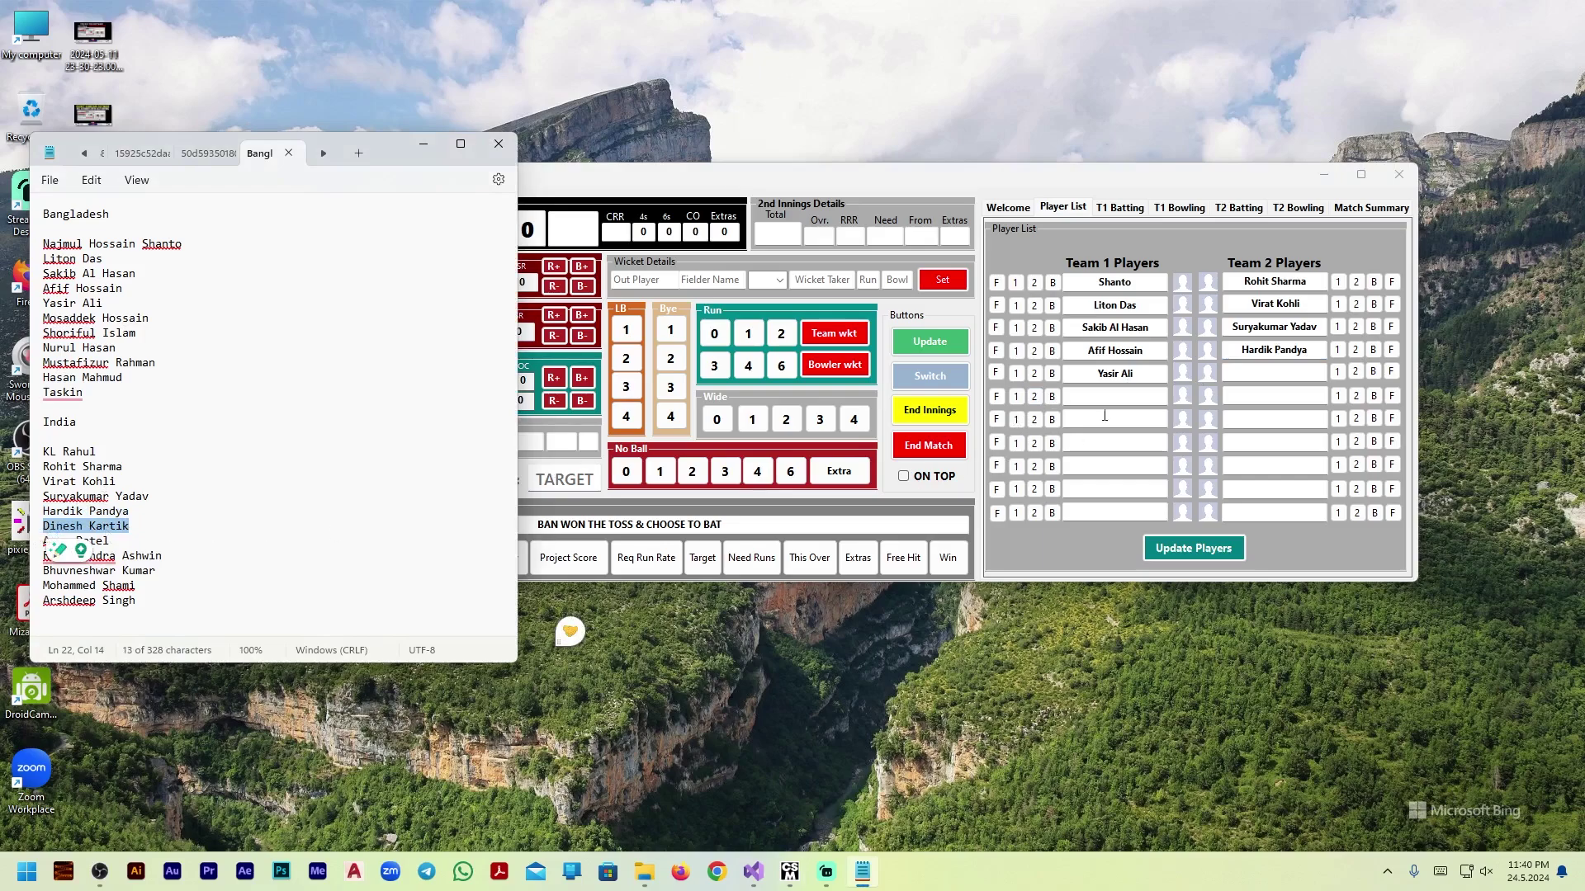
left_click(1266, 371)
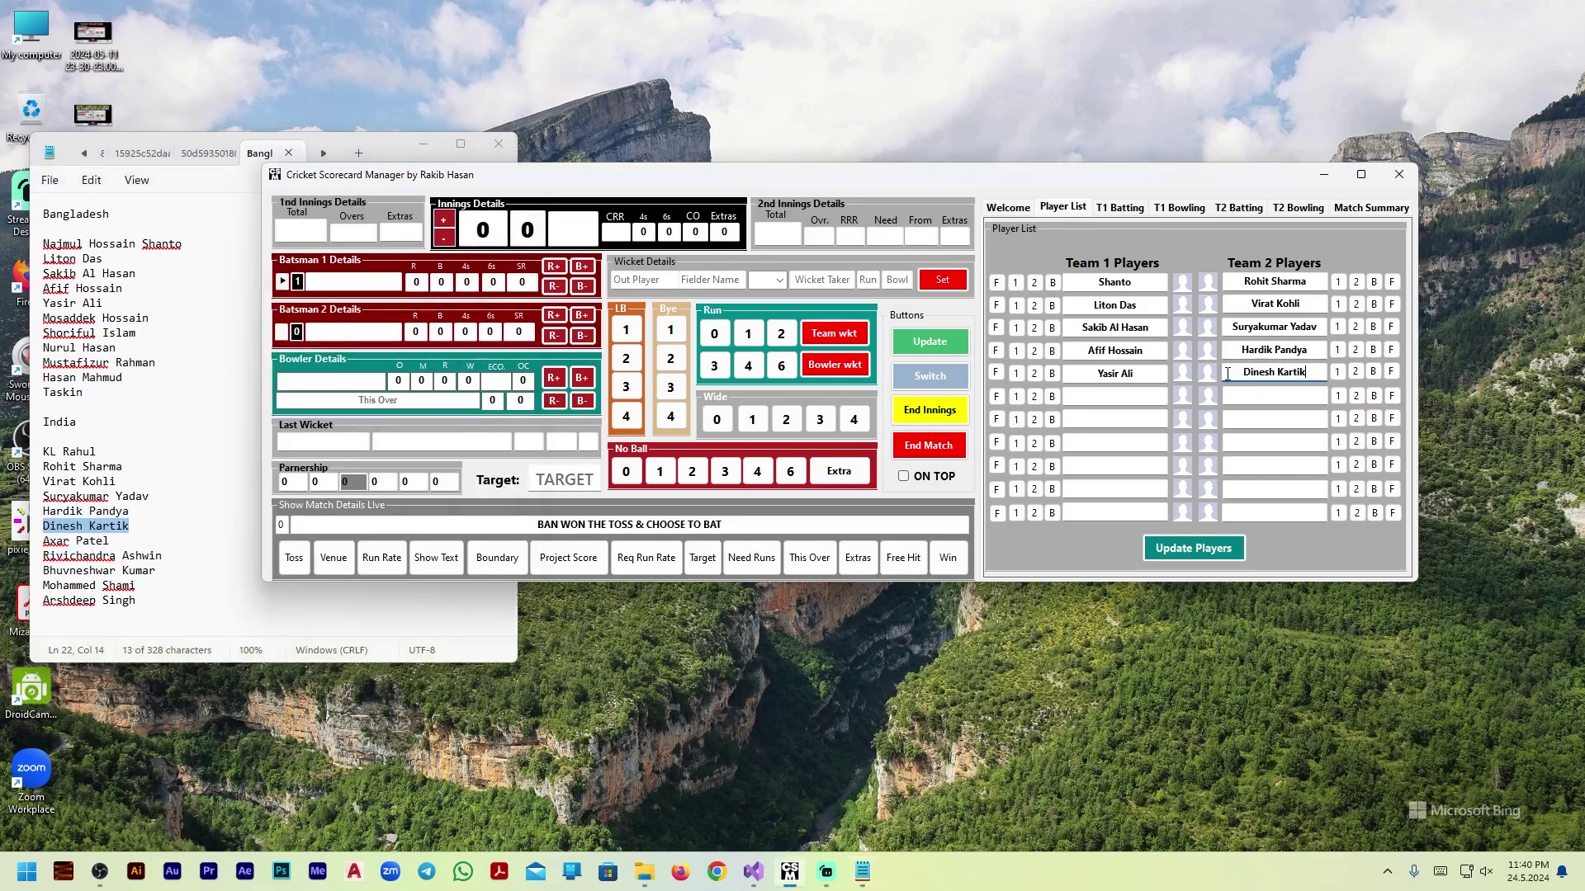
left_click(428, 146)
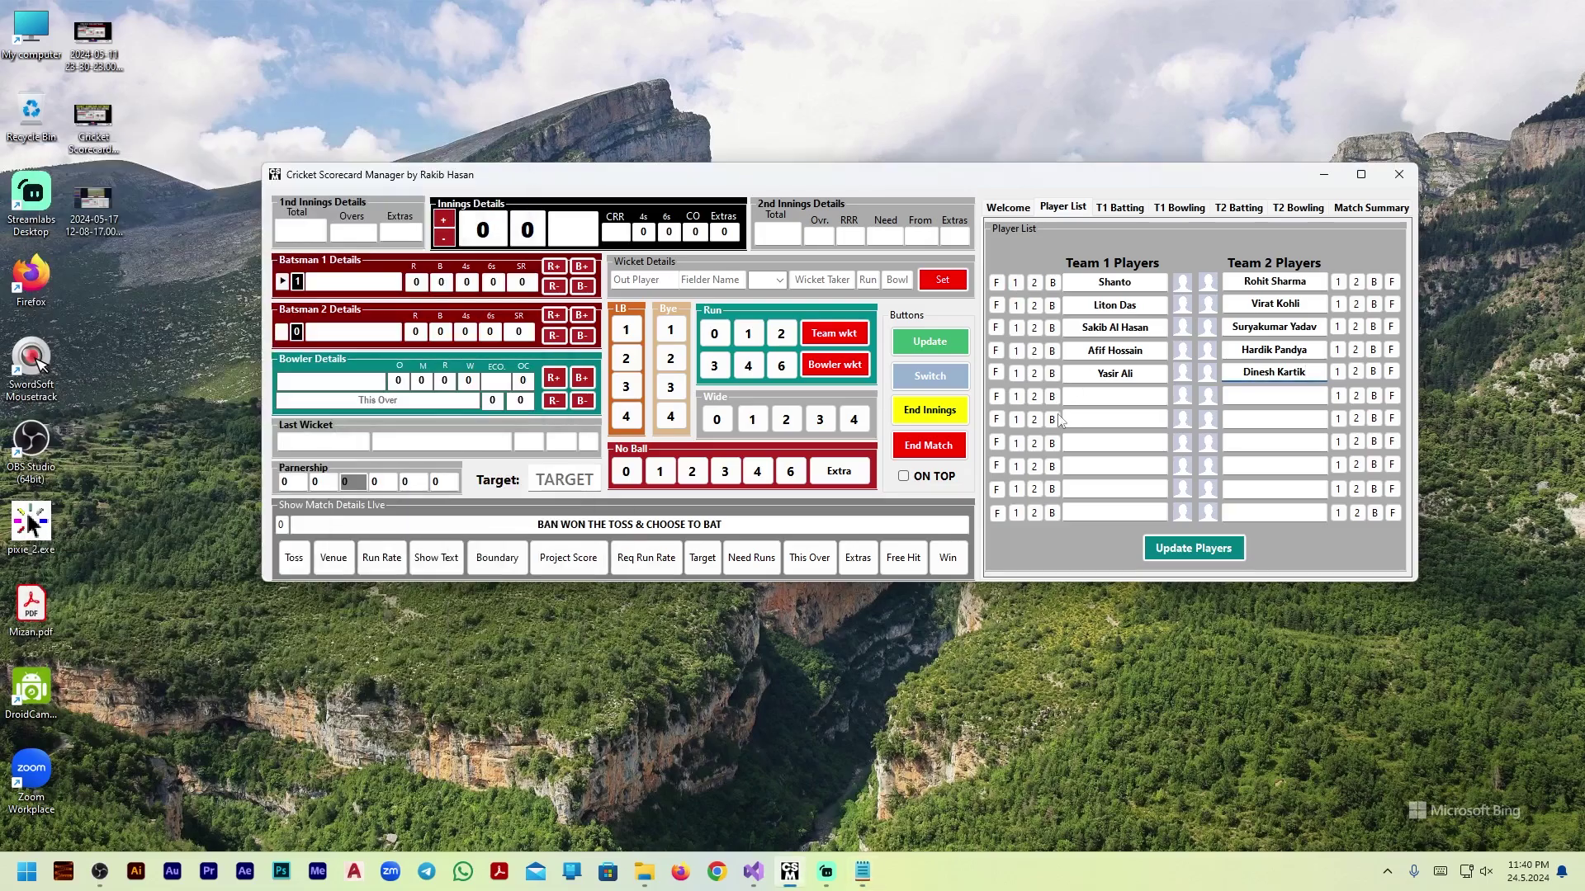
Assign photos from the Bangladesh folder: licensed-image (11).jpeg to Shanto and licensed-image (12).jpeg to Liton Das
left_click(1183, 284)
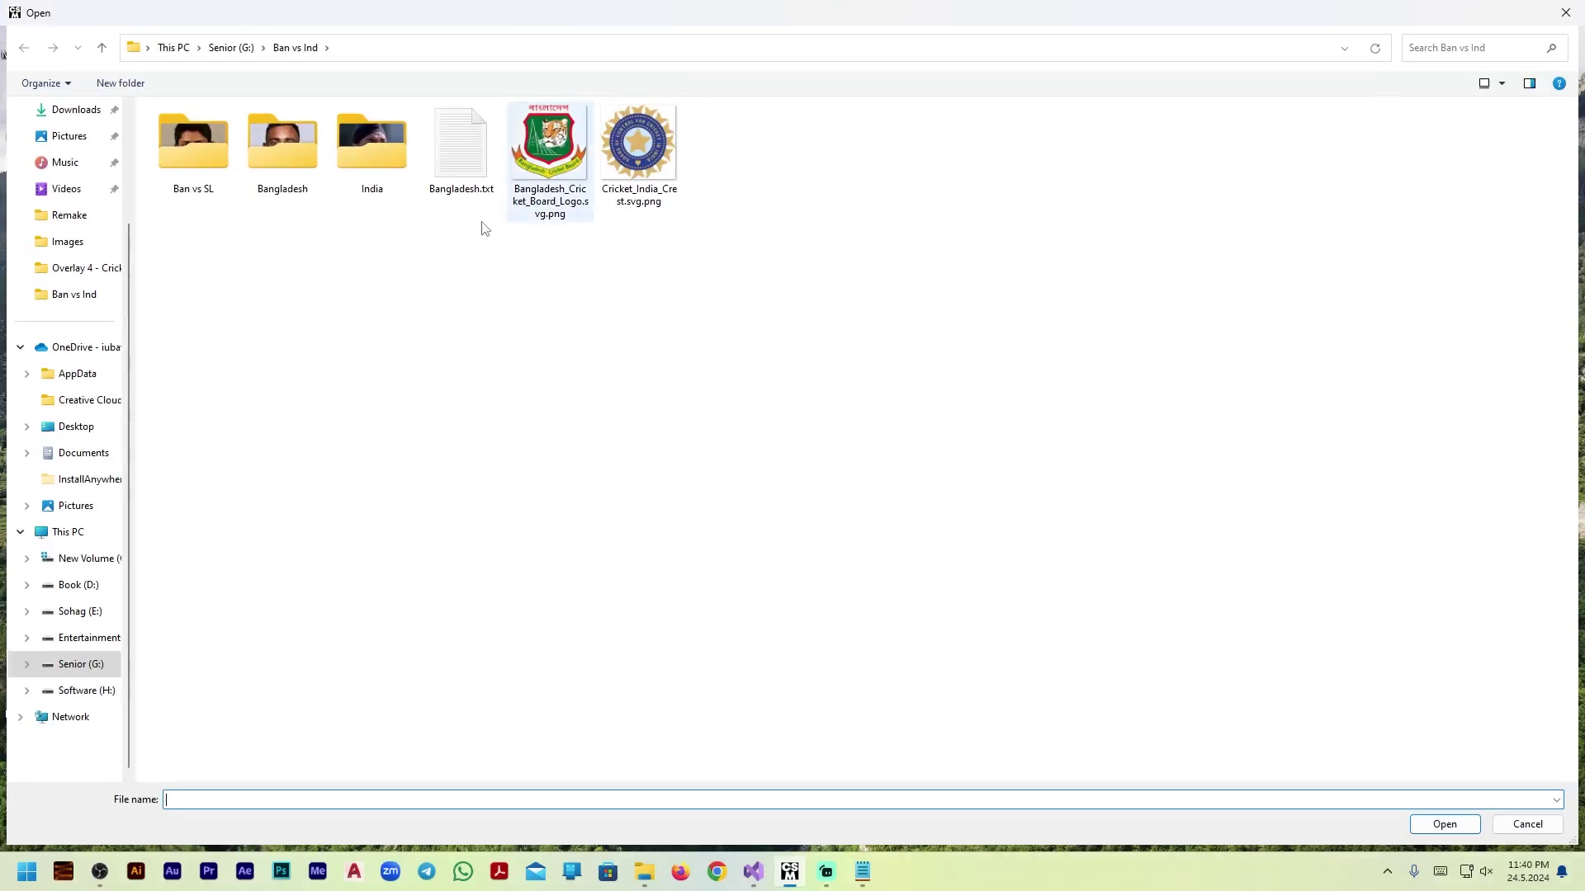
double_click(282, 147)
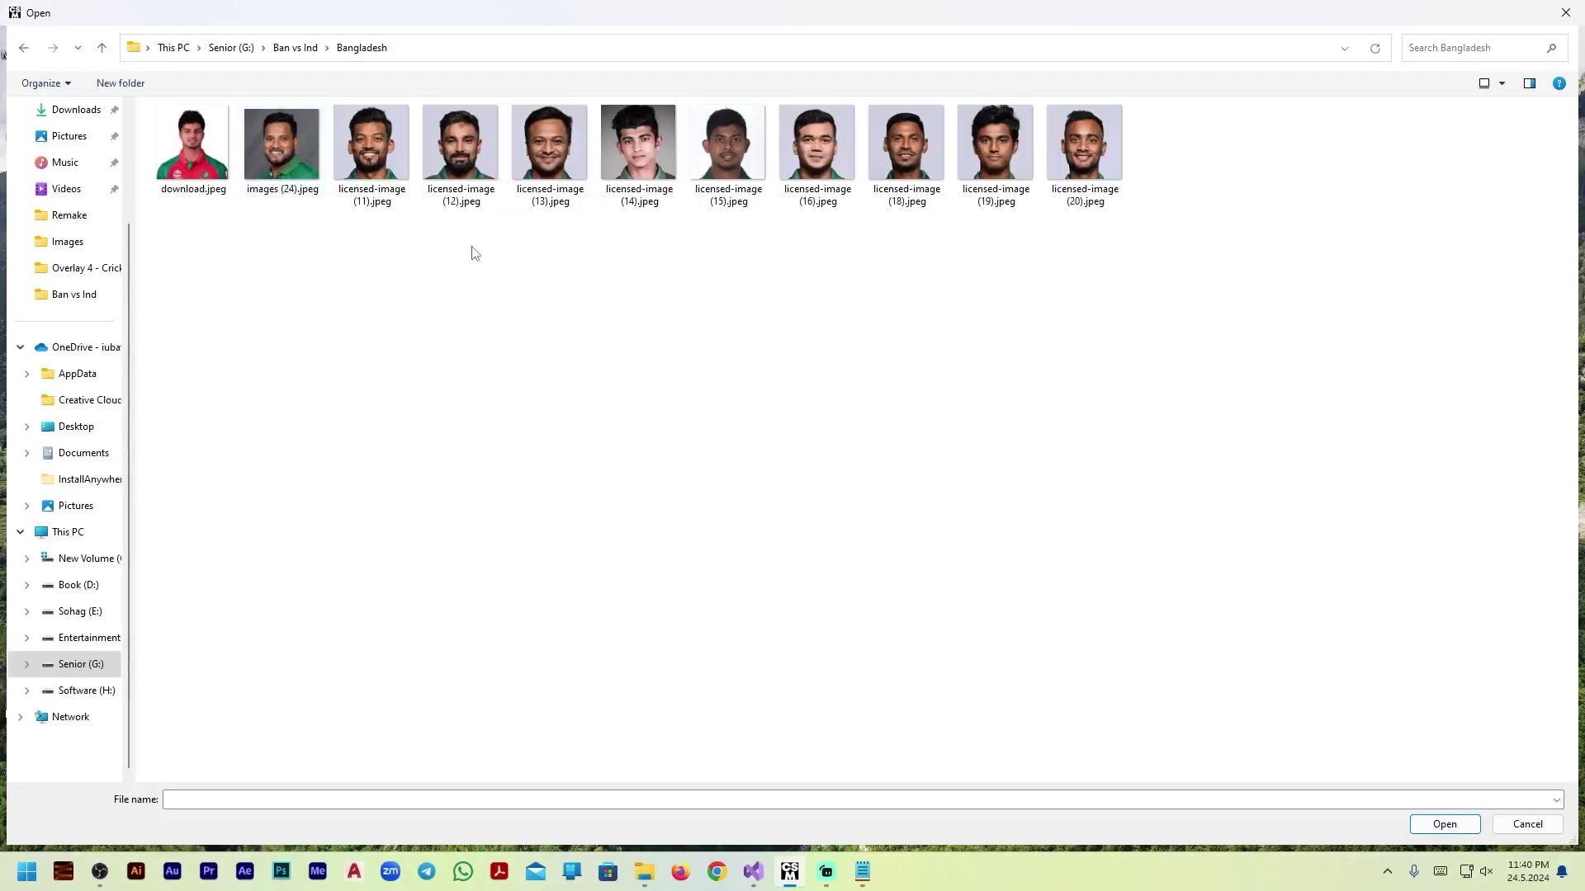
double_click(372, 143)
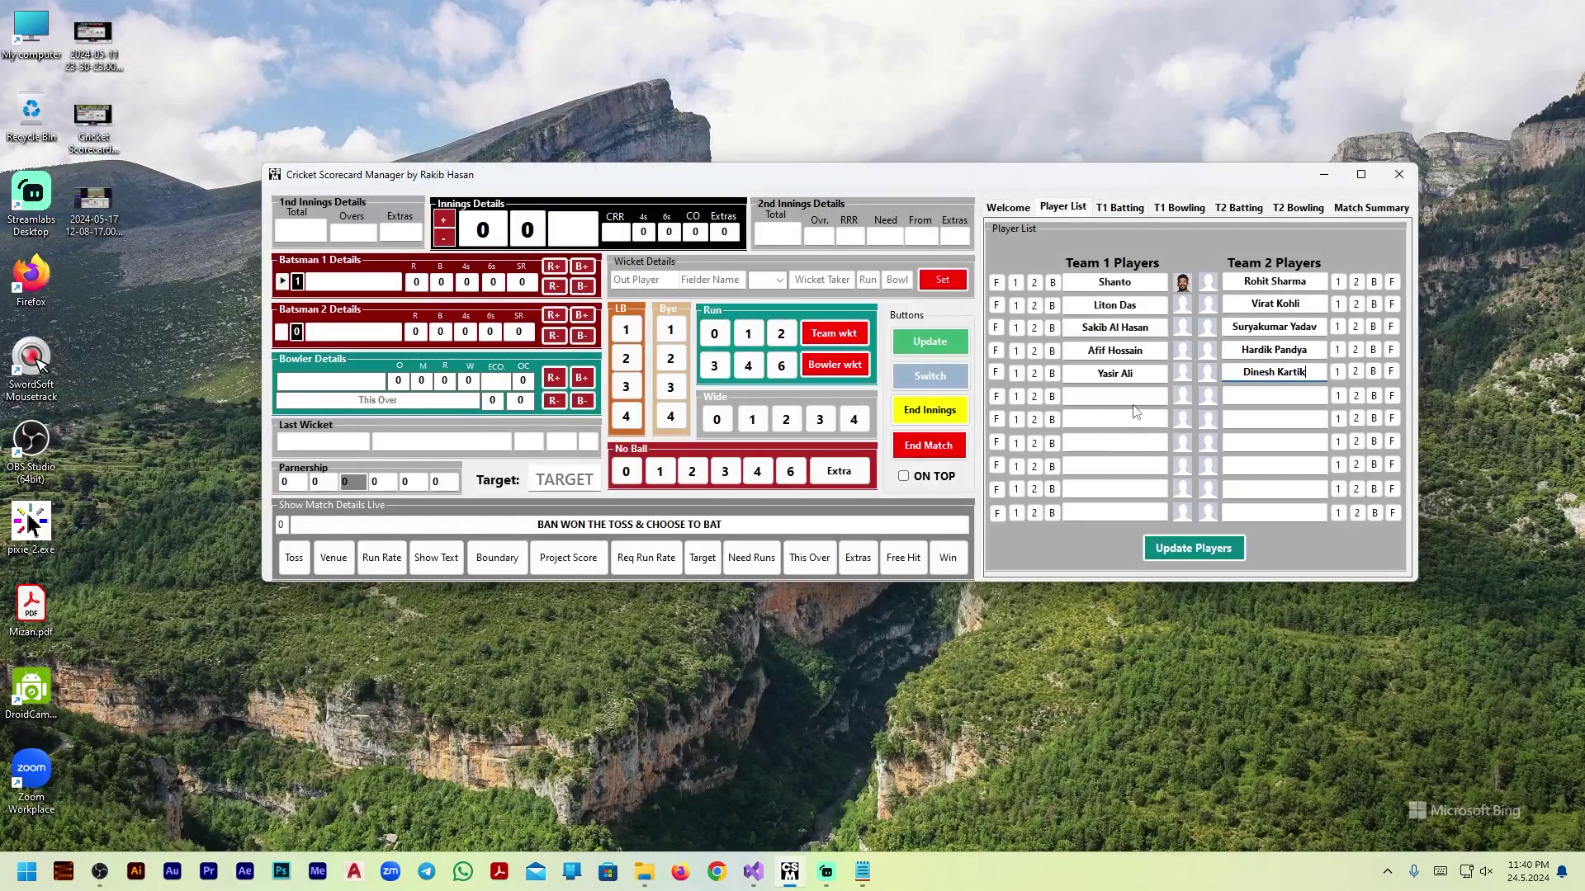
left_click(1180, 310)
double_click(459, 143)
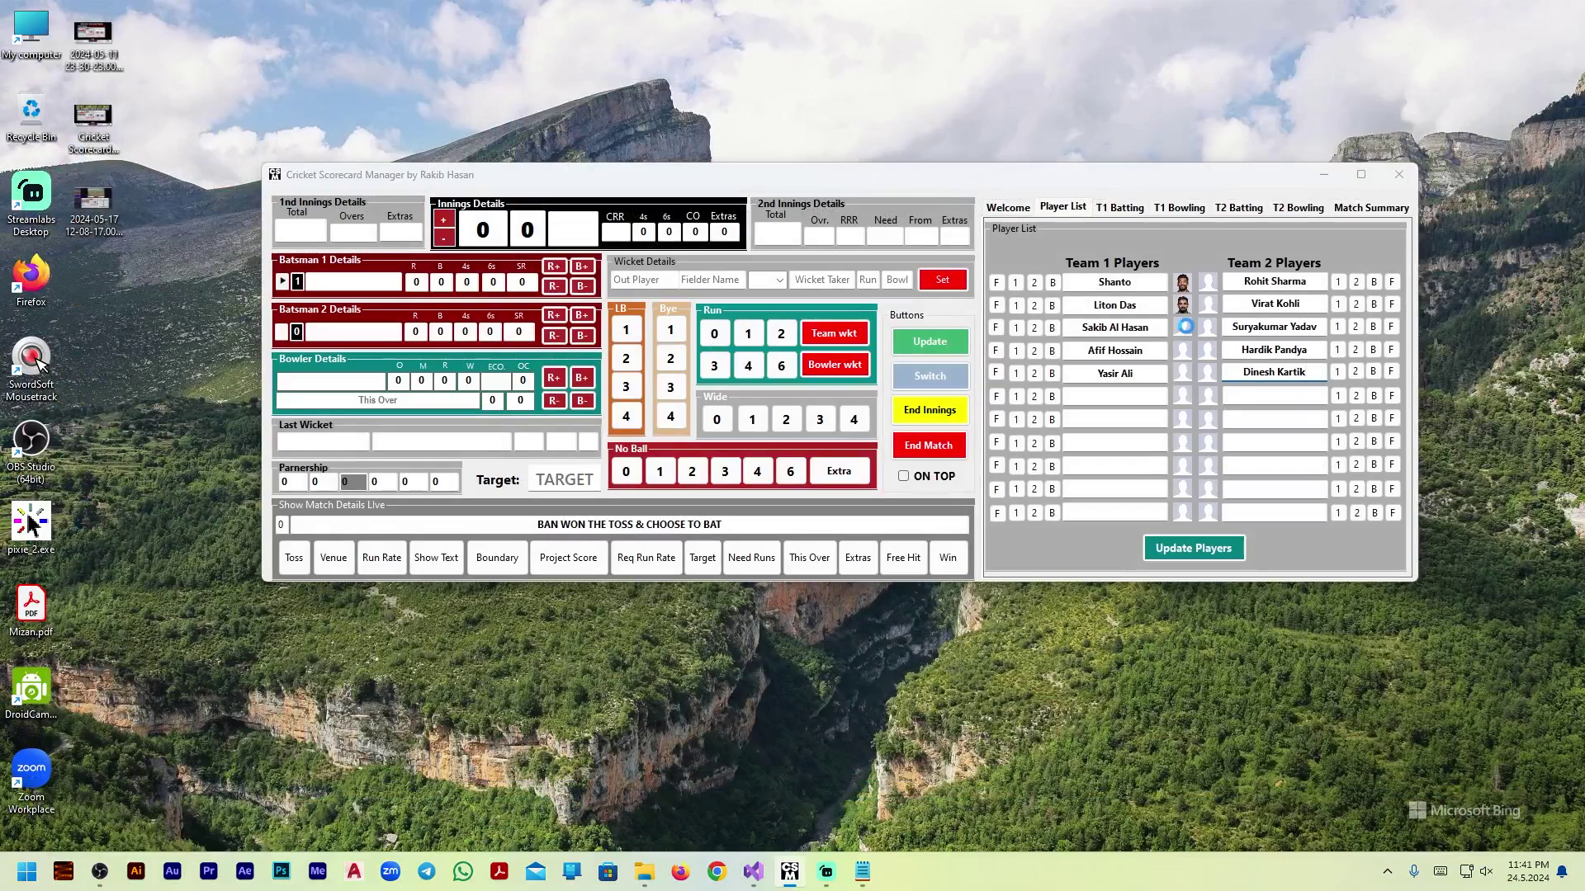
Assign licensed-image (13).jpeg to Sakib Al Hasan, licensed-image (14).jpeg to Afif Hossain and images (24).jpeg to Yasir Ali
left_click(1182, 327)
double_click(549, 157)
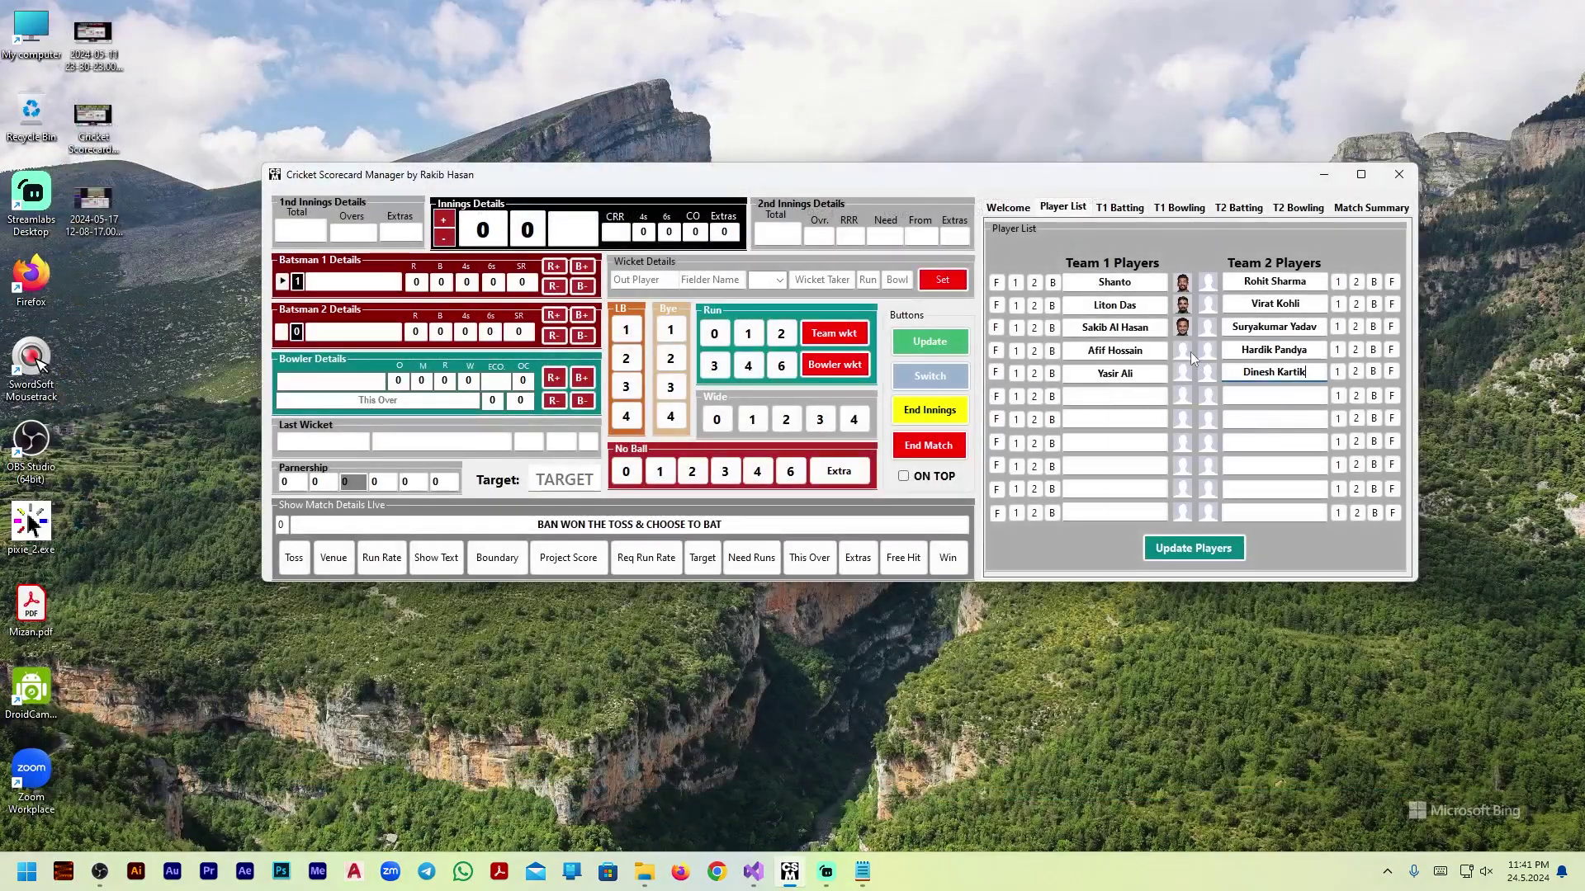
left_click(1182, 354)
double_click(641, 157)
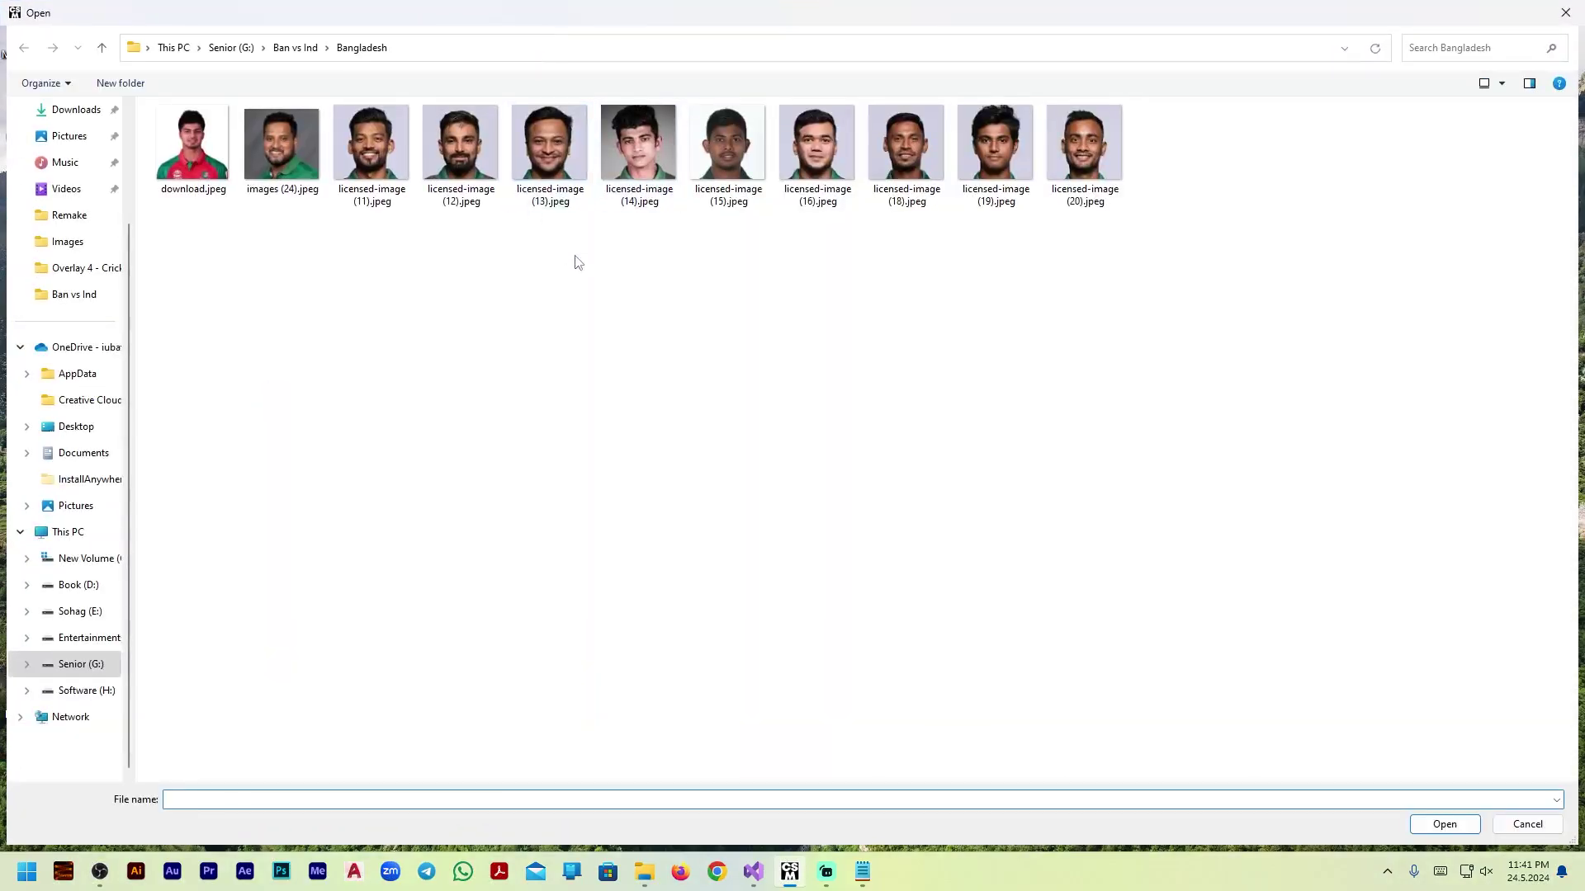
double_click(282, 144)
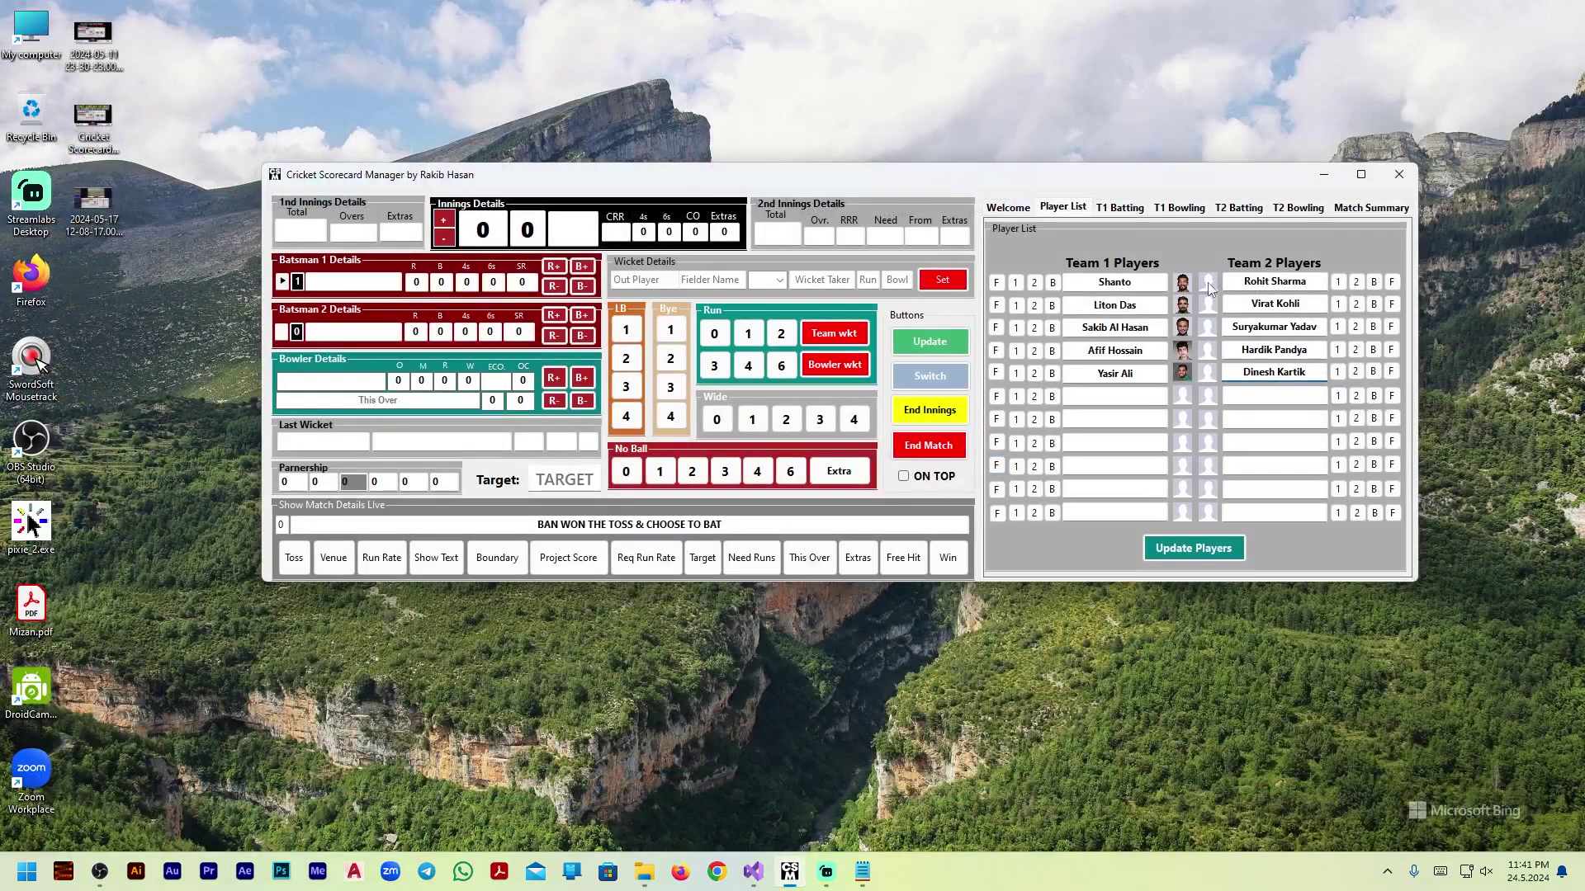
Assign photos from the India folder: licensed-image (2).jpeg to Rohit Sharma and licensed-image (3).jpeg to Virat Kohli
left_click(1208, 285)
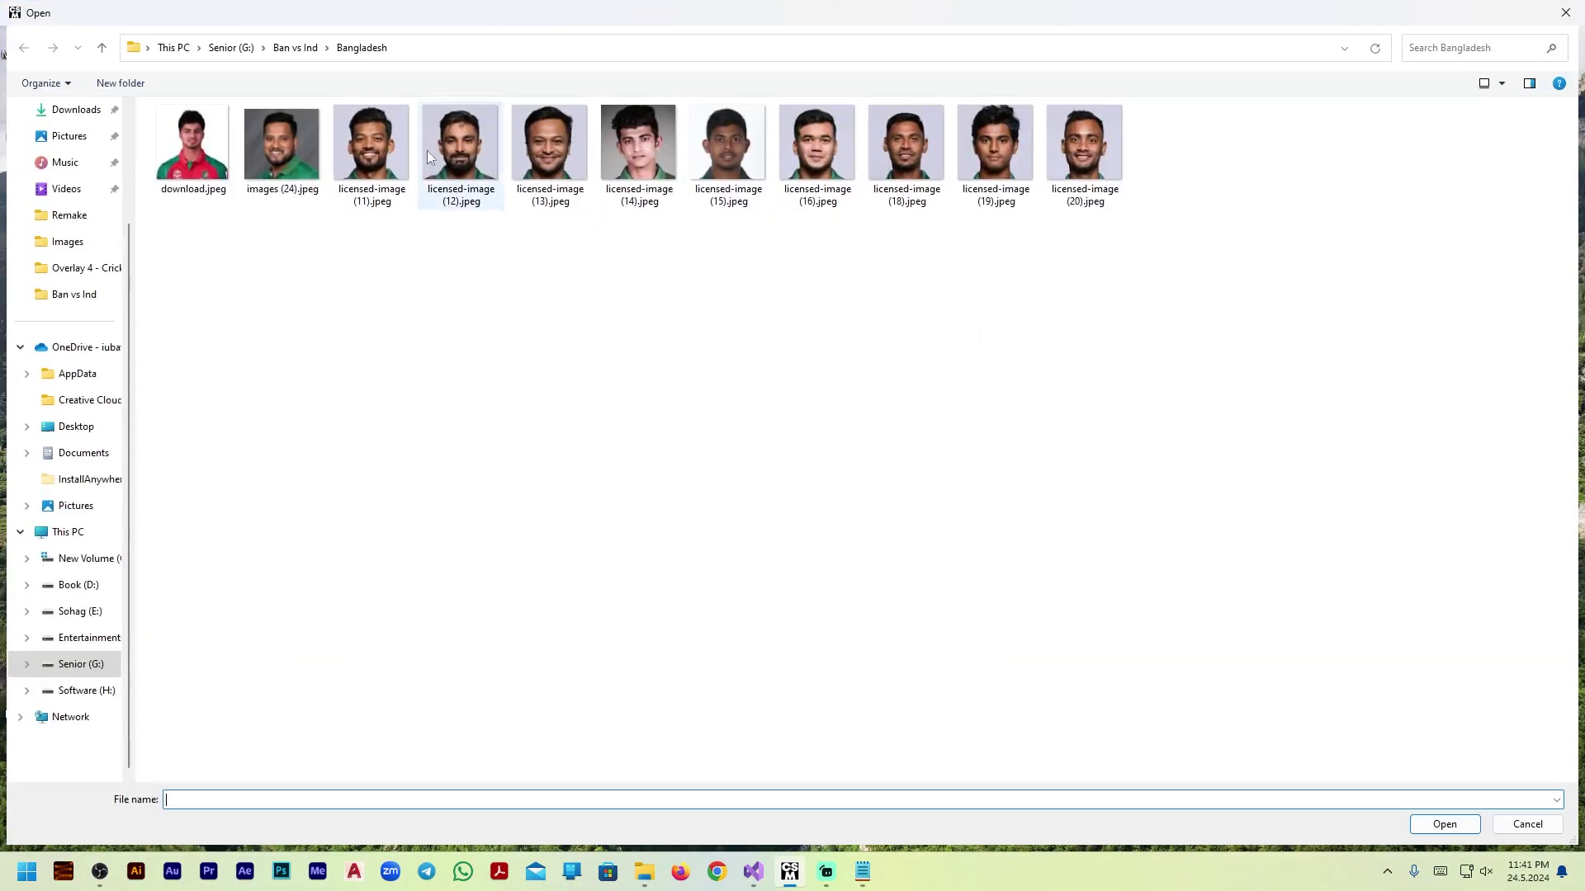
left_click(301, 50)
double_click(368, 142)
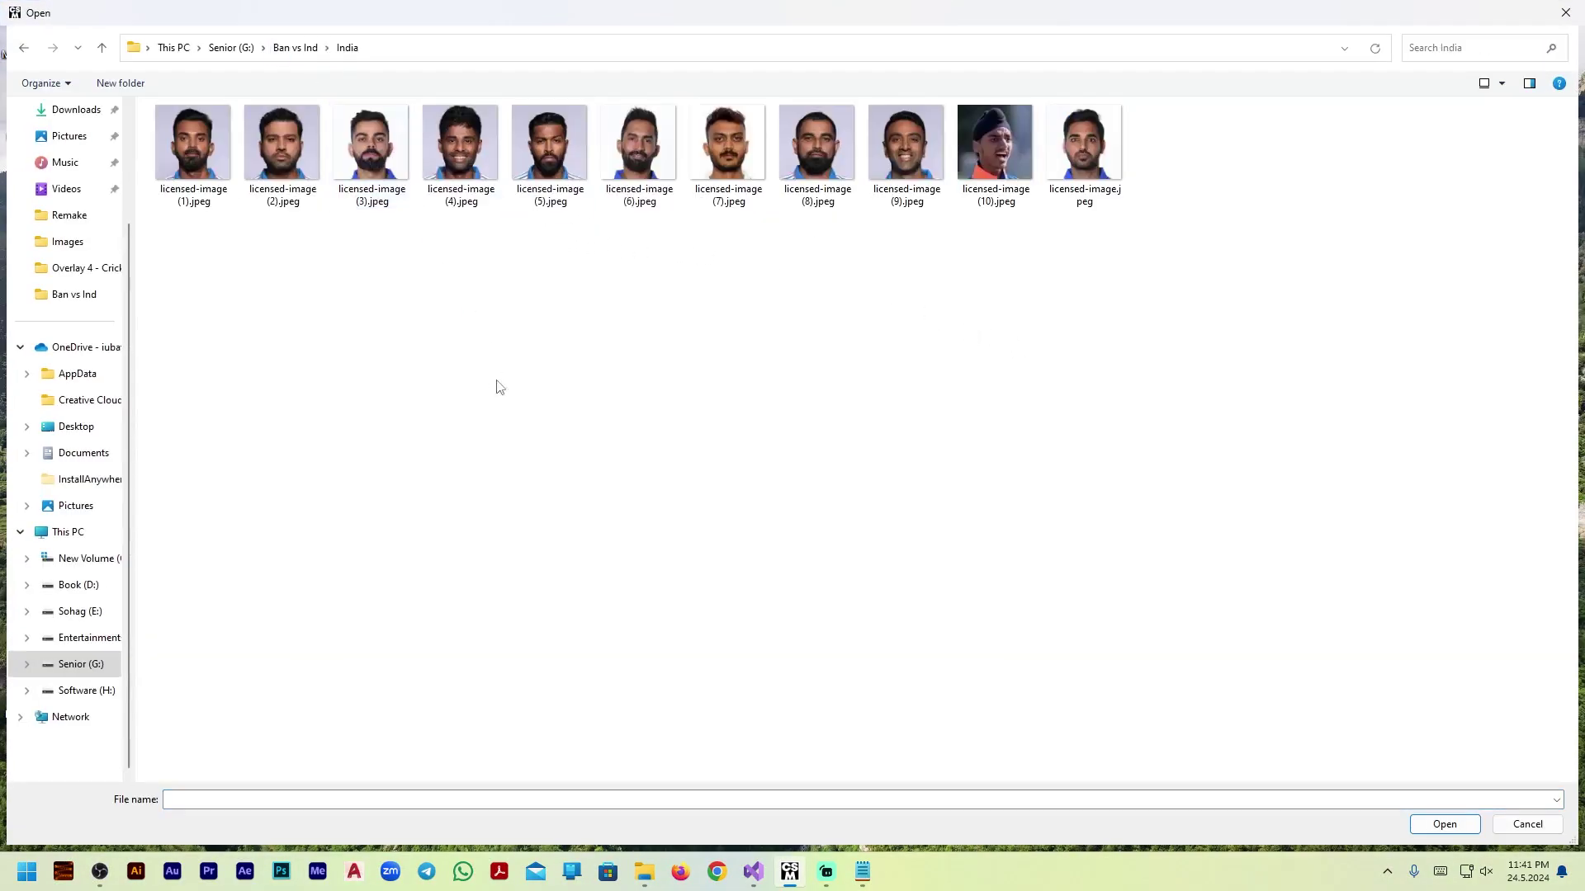
double_click(283, 144)
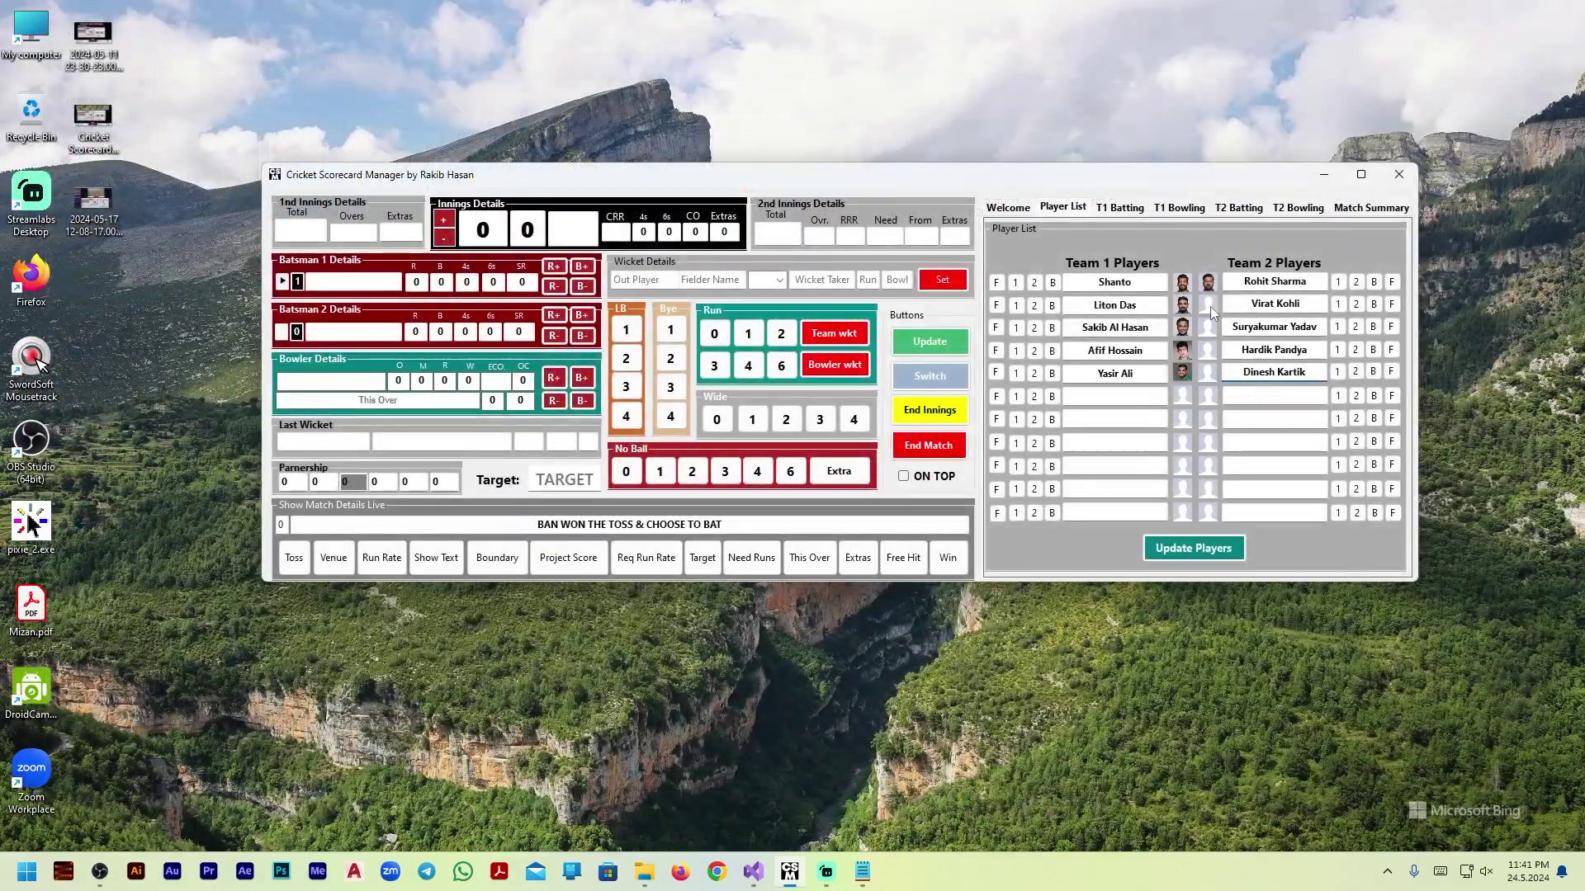
left_click(1210, 305)
double_click(370, 152)
Assign licensed-image (1).jpeg to Suryakumar Yadav, licensed-image (5).jpeg to Hardik Pandya and licensed-image (6).jpeg to Dinesh Kartik
left_click(1208, 328)
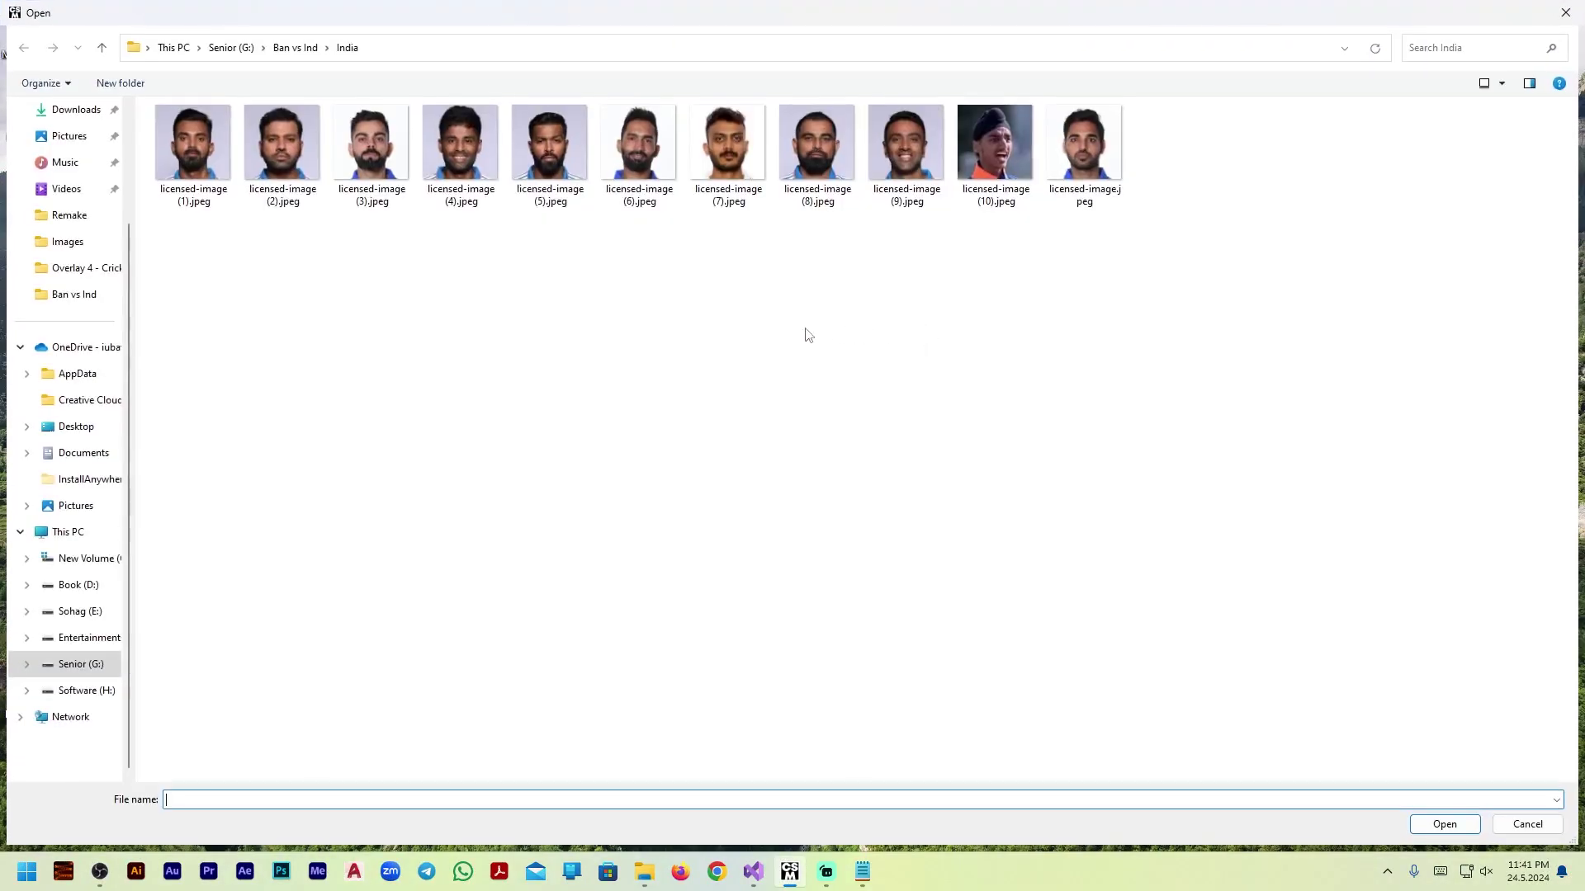
left_click(195, 150)
double_click(195, 150)
left_click(1207, 350)
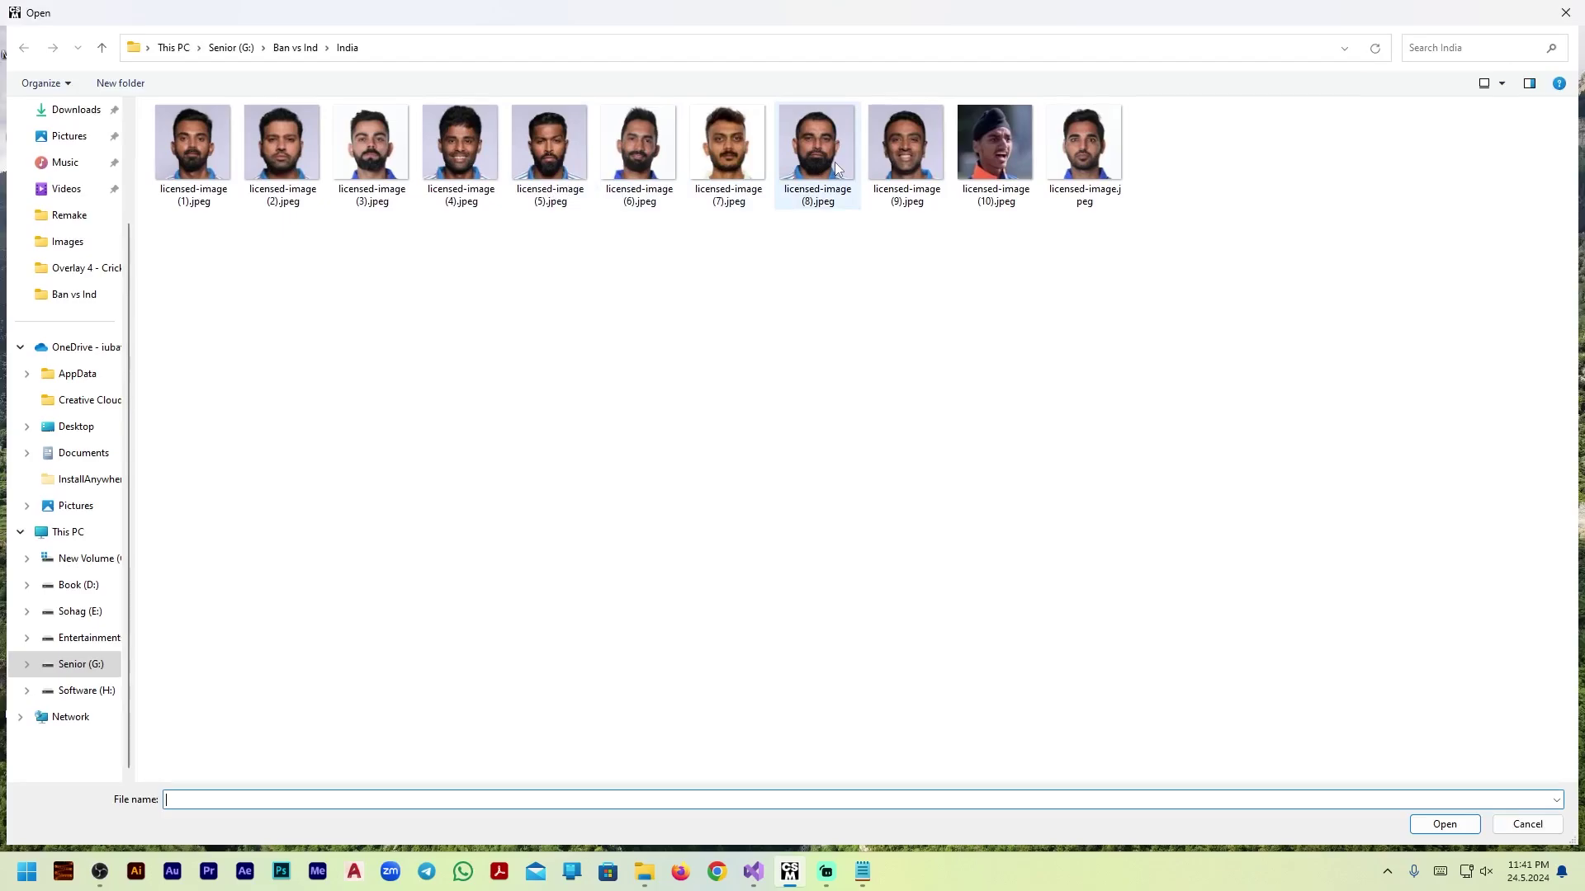
double_click(549, 150)
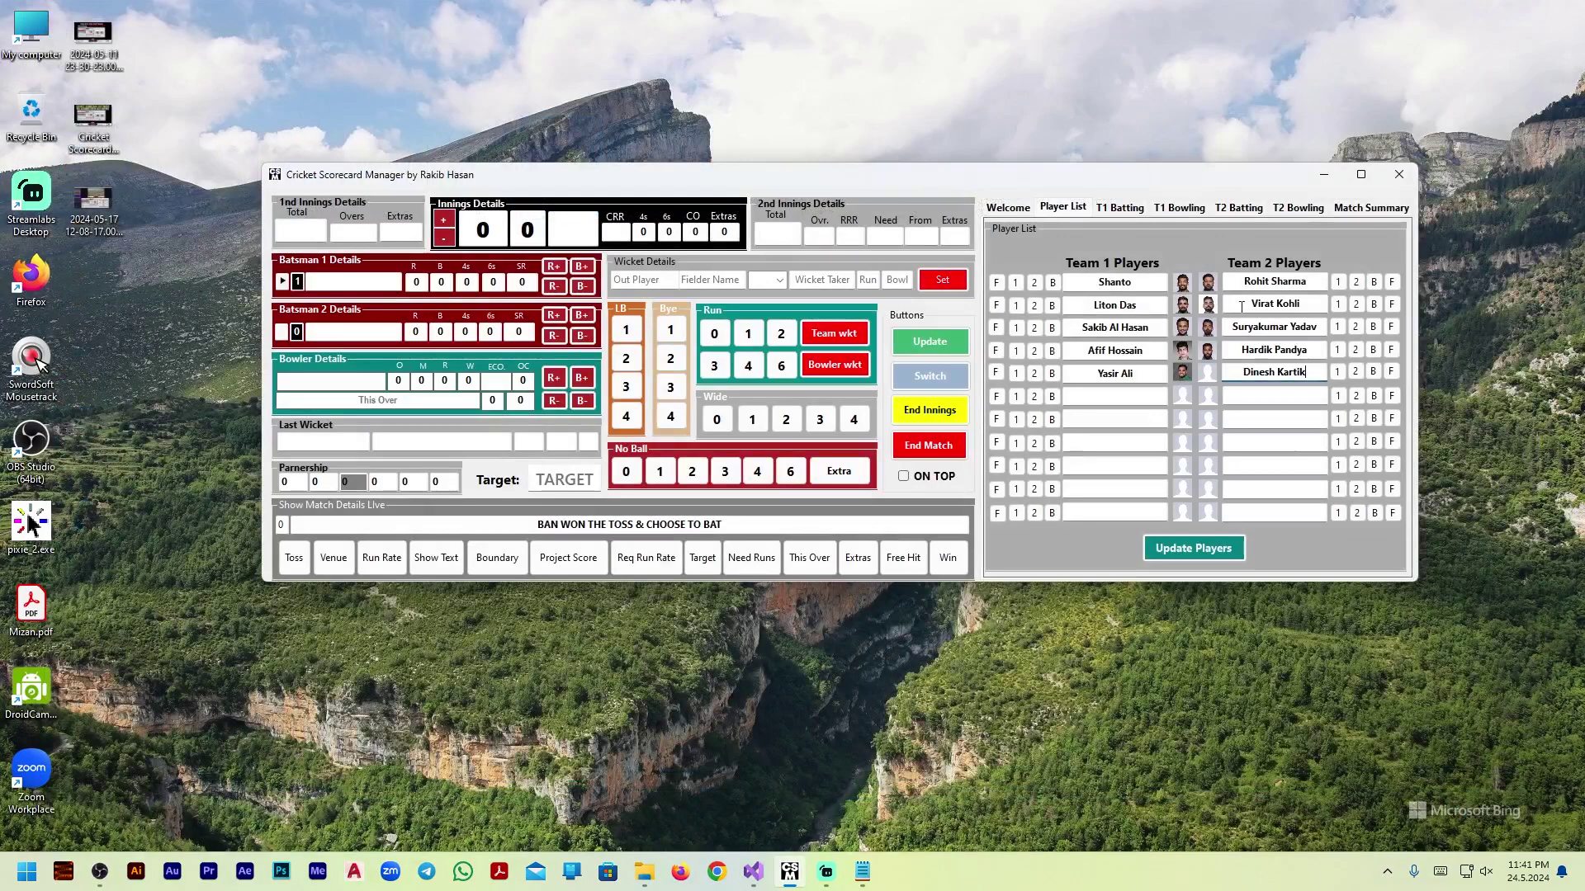
left_click(1211, 374)
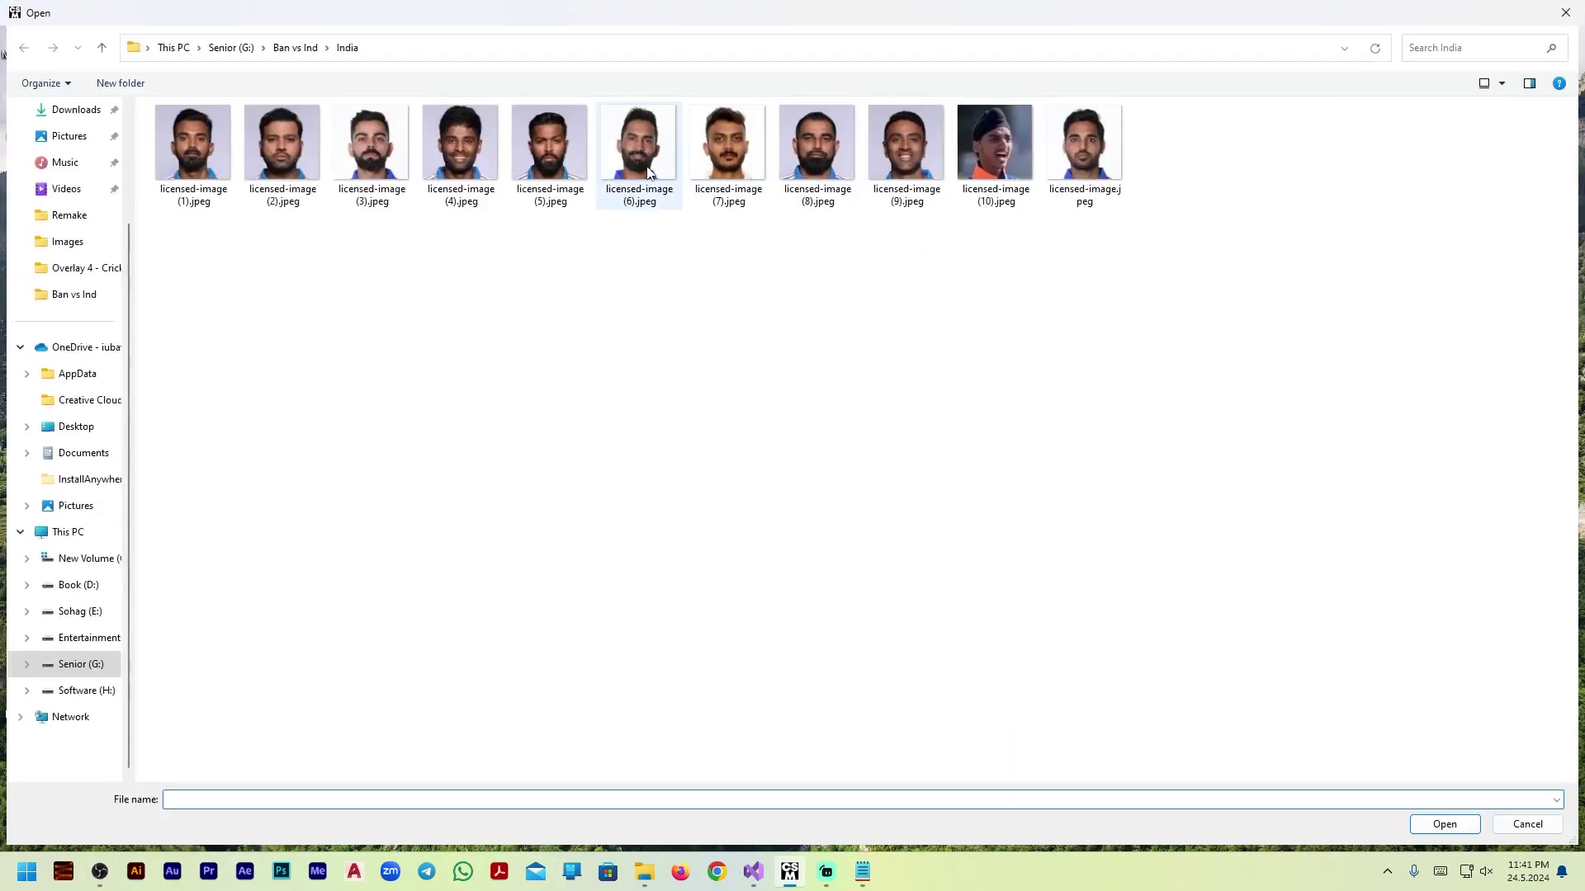
double_click(639, 150)
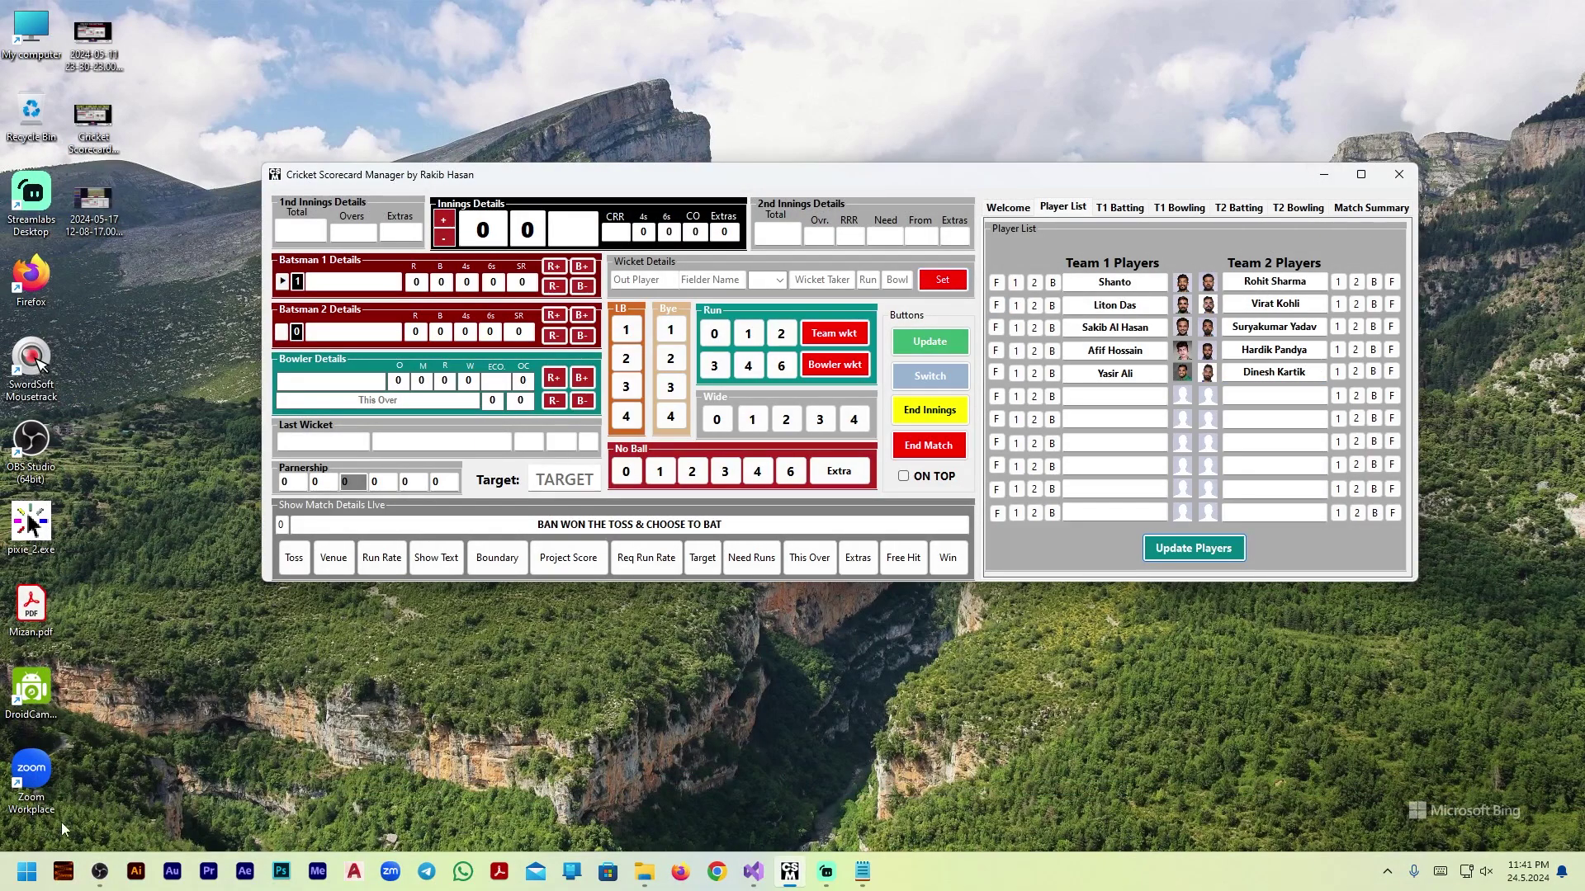
Open OBS, keep the scorecard manager on top of it, and arrange its window below a shortened OBS preview area
left_click(99, 872)
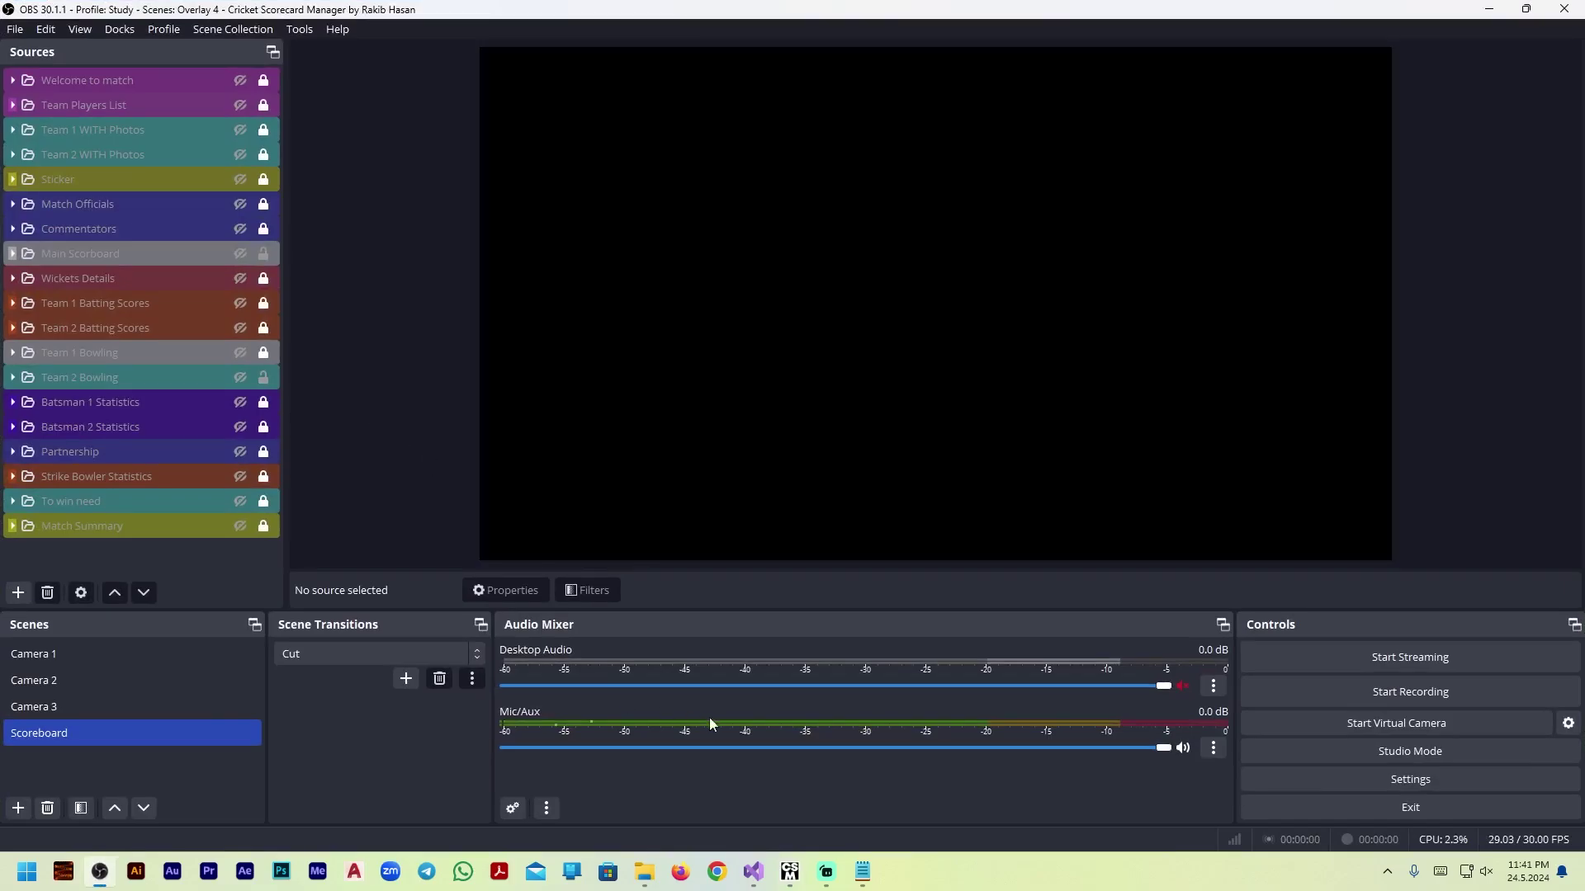
left_click(790, 875)
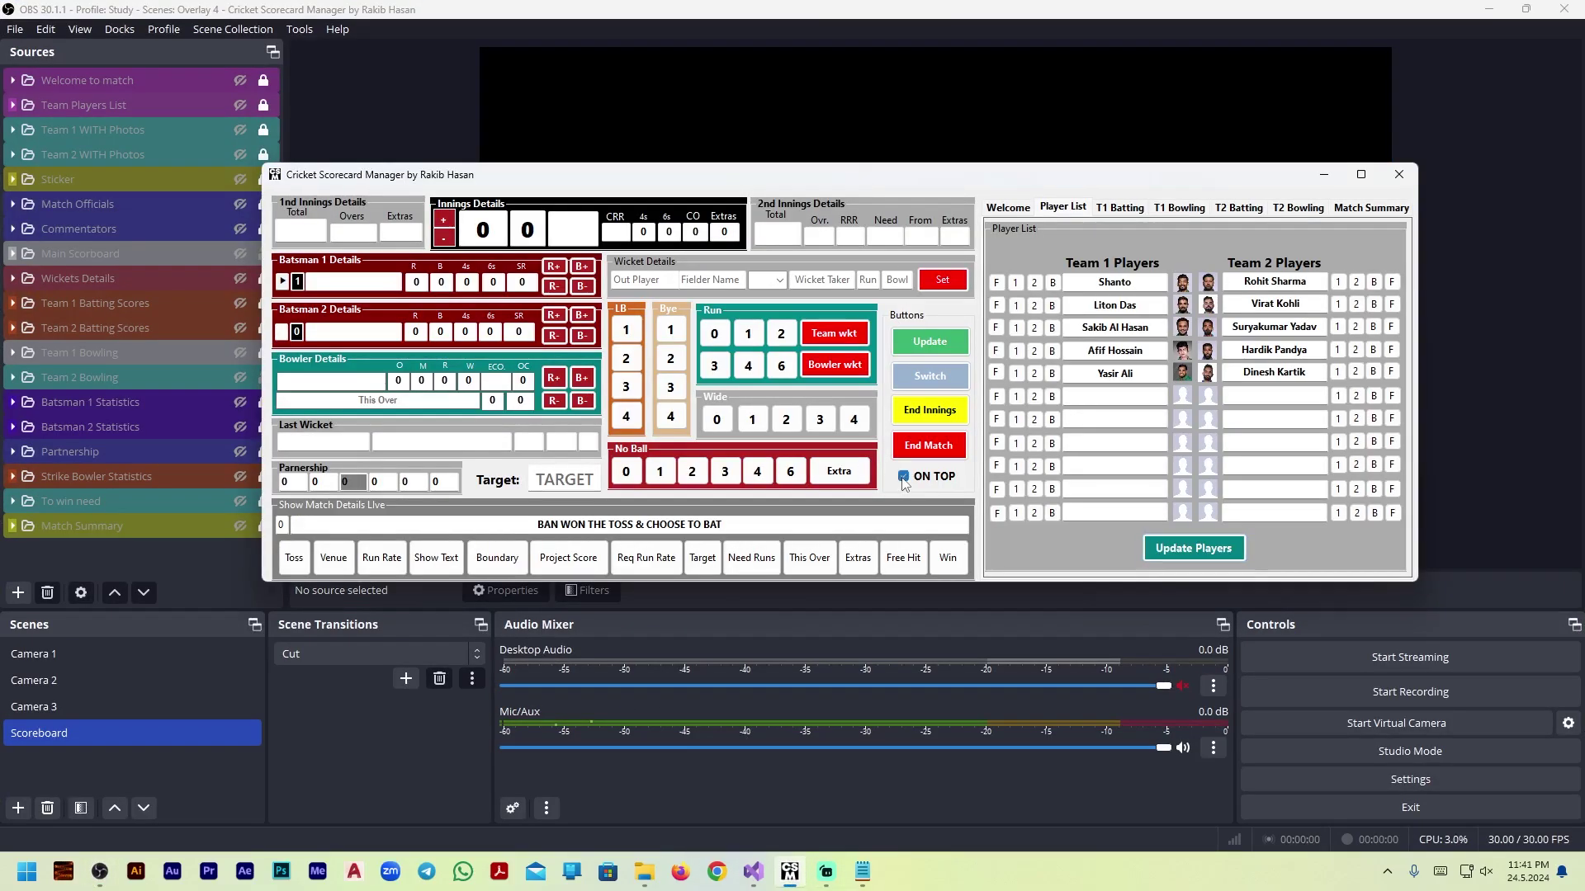
left_click_drag(885, 175, 844, 669)
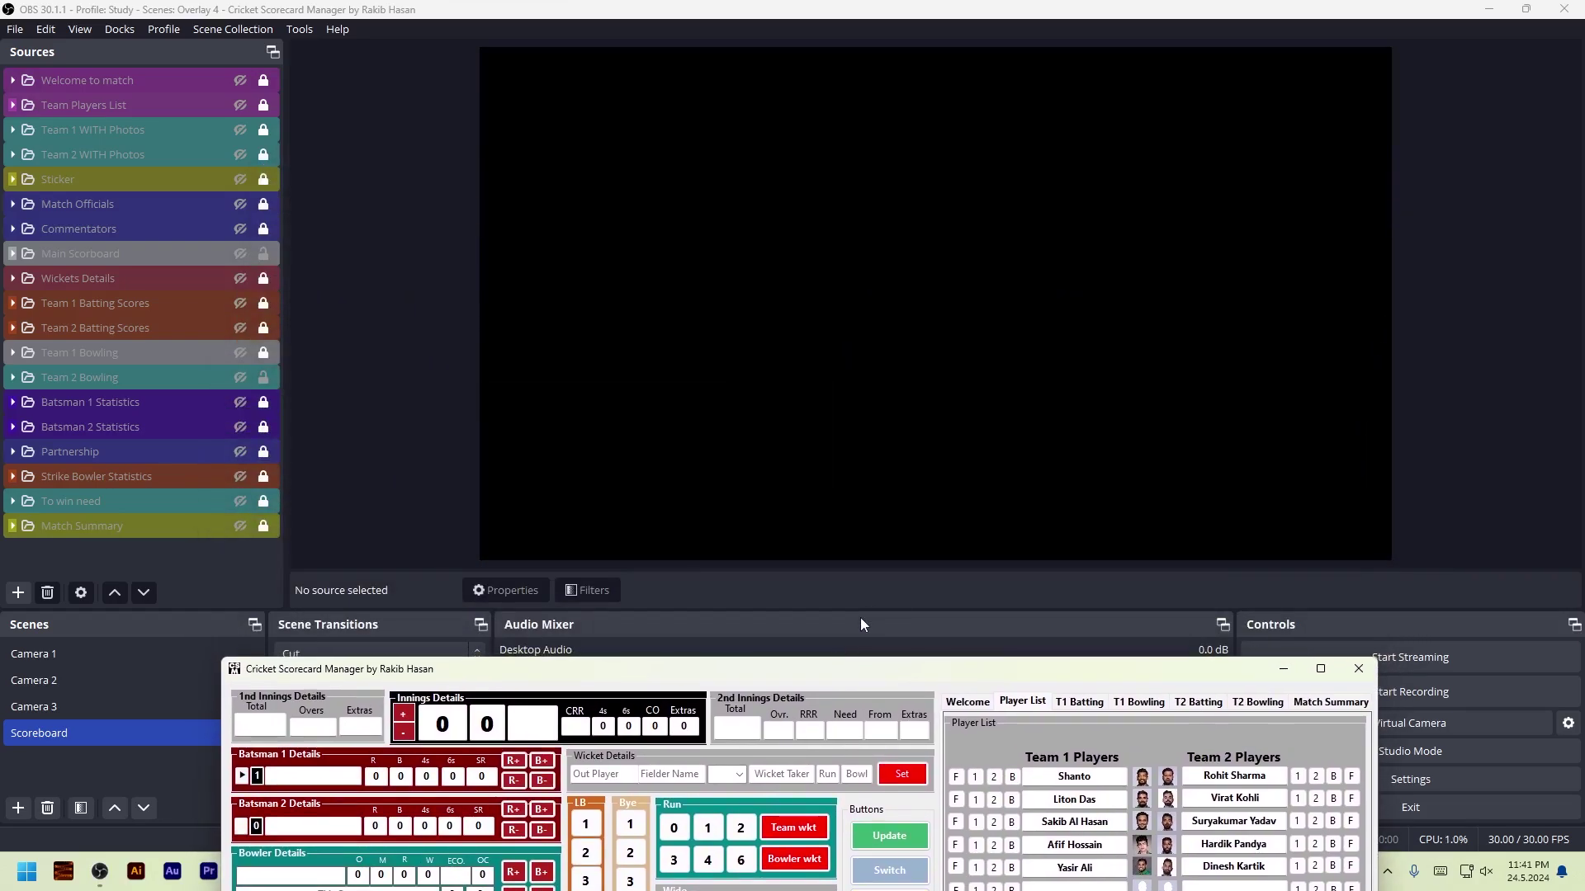
left_click_drag(860, 613, 863, 455)
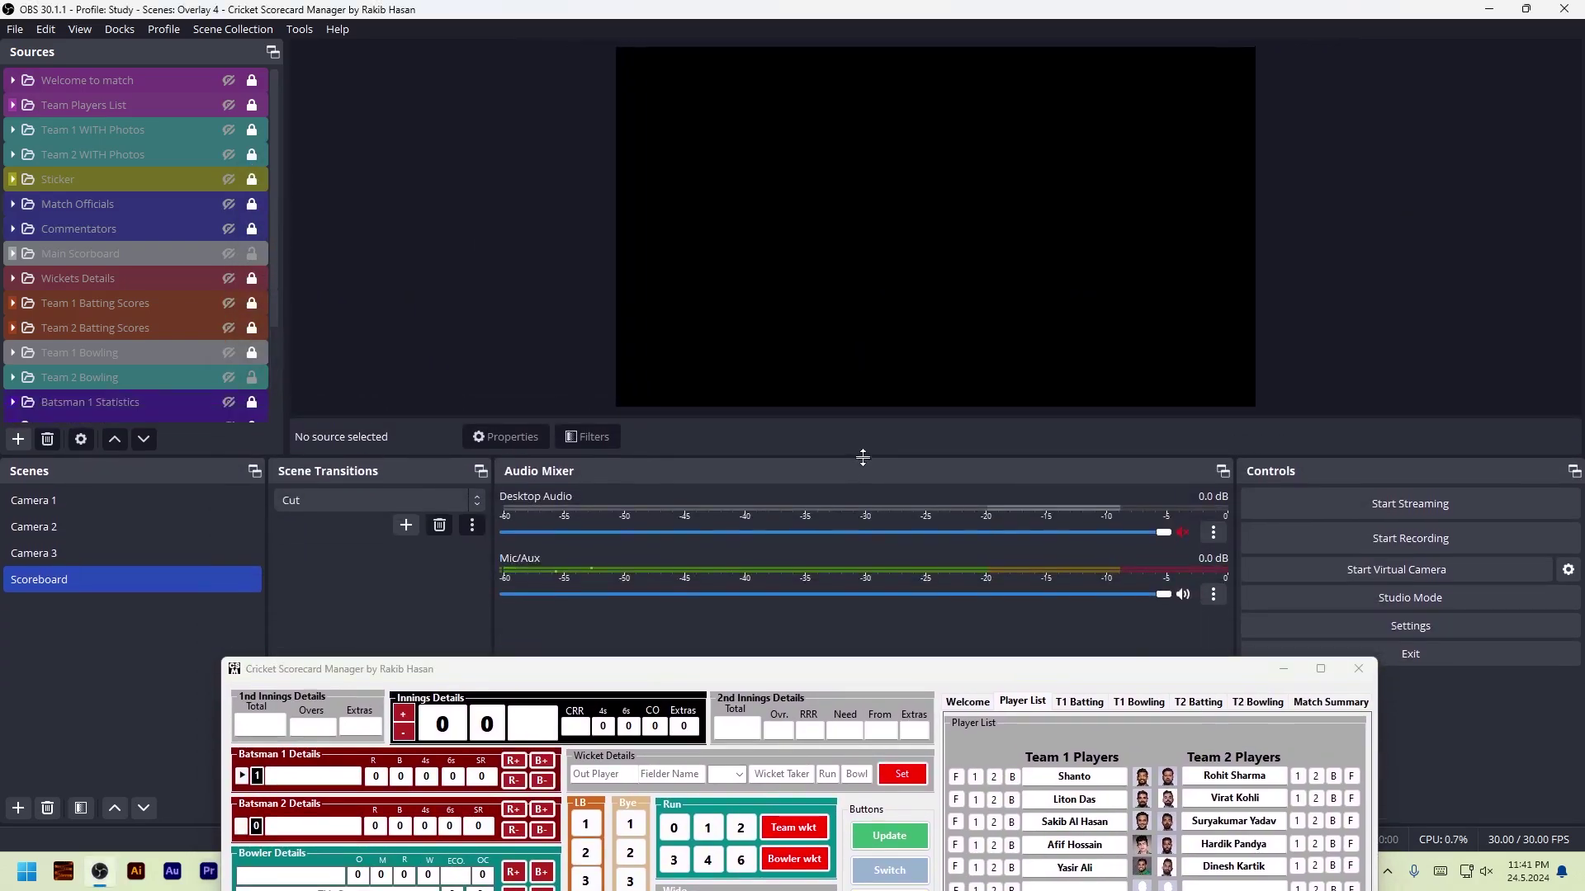
left_click_drag(850, 662, 853, 440)
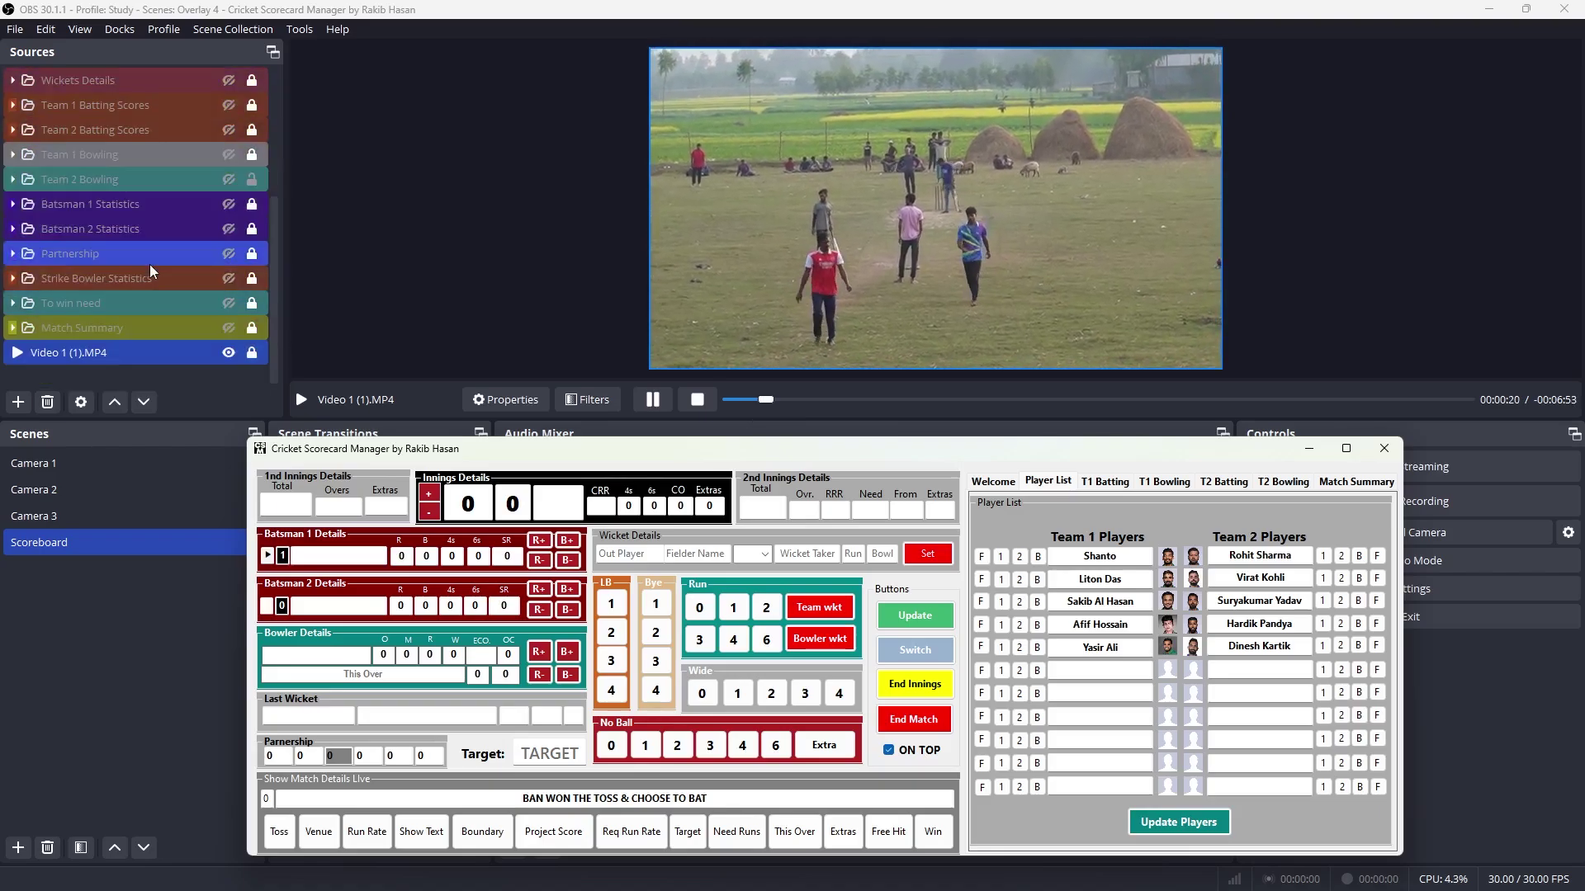
Show the Video 1 (1).MP4 source in the Scoreboard scene
scroll(237, 353, "down", 3)
left_click(238, 354)
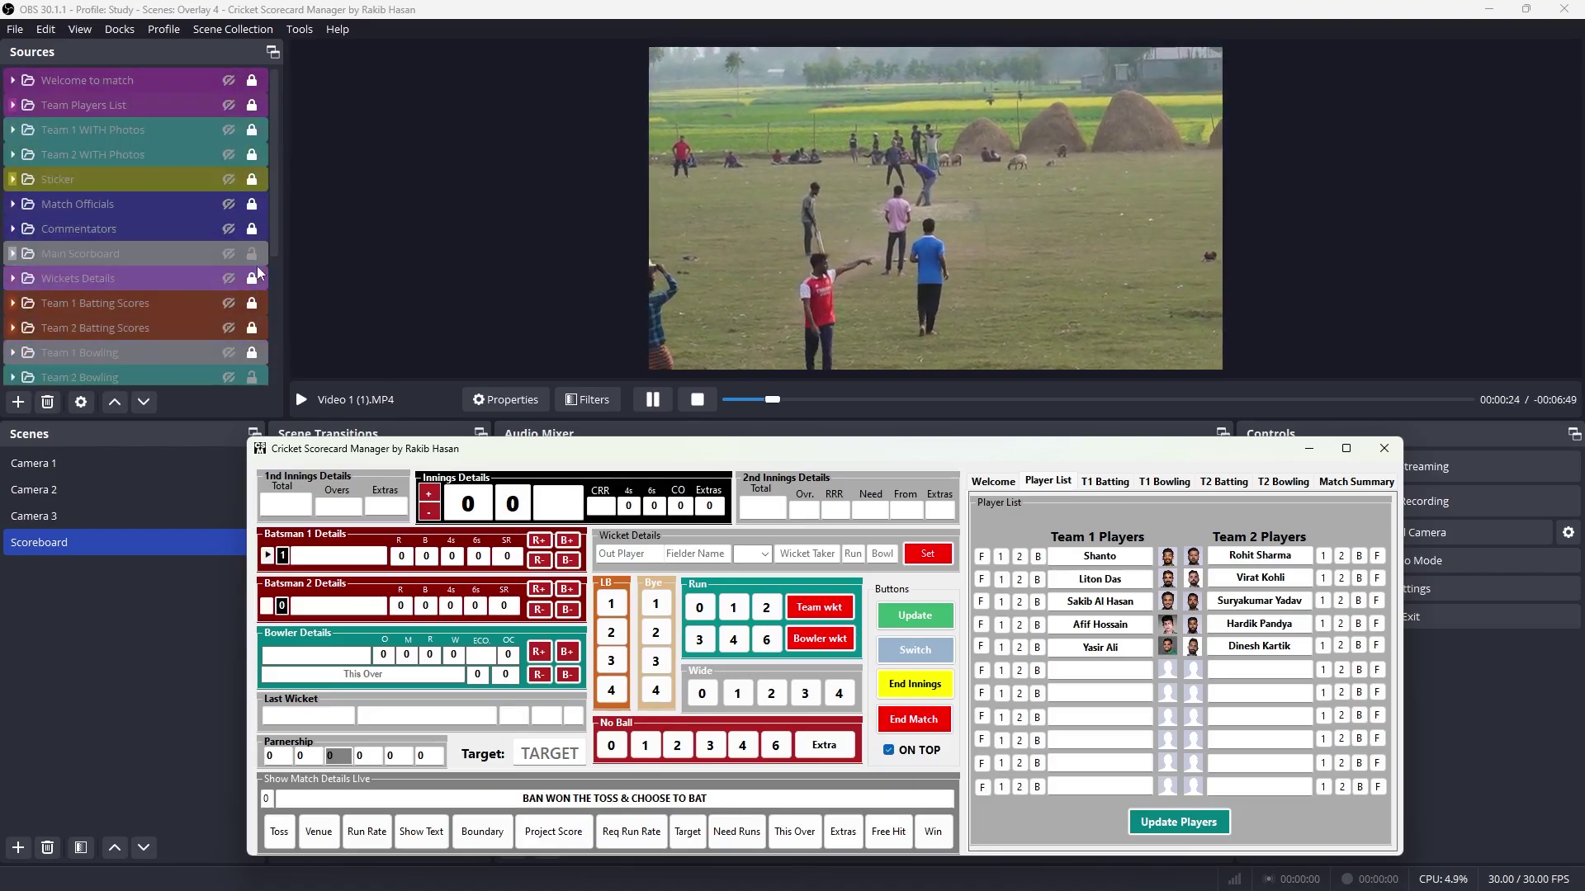
left_click(229, 254)
scroll(229, 301, "up", 1)
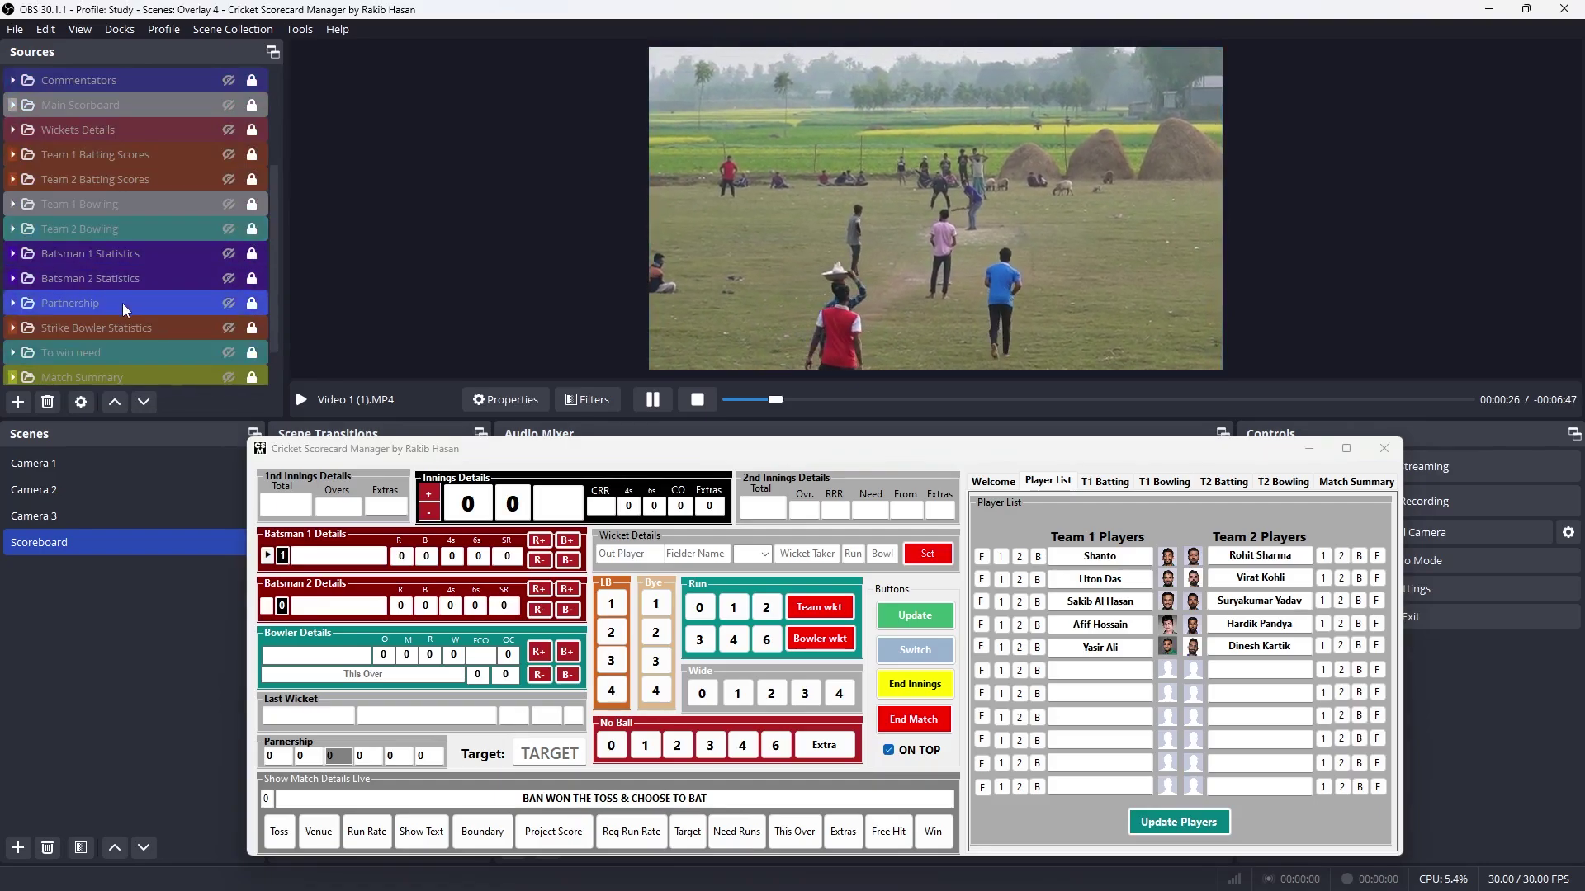
scroll(125, 309, "up", 3)
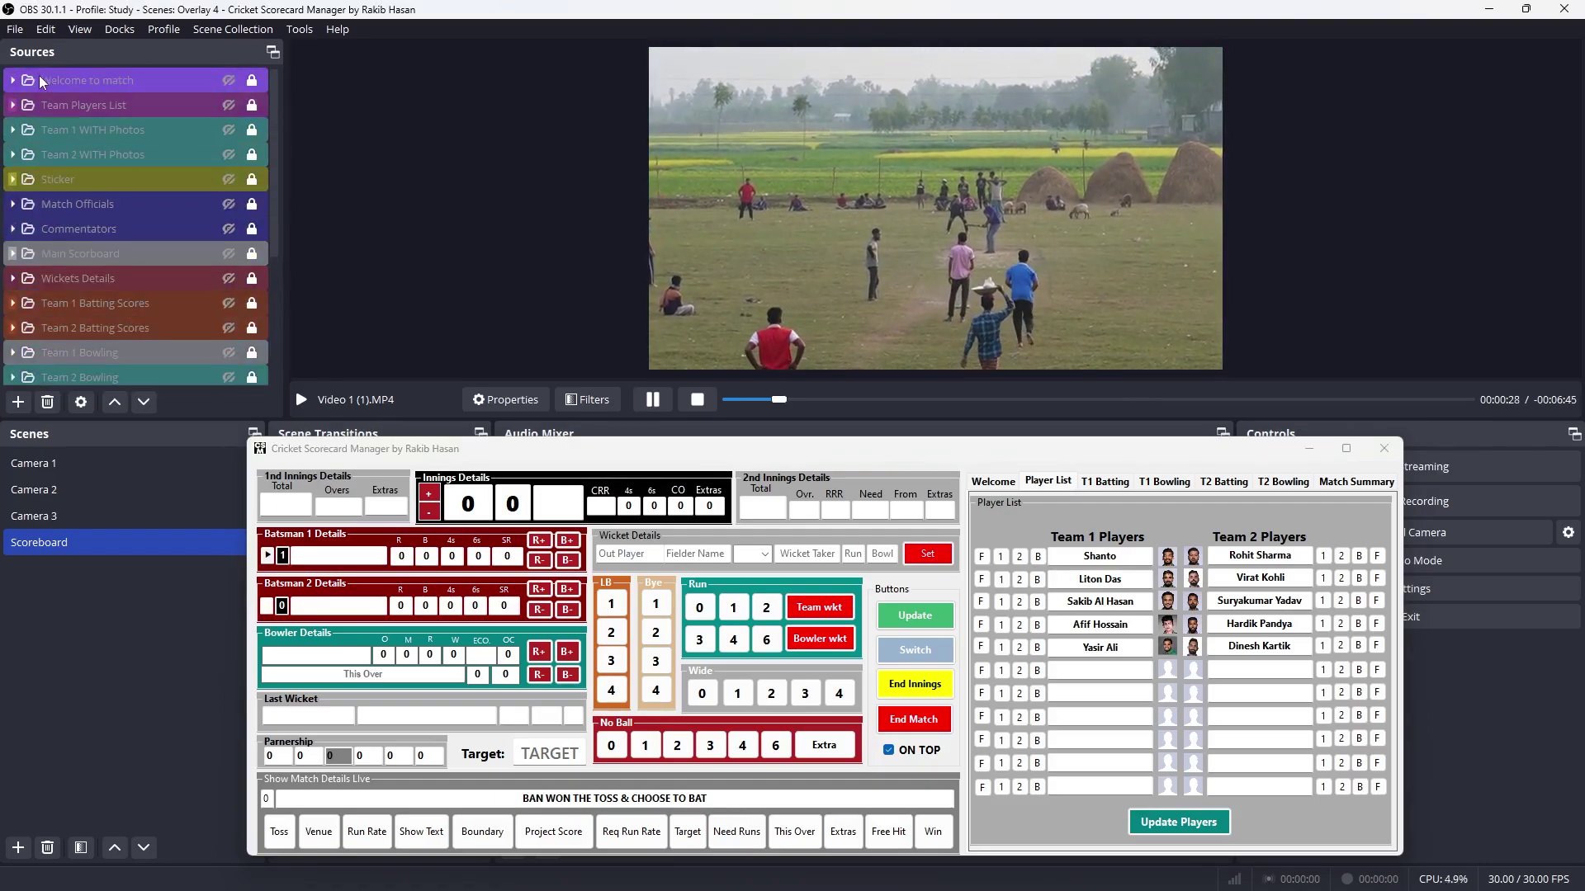
Show the Welcome to match overlay to check its logos, team names and toss line, and hide it again
left_click(228, 80)
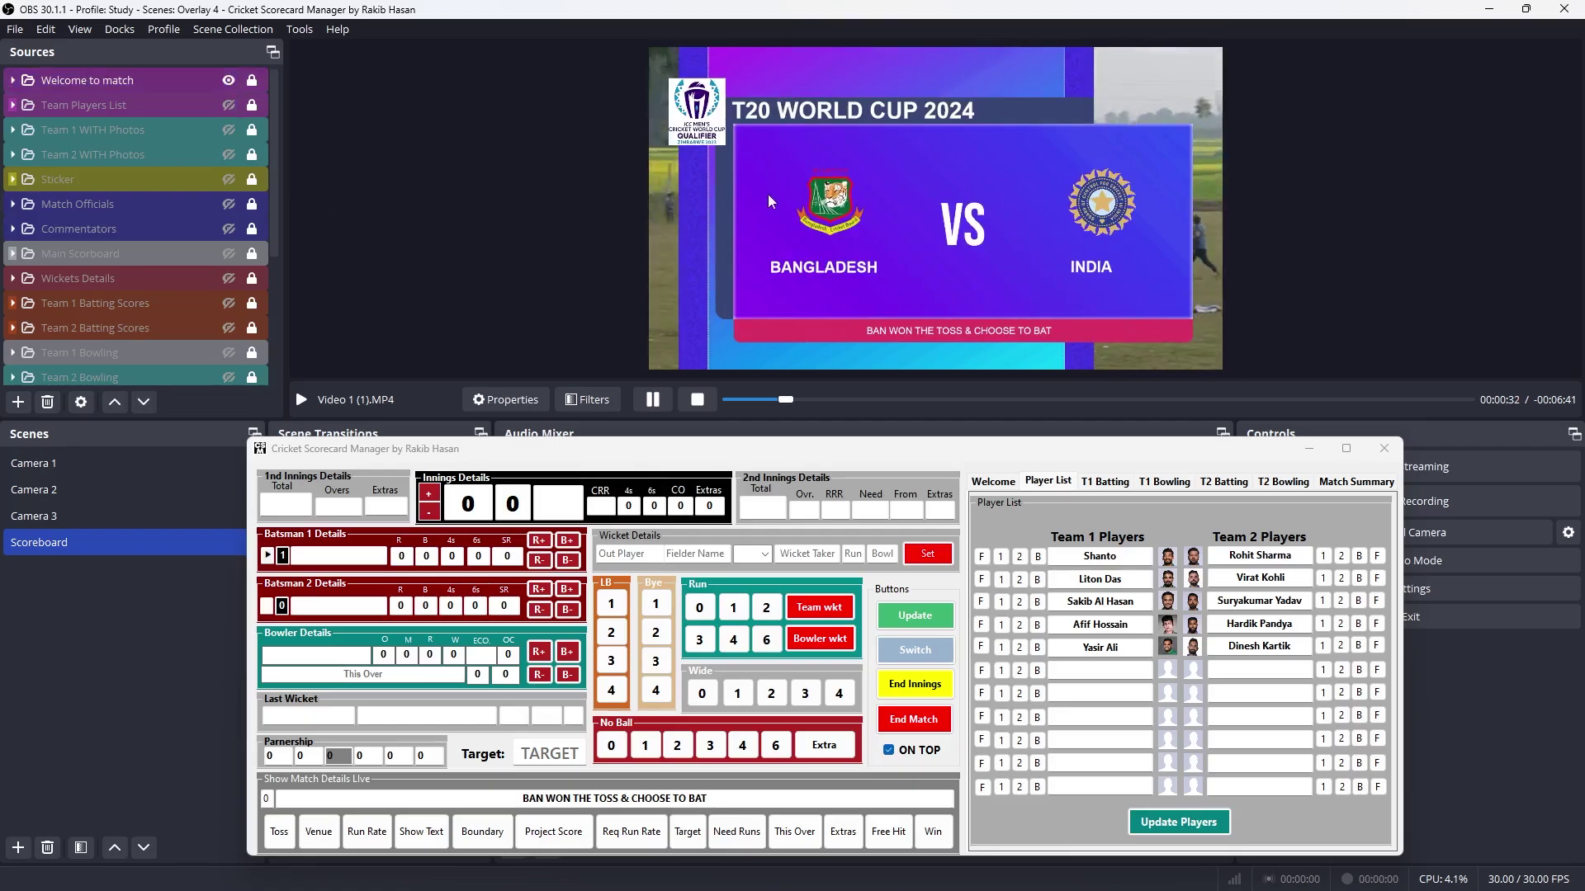
left_click_drag(867, 457, 873, 427)
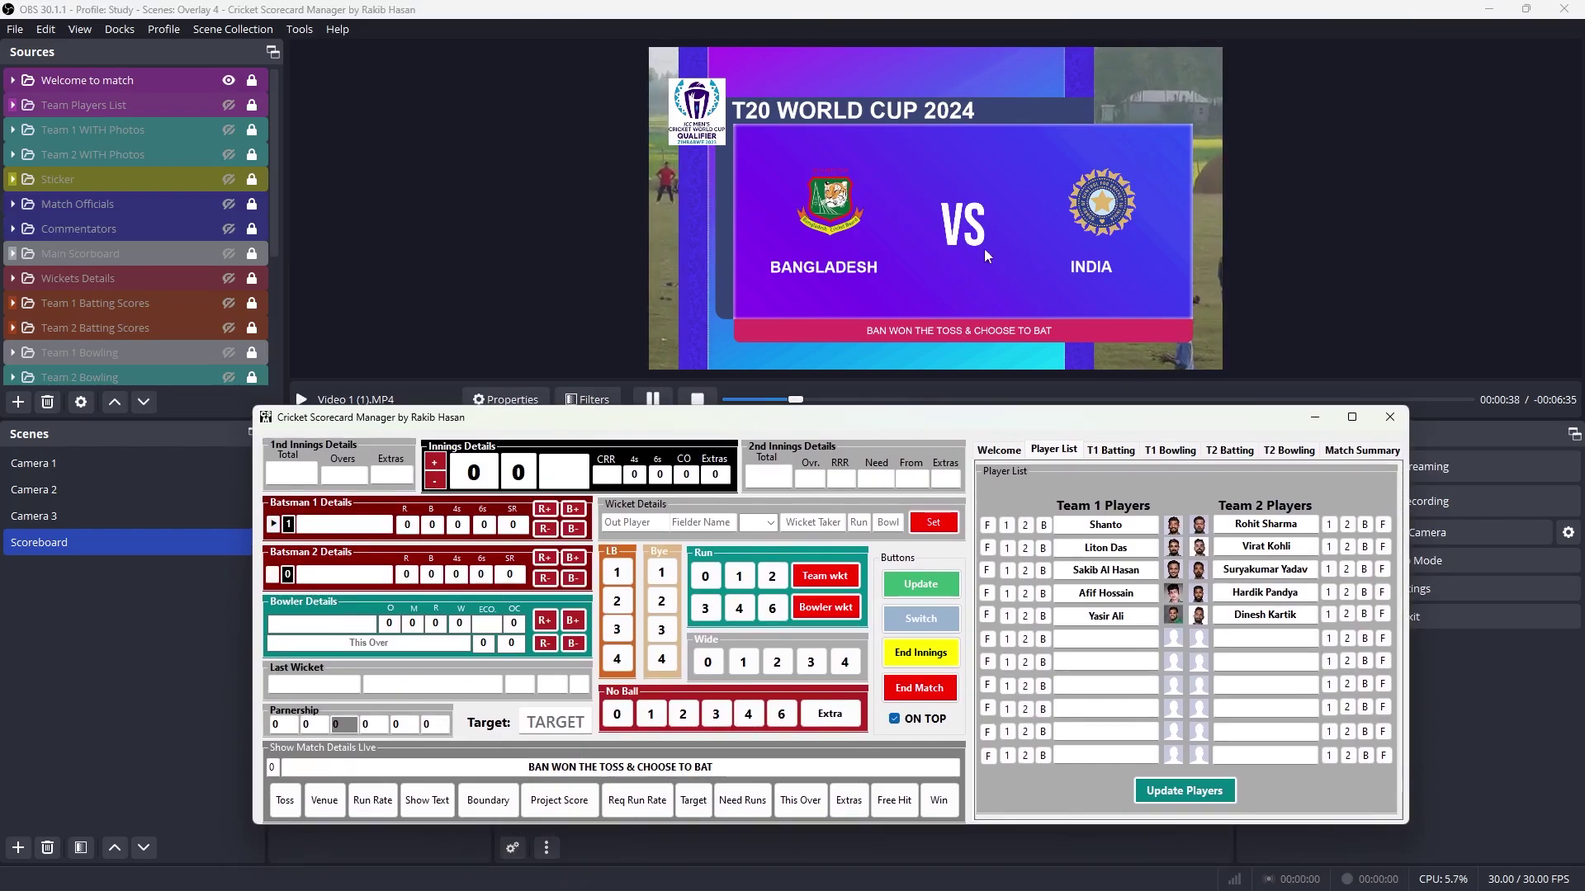
left_click(229, 80)
Show the Team Players List overlay to check both teams' player names, and hide it again
left_click(116, 137)
left_click(61, 111)
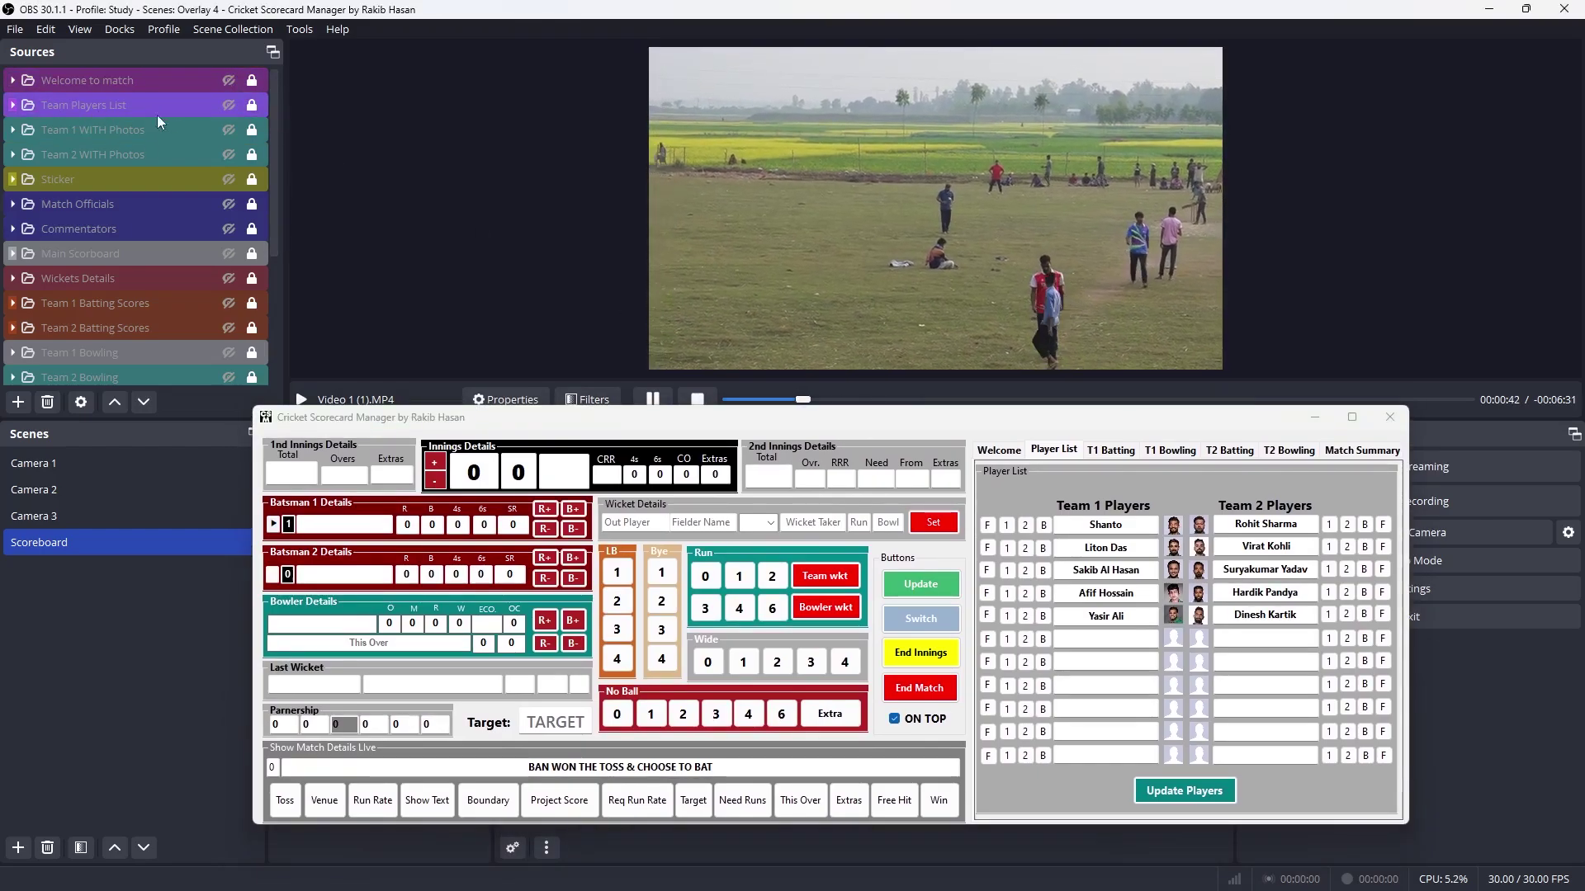
left_click(229, 105)
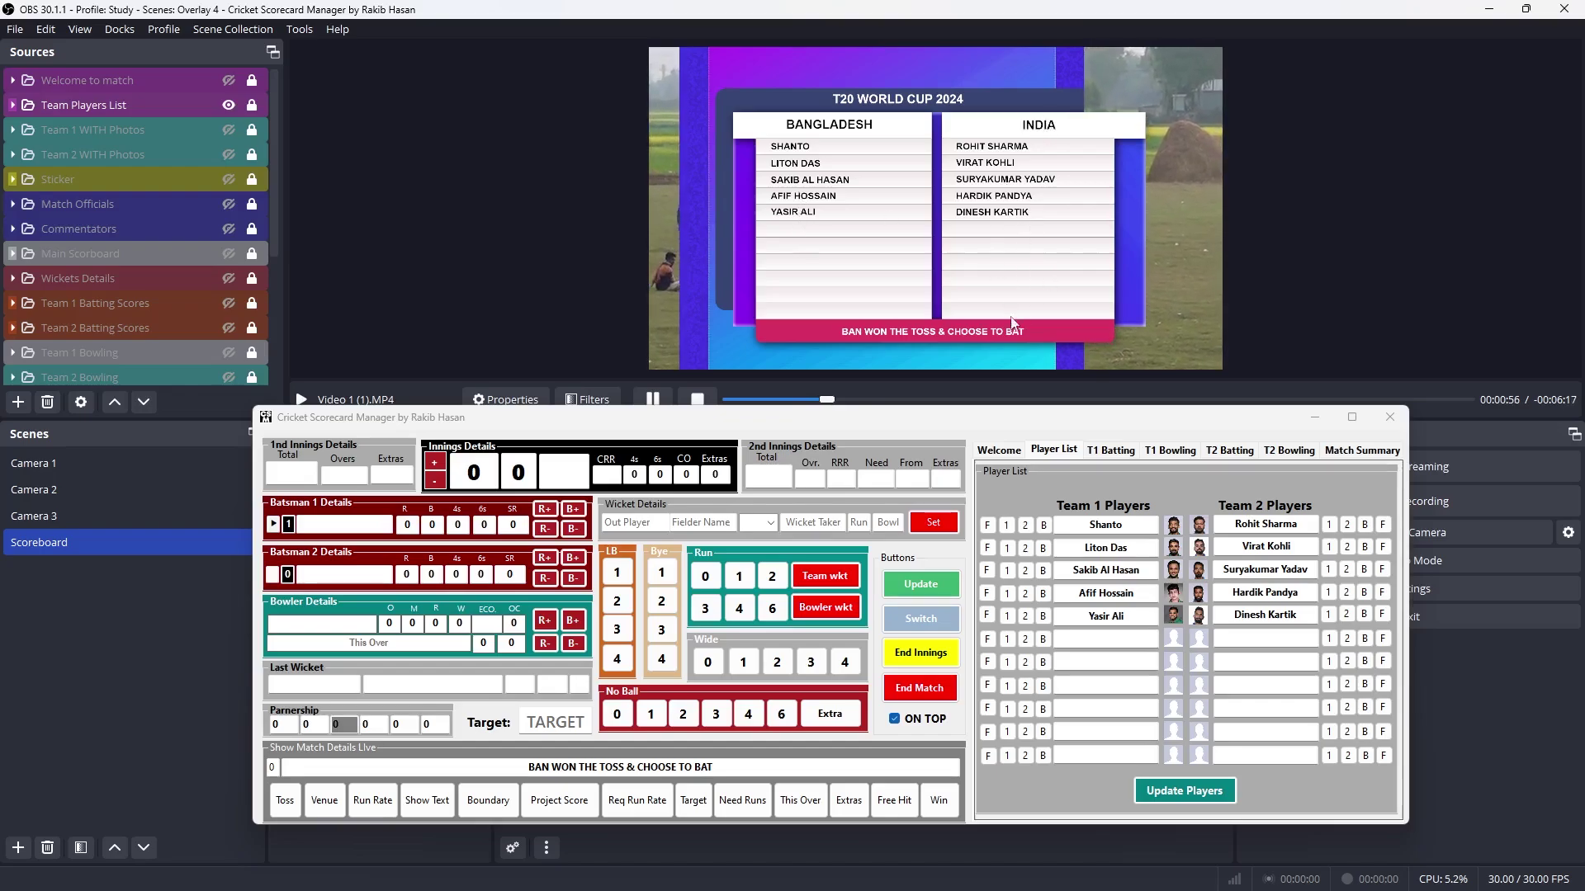
left_click(228, 105)
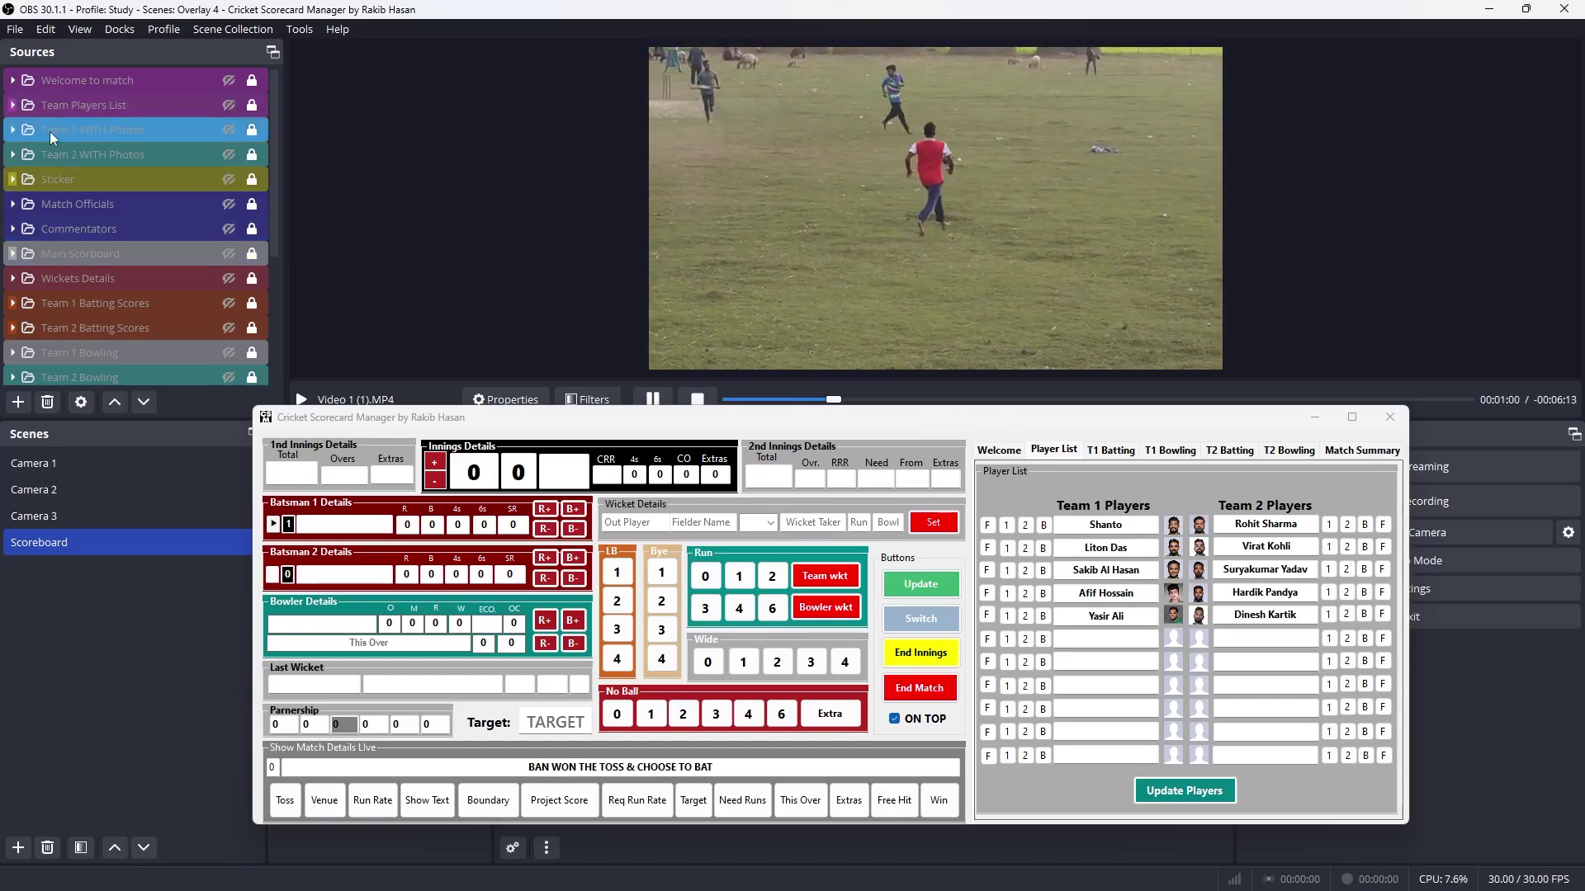
Show the Team 1 WITH Photos and Team 2 WITH Photos overlays in turn to check the player photos, hiding each again
left_click(229, 129)
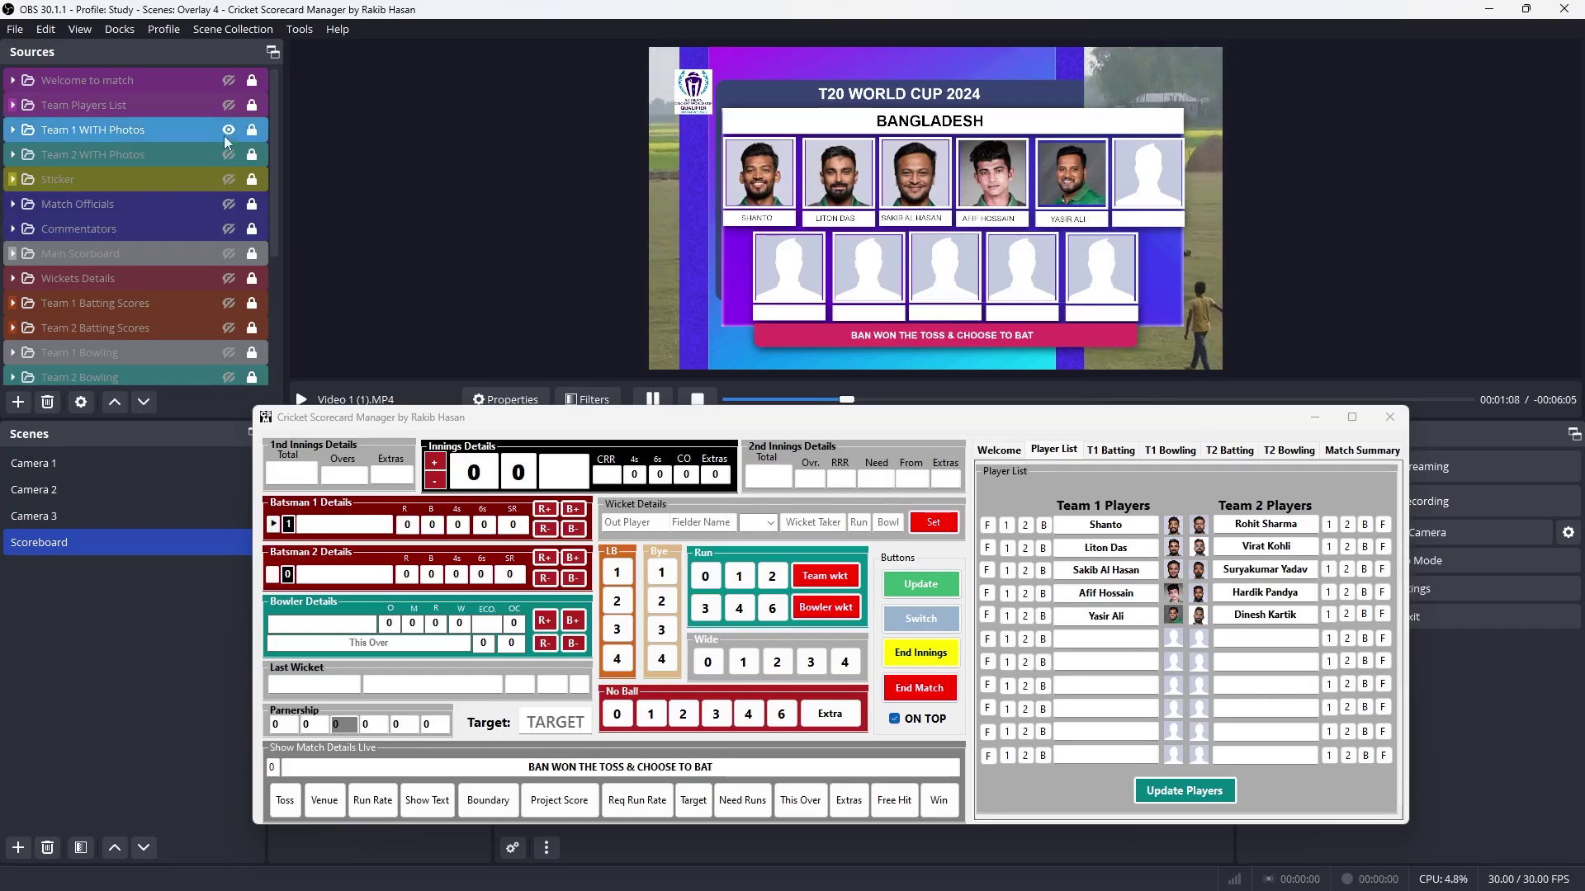
left_click(229, 130)
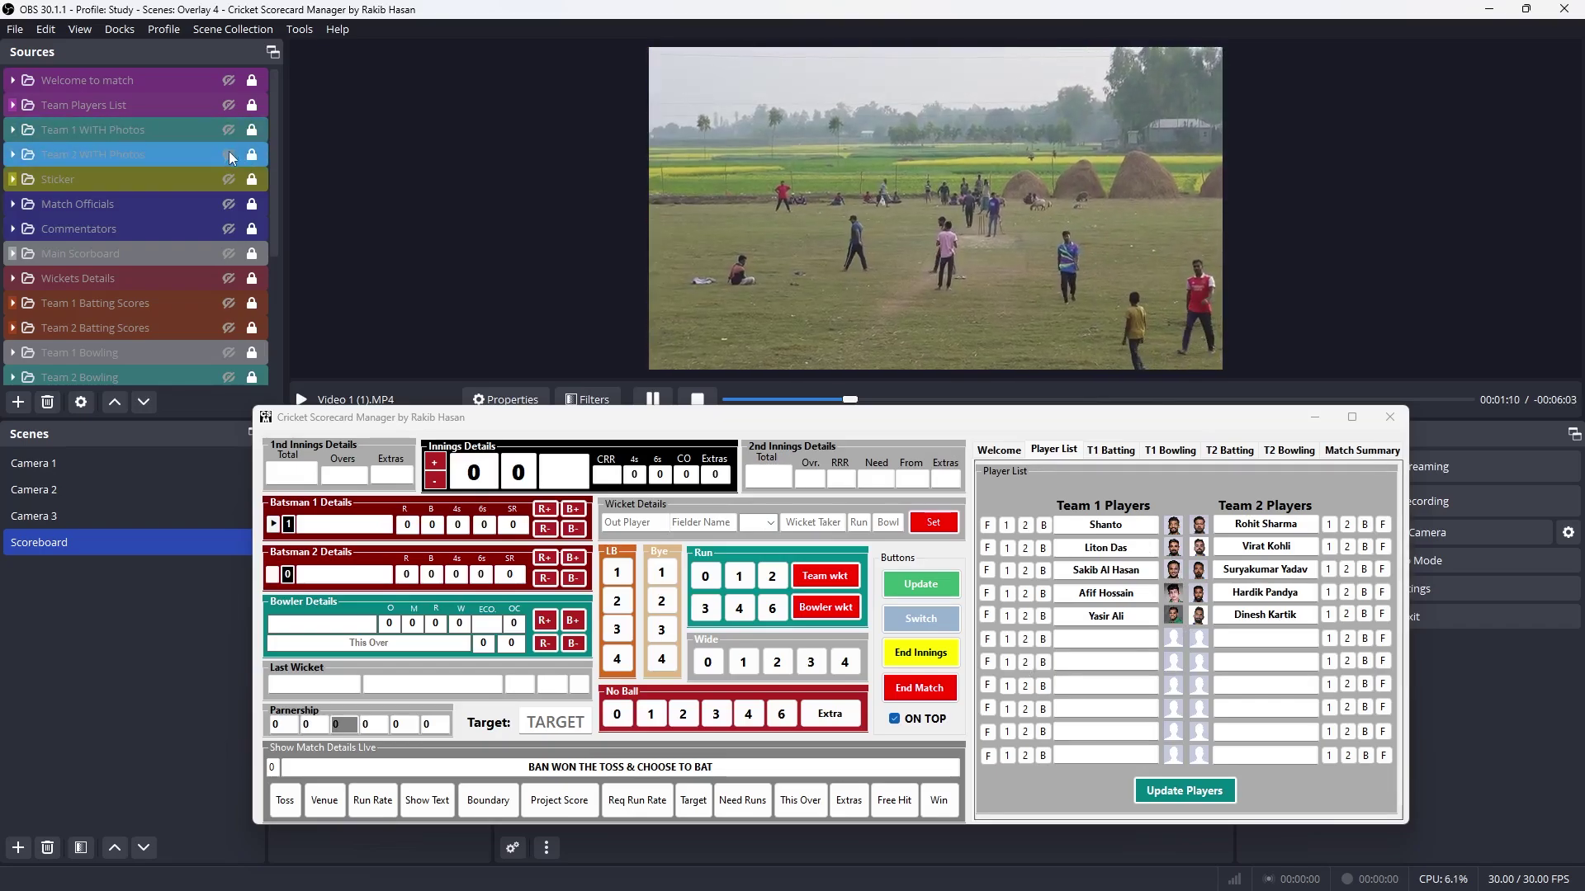
left_click(229, 154)
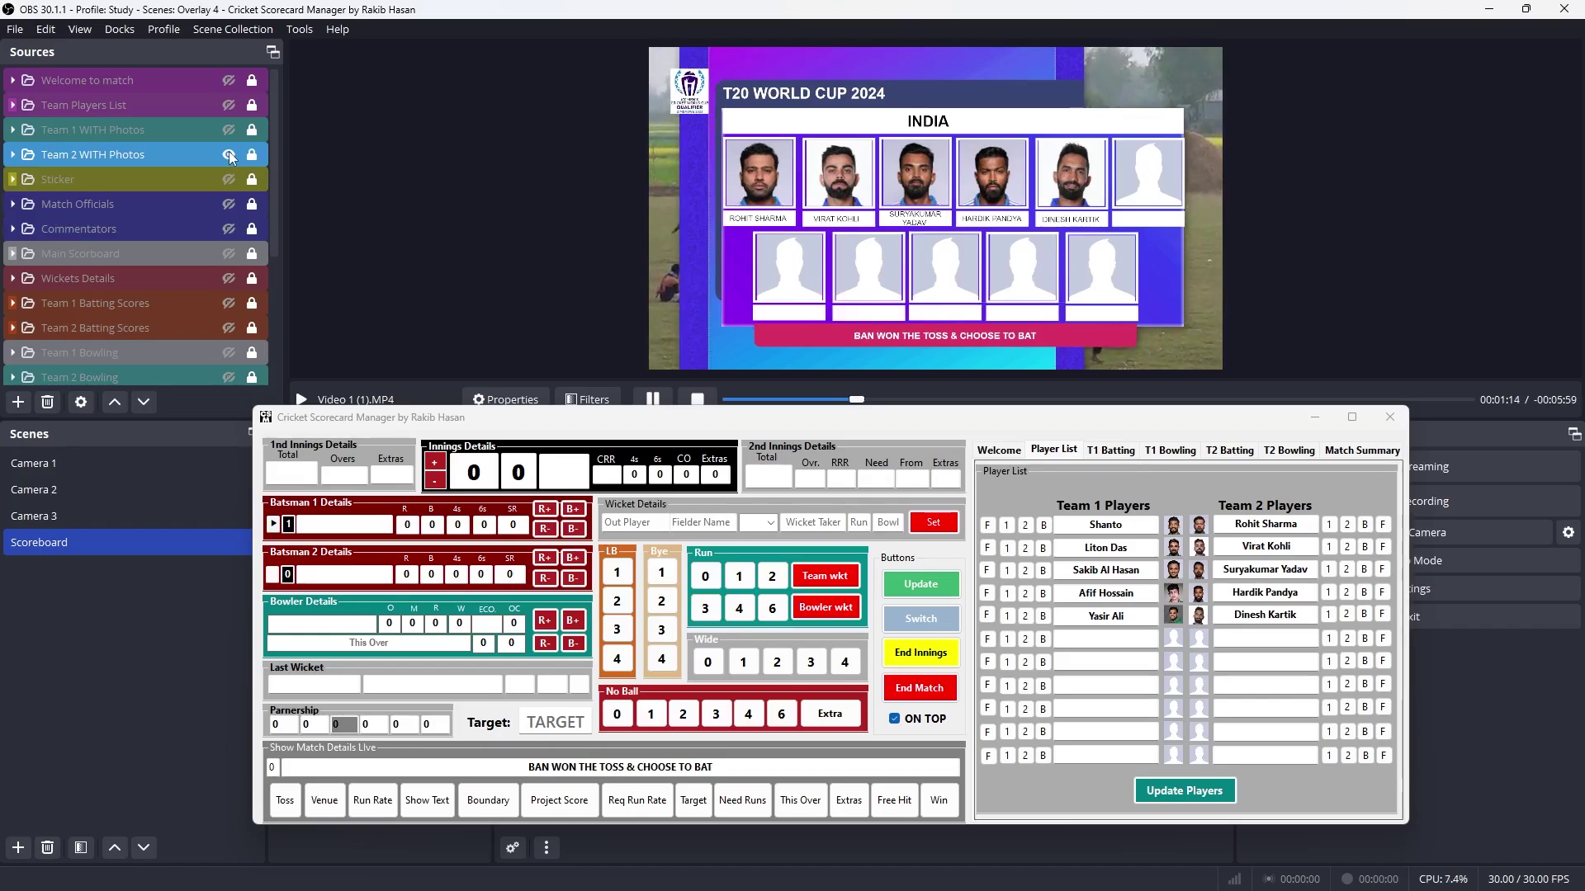
left_click(229, 155)
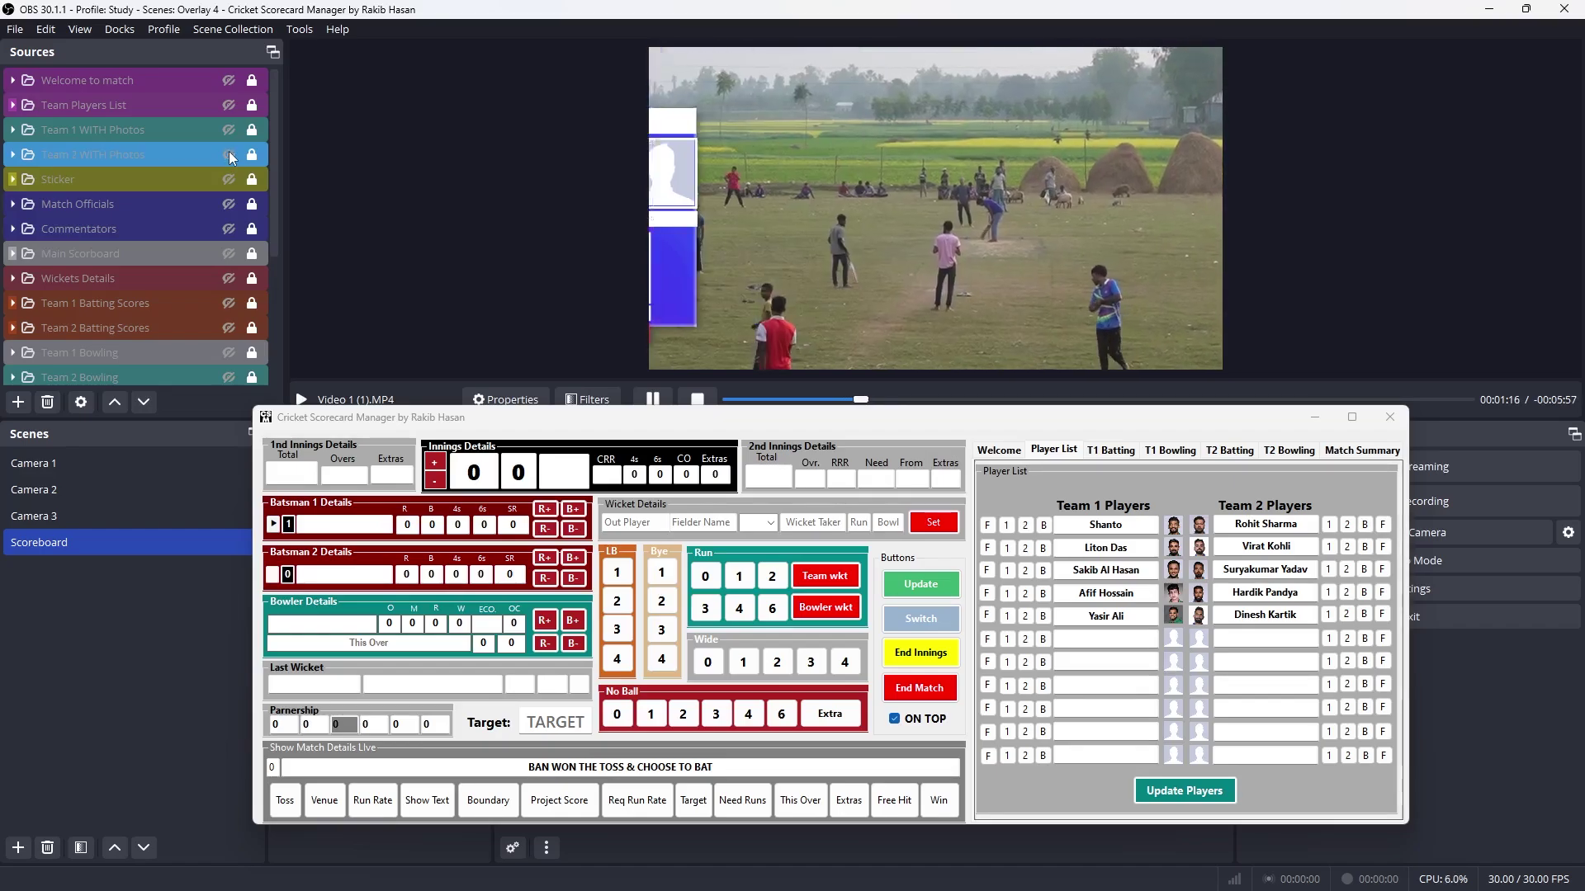
Show the Sticker, Match Officials and Commentators overlays one at a time to check their contents, hiding each again
left_click(229, 180)
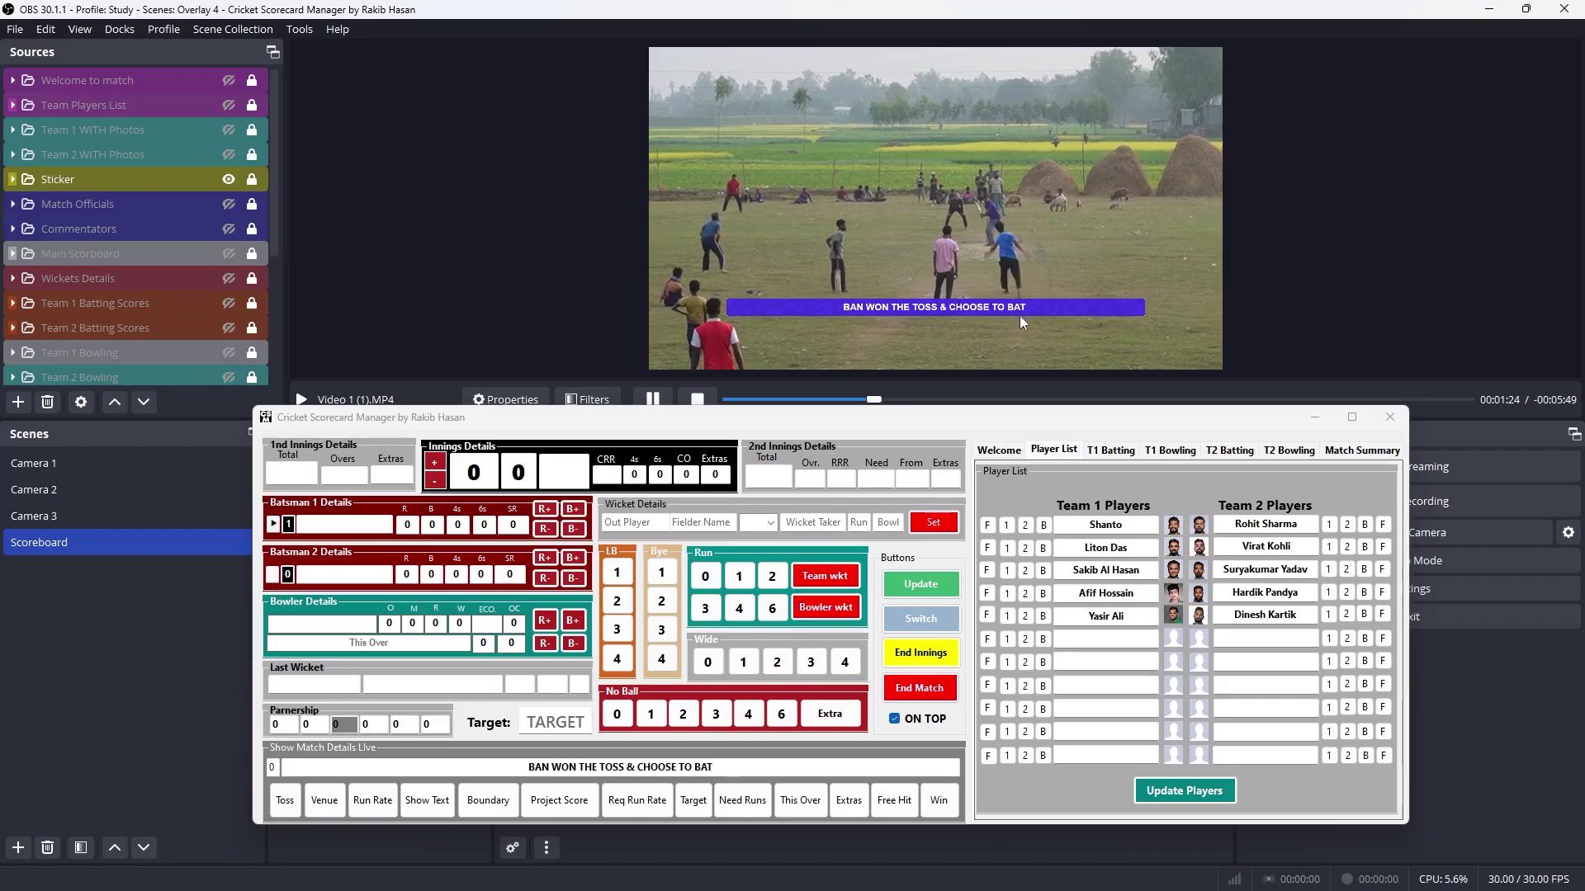
left_click(230, 180)
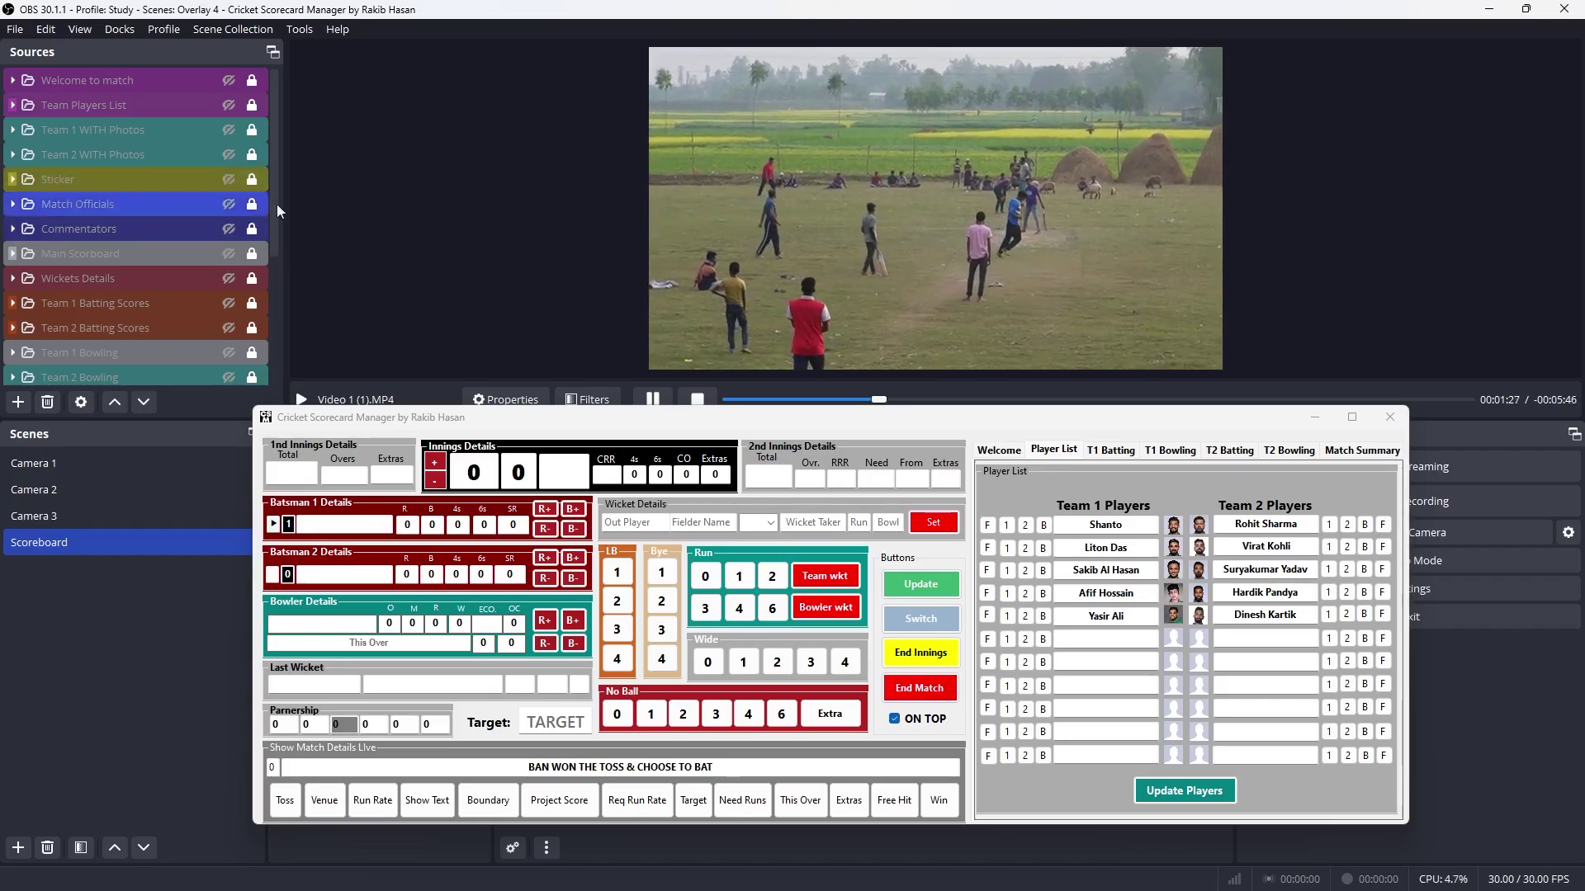
left_click(230, 205)
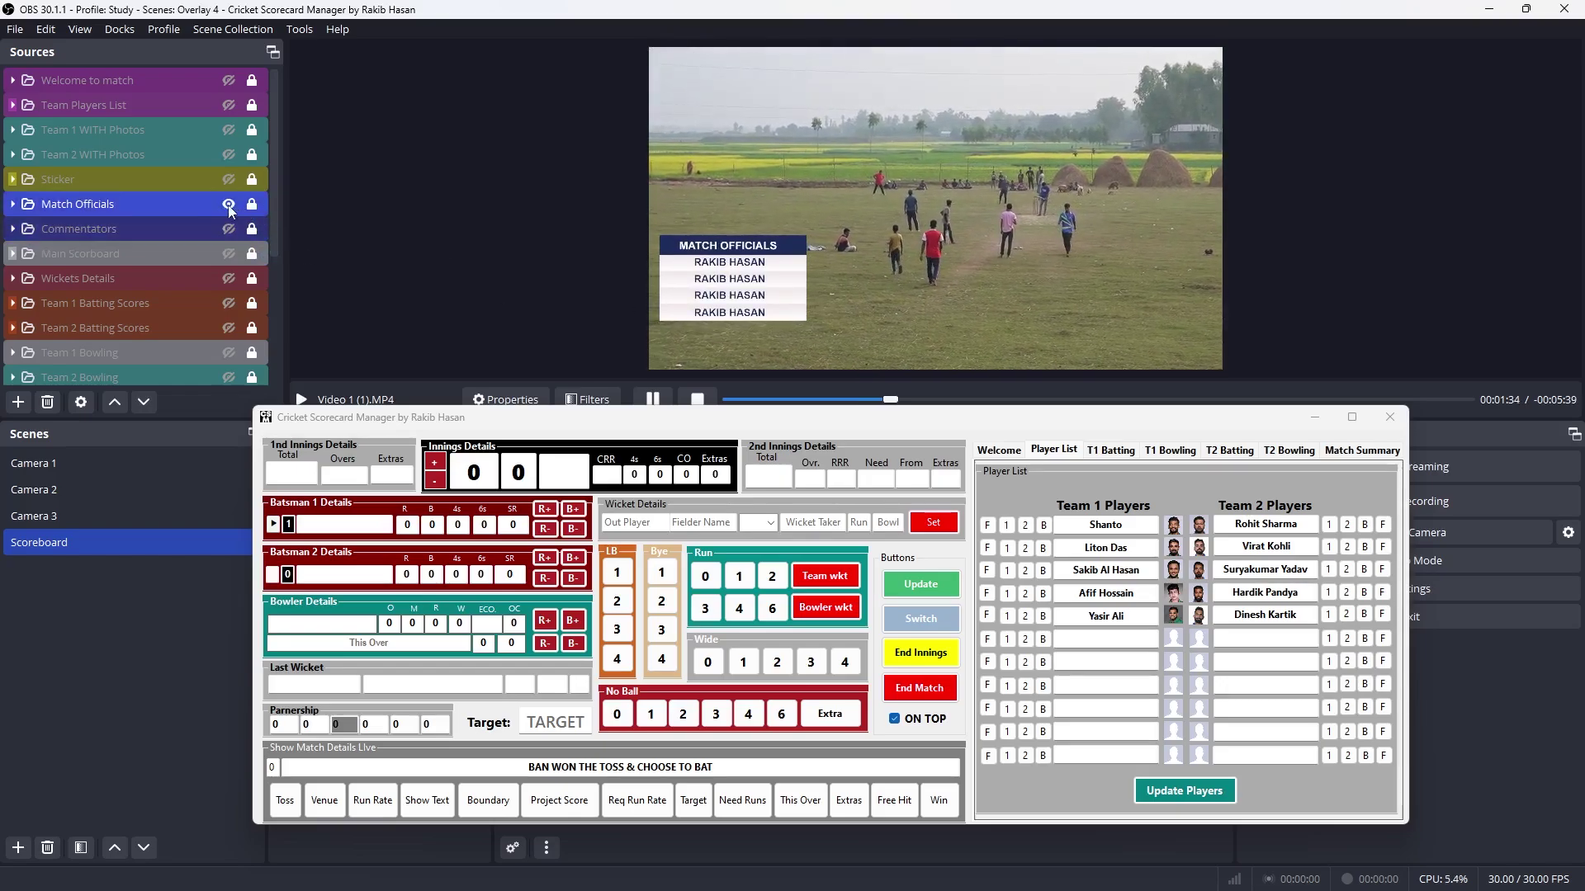
left_click(230, 204)
left_click(229, 229)
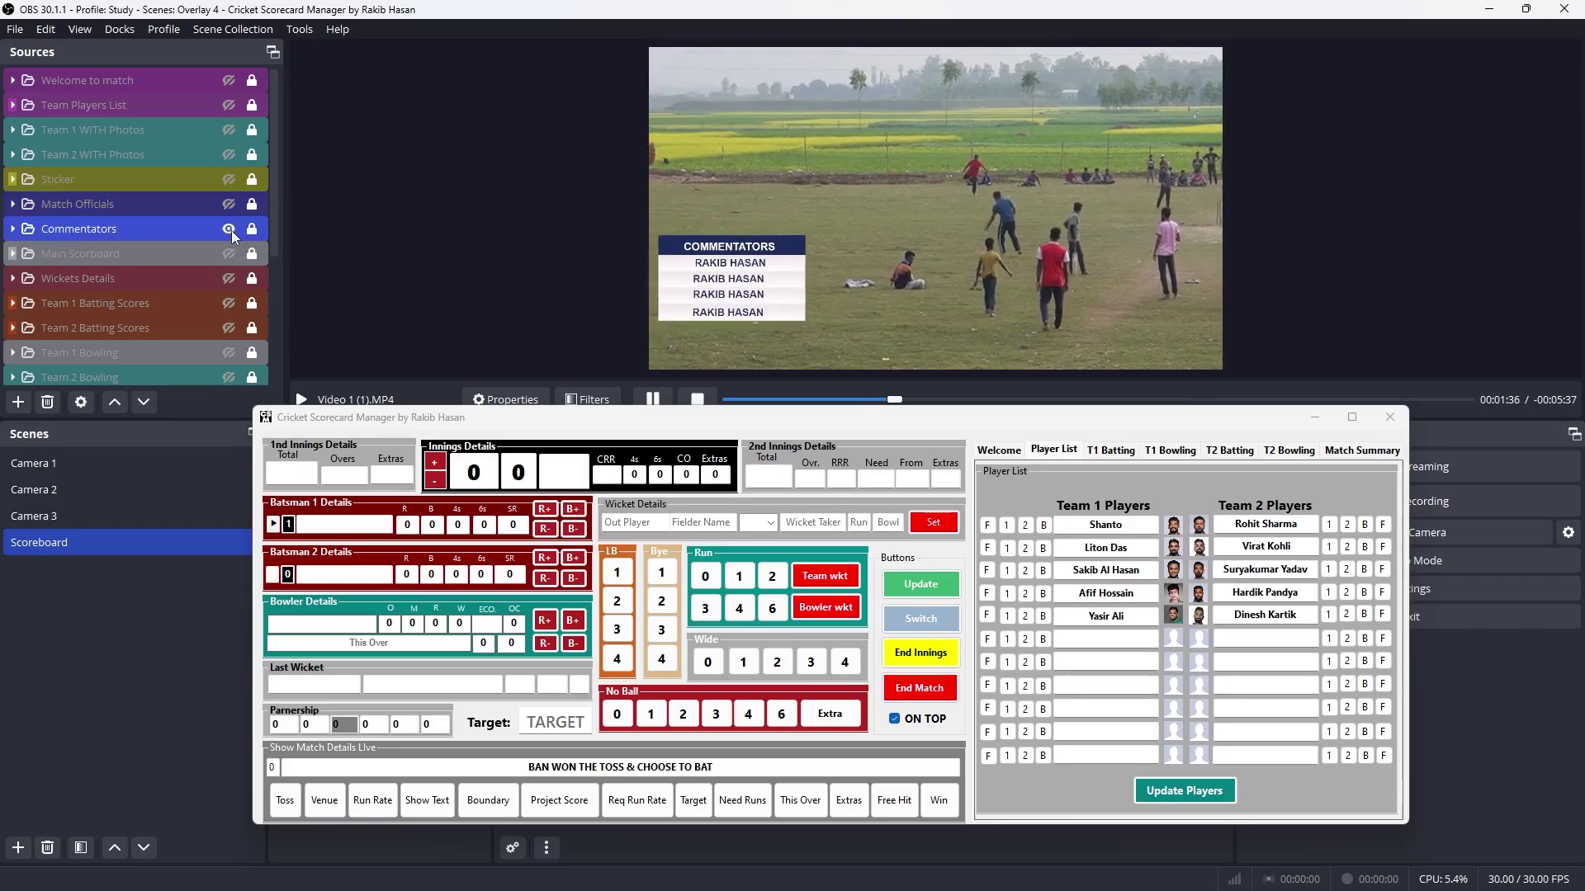
left_click(230, 230)
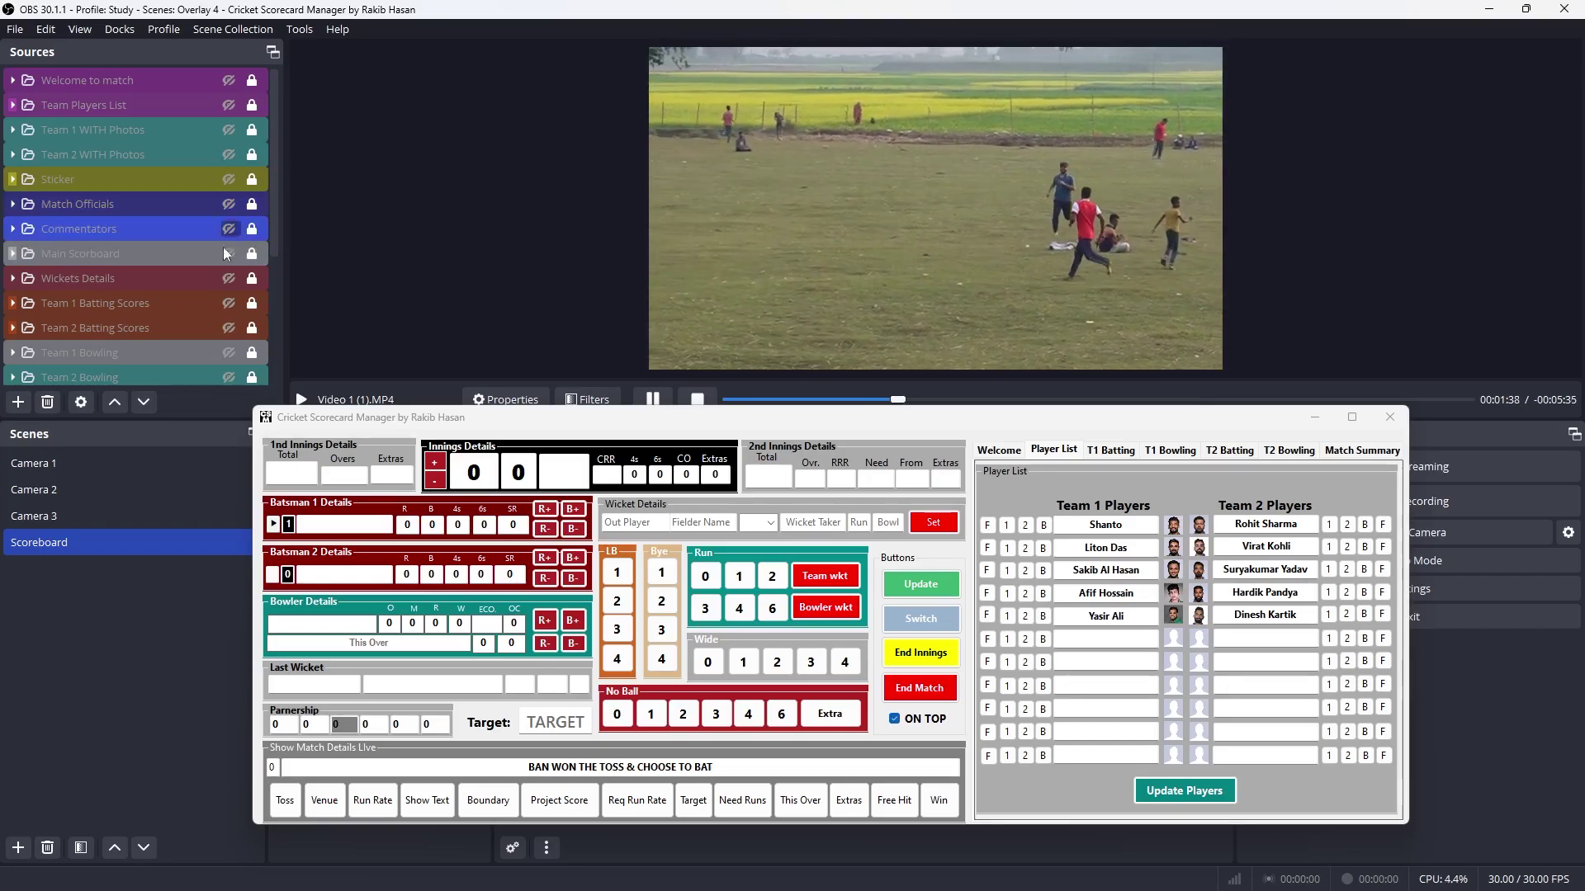
Show the Main Scorboard overlay and shift the Cricket Scorecard Manager window slightly down, clear of the preview
left_click(230, 255)
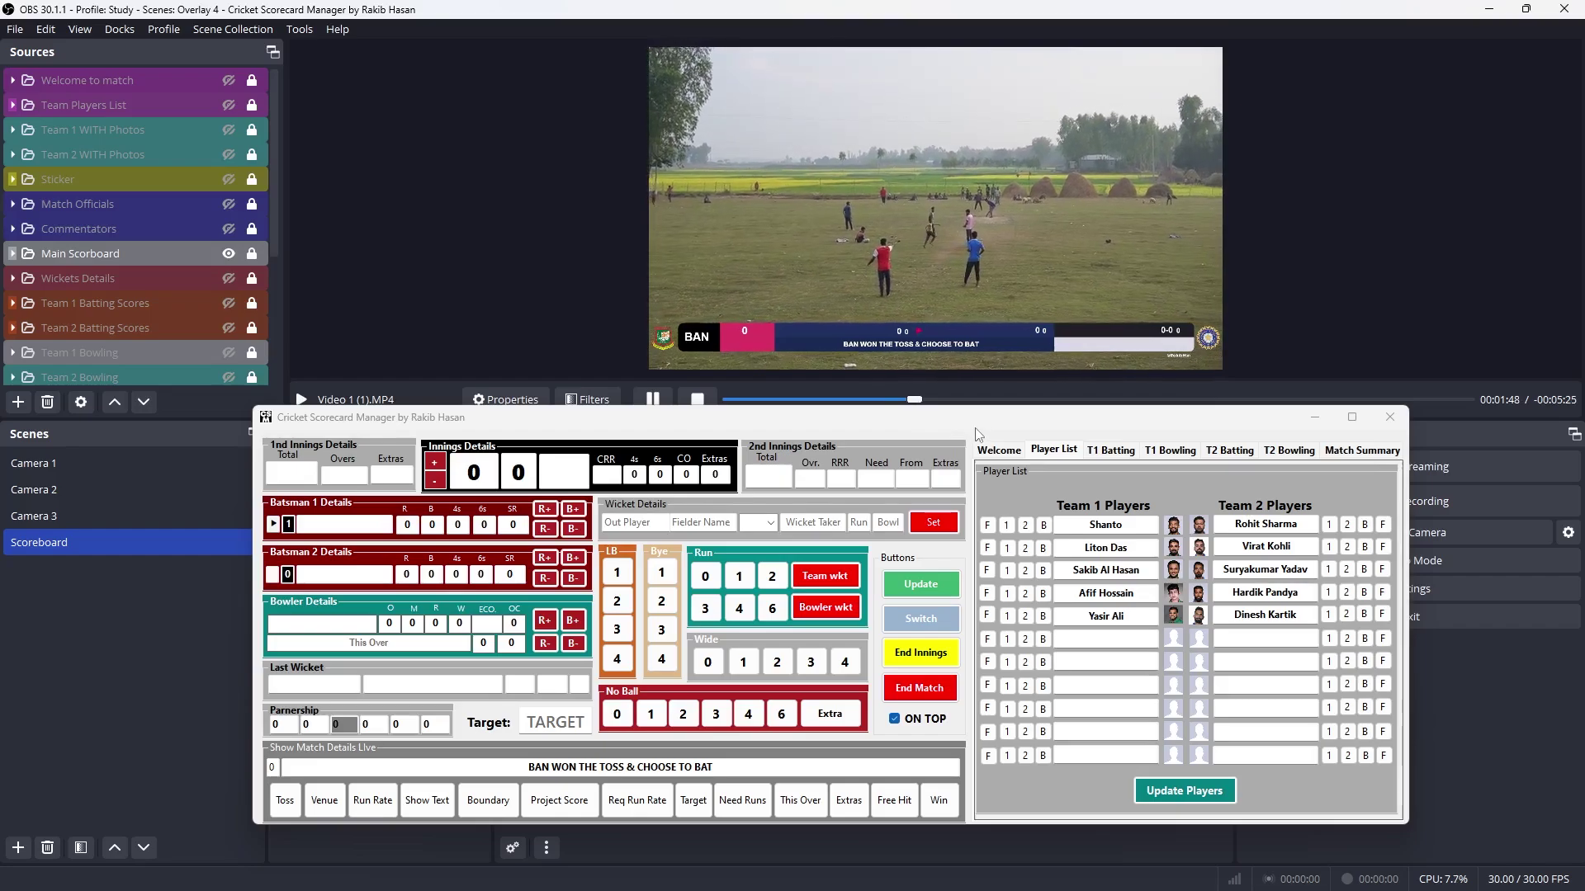
left_click_drag(1007, 424, 1011, 431)
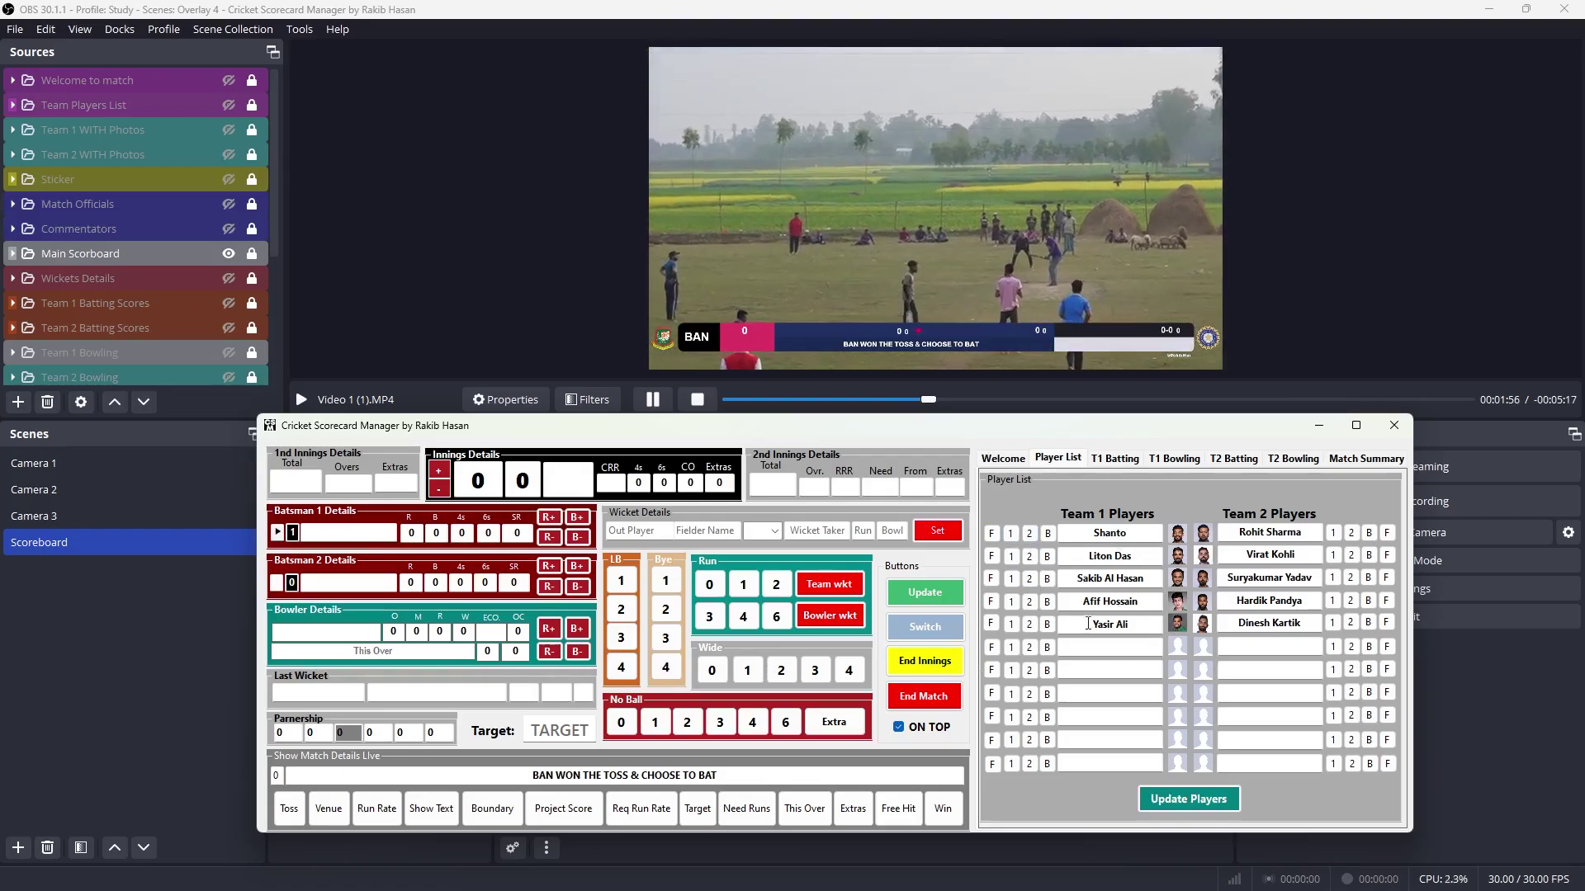
In Cricket Scorecard Manager, assign Shanto as batsman 1, Liton Das as batsman 2 and Hardik Pandya as bowler
left_click(1010, 534)
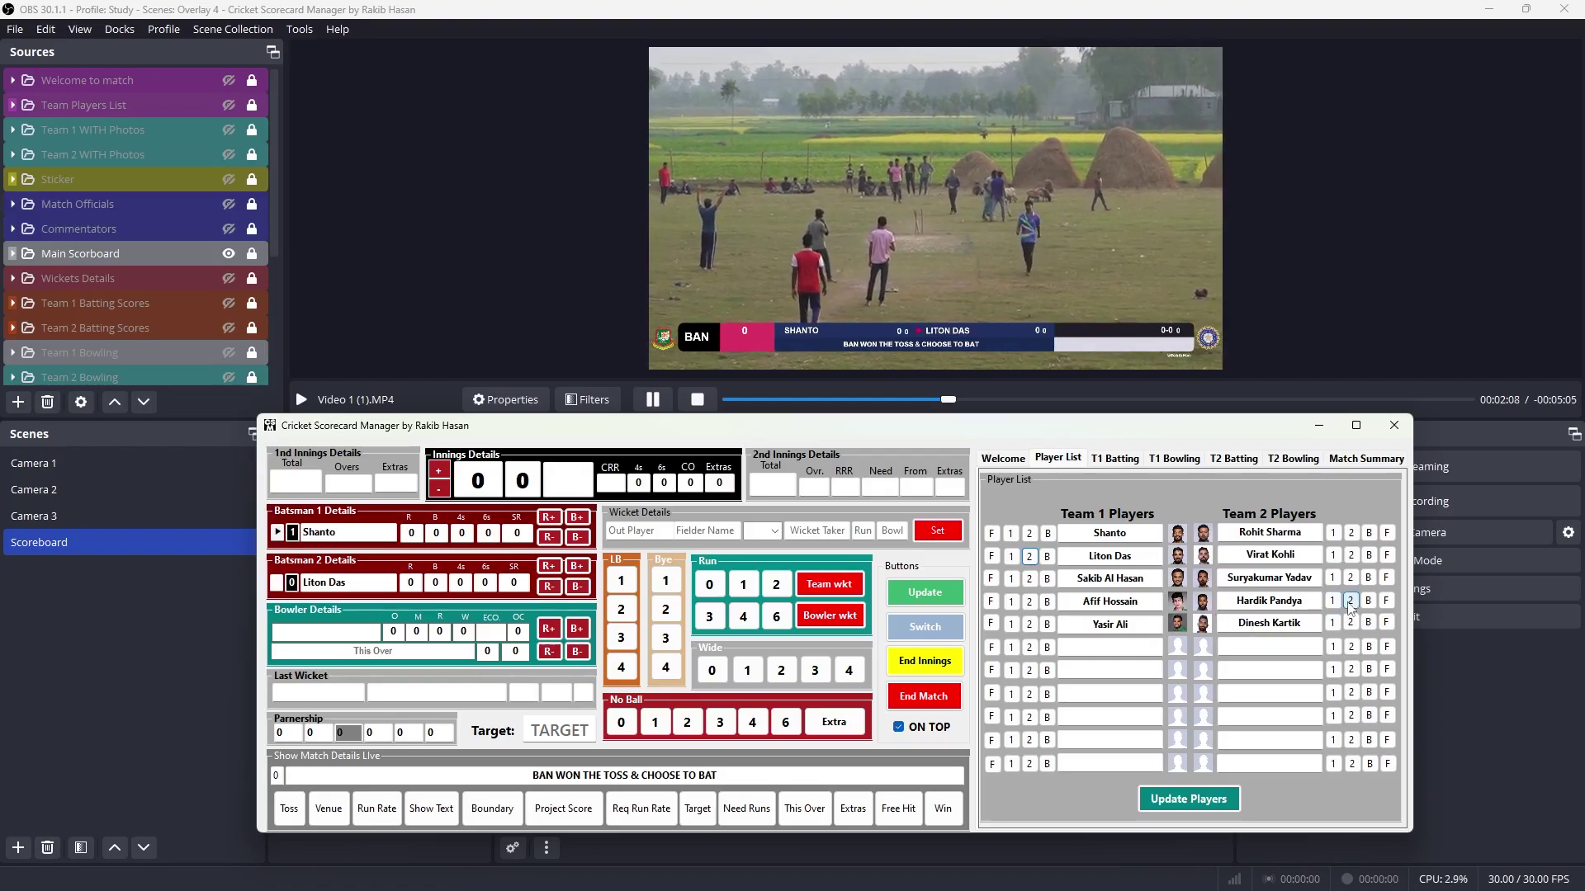
left_click(1370, 605)
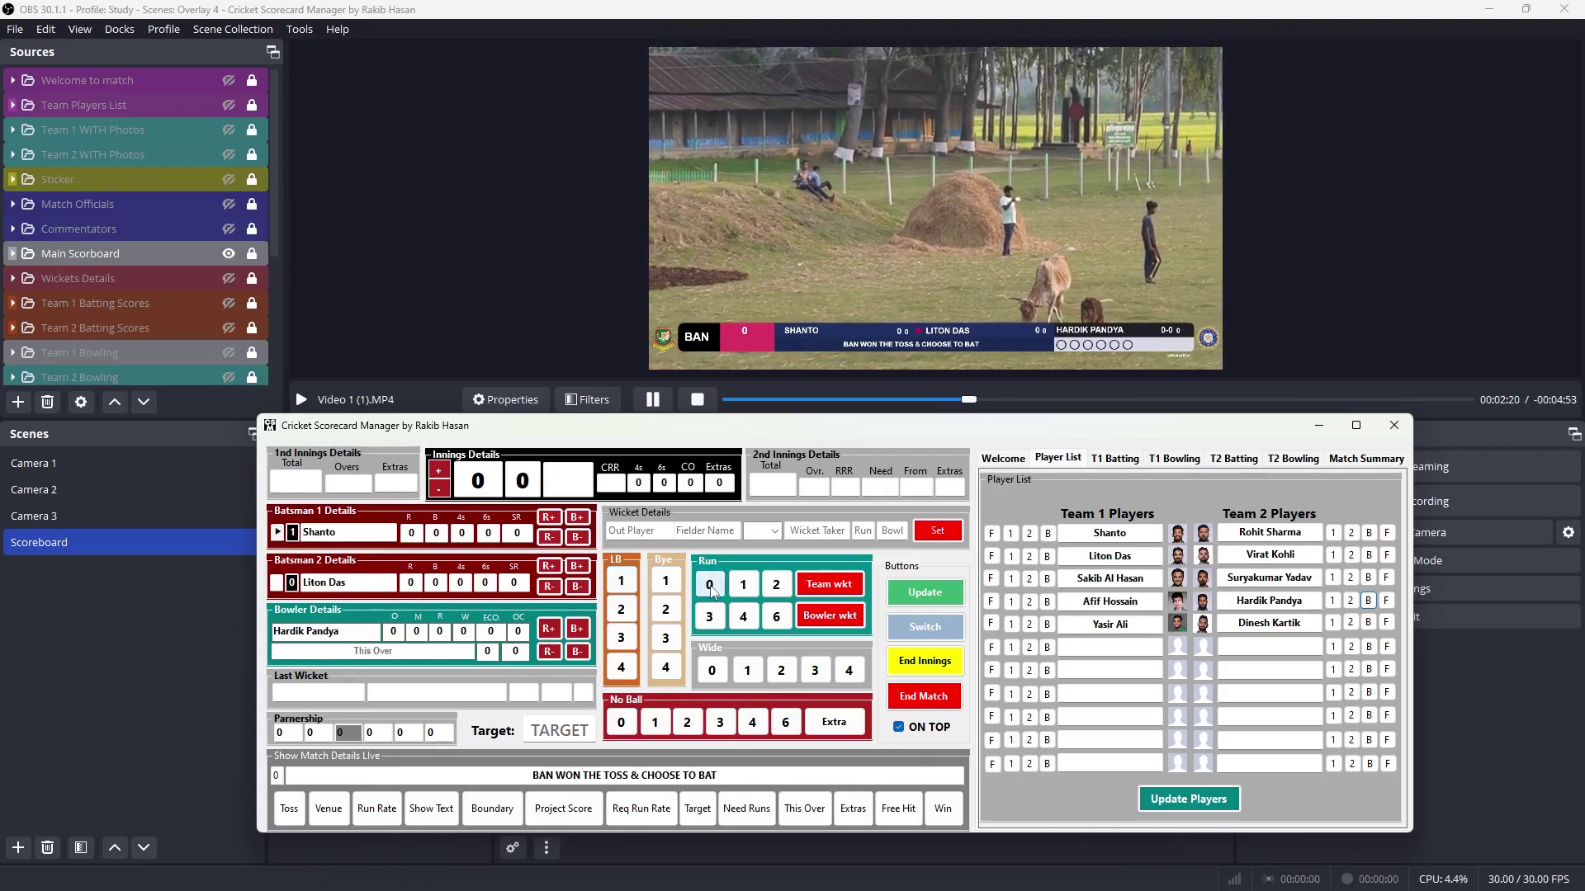
Record a delivery with 0 runs for the current batsman and bowler
left_click(710, 586)
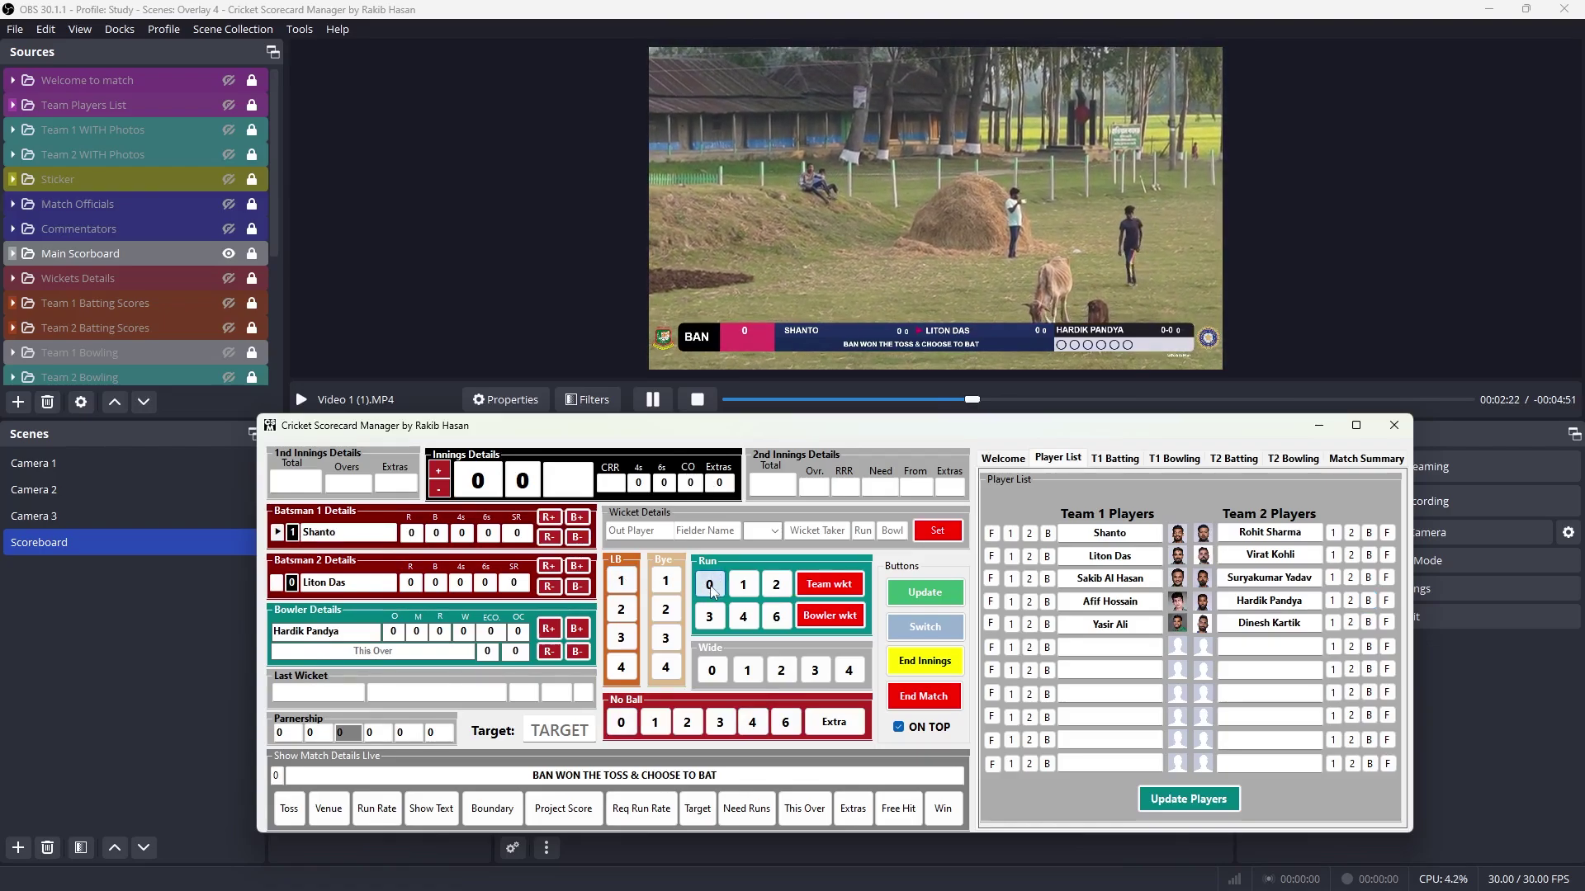